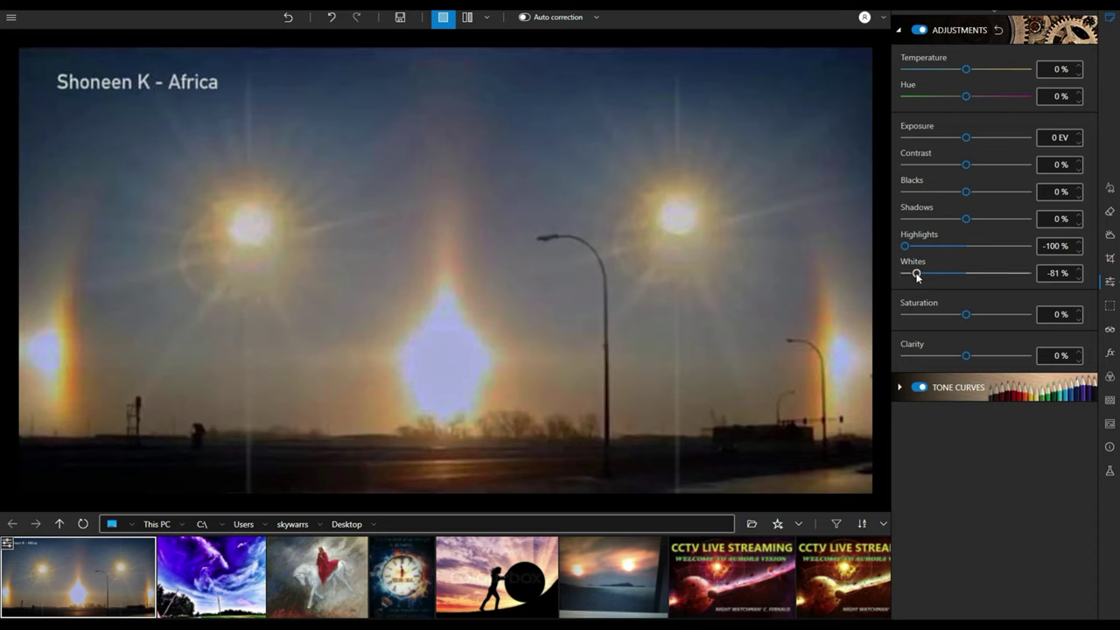
Step: Lower the photo's Exposure to -1.19 EV and set the Dehaze amount to 36%
drag(967, 138, 948, 142)
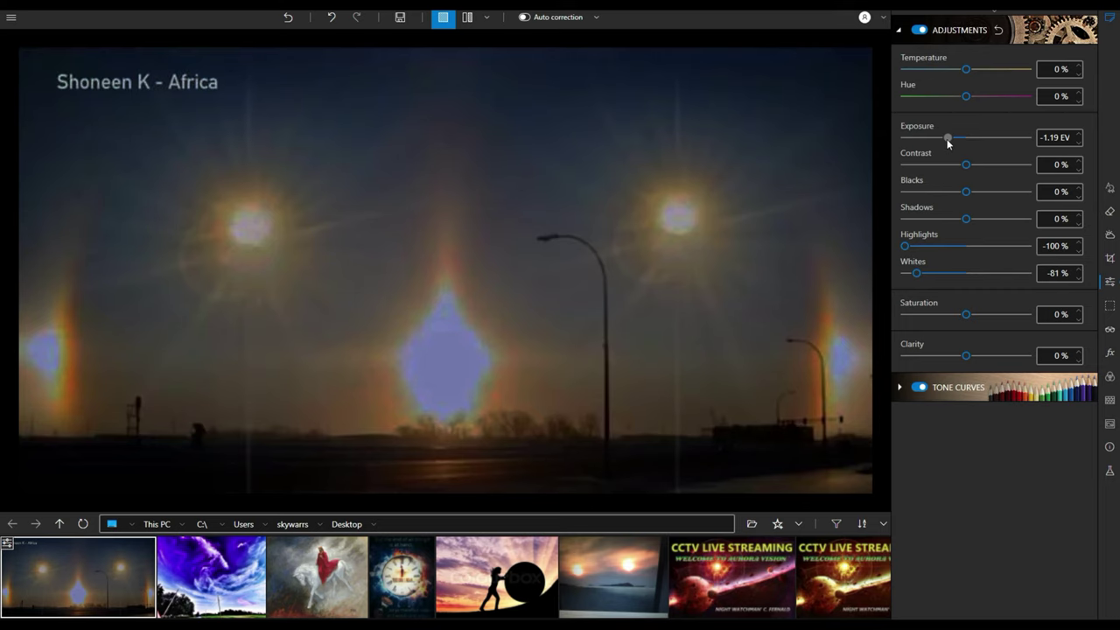
click(1111, 330)
click(972, 117)
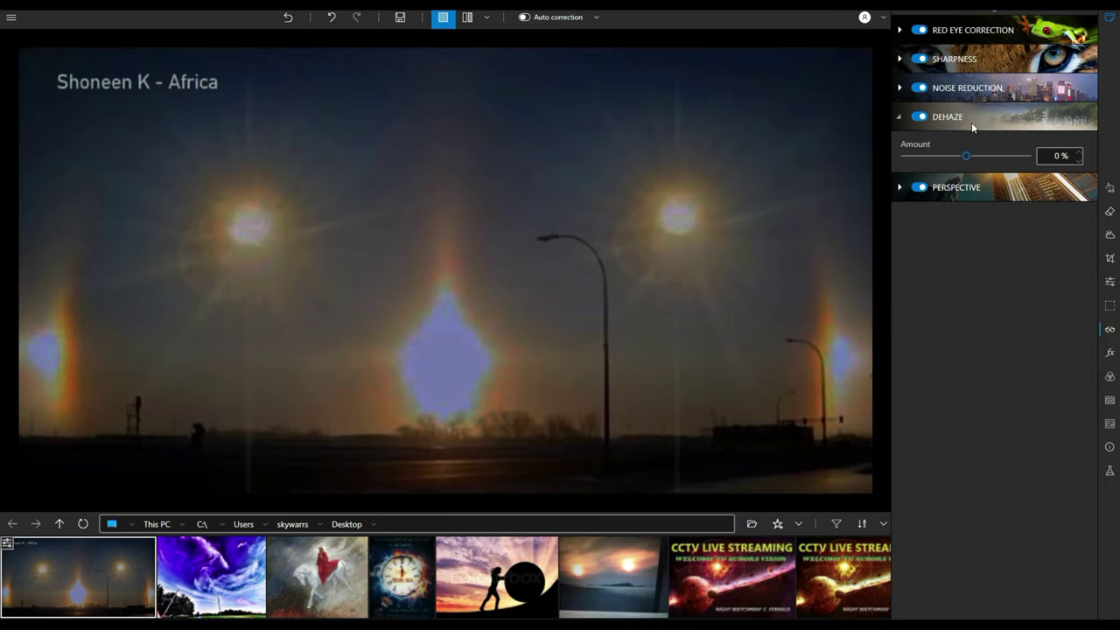
drag(967, 160, 977, 163)
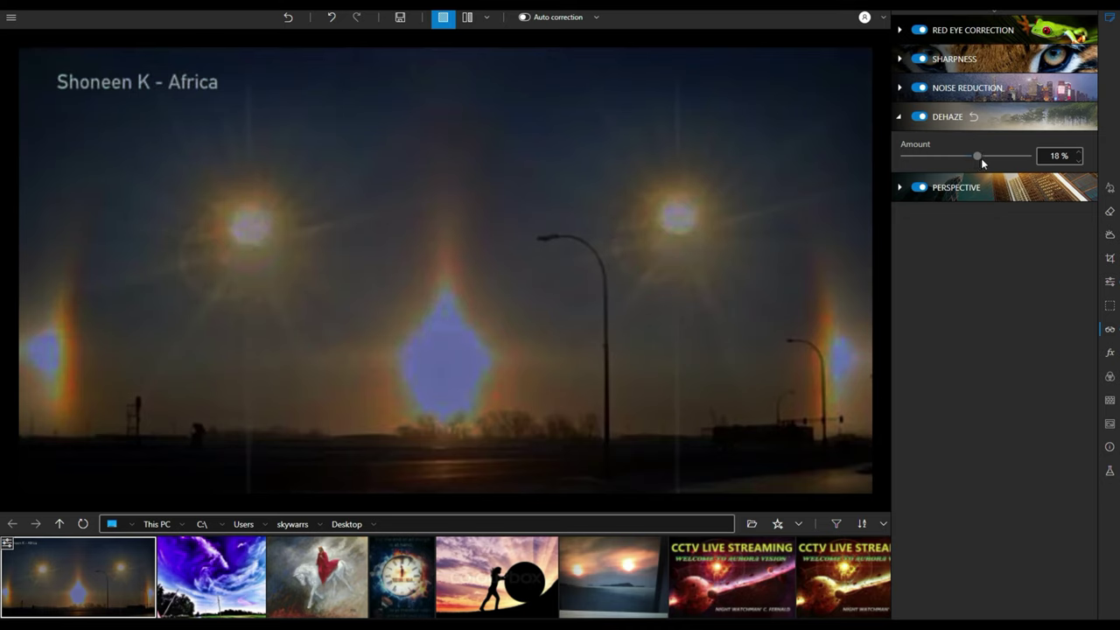
drag(989, 159, 996, 167)
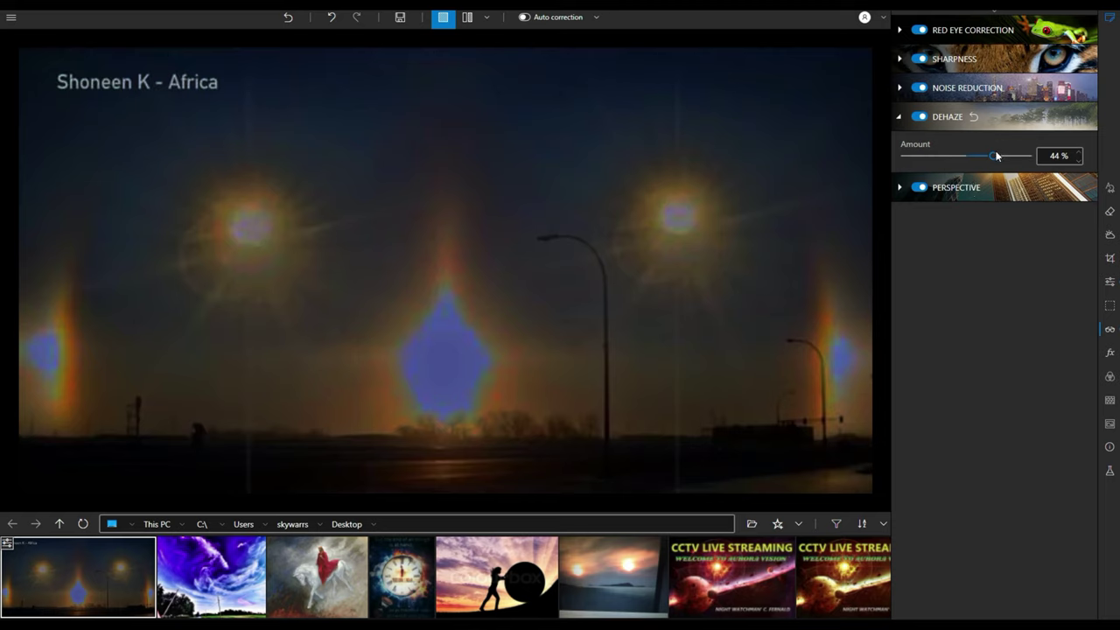
drag(995, 156, 1025, 161)
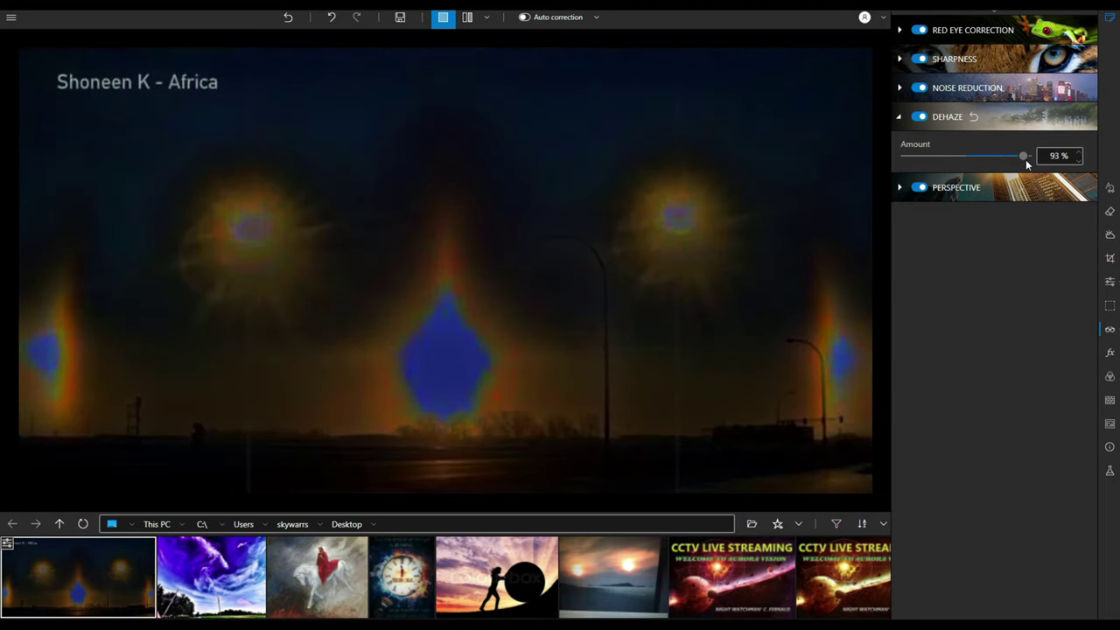
drag(1026, 159, 992, 161)
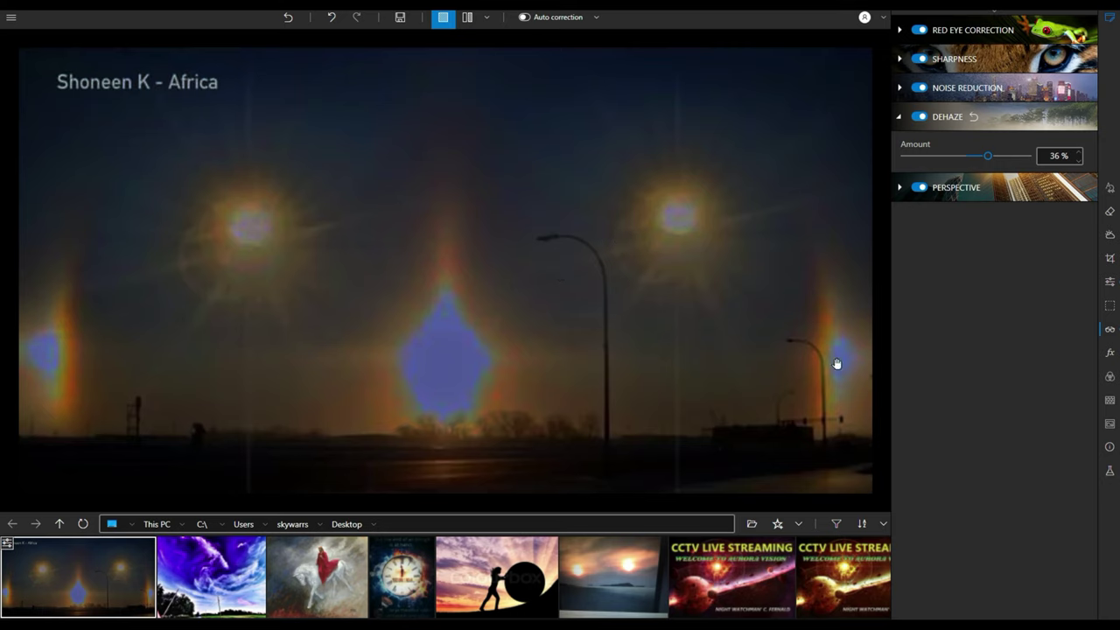
Step: Check the central light up close while testing stronger dehaze, settle its amount at 32%, and open the Sharpness settings
scroll(502, 425, up, 2)
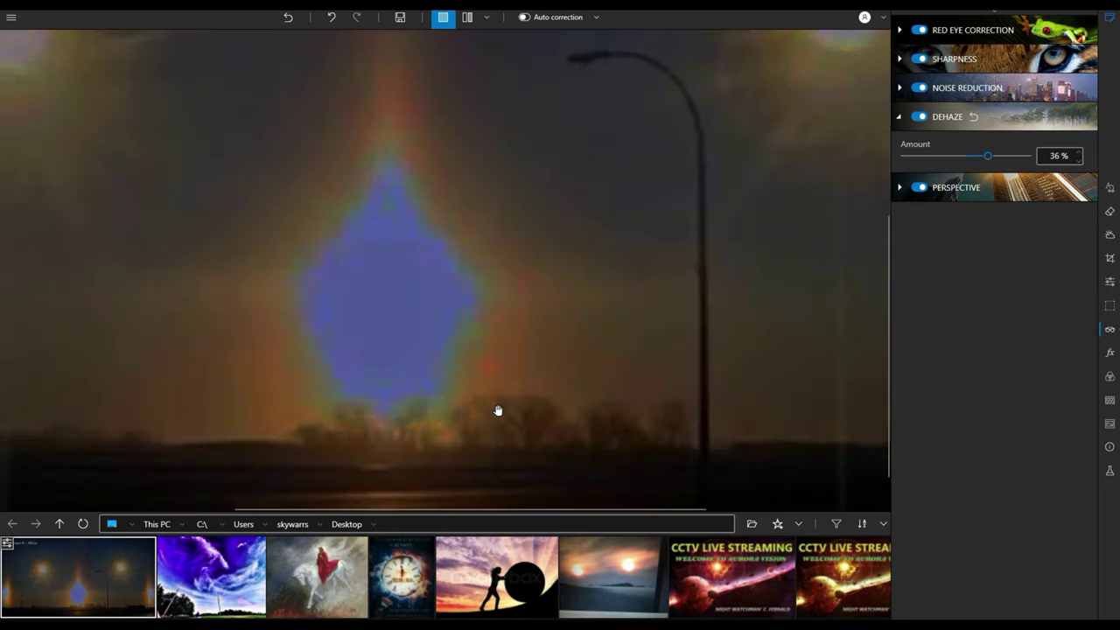
scroll(496, 411, up, 2)
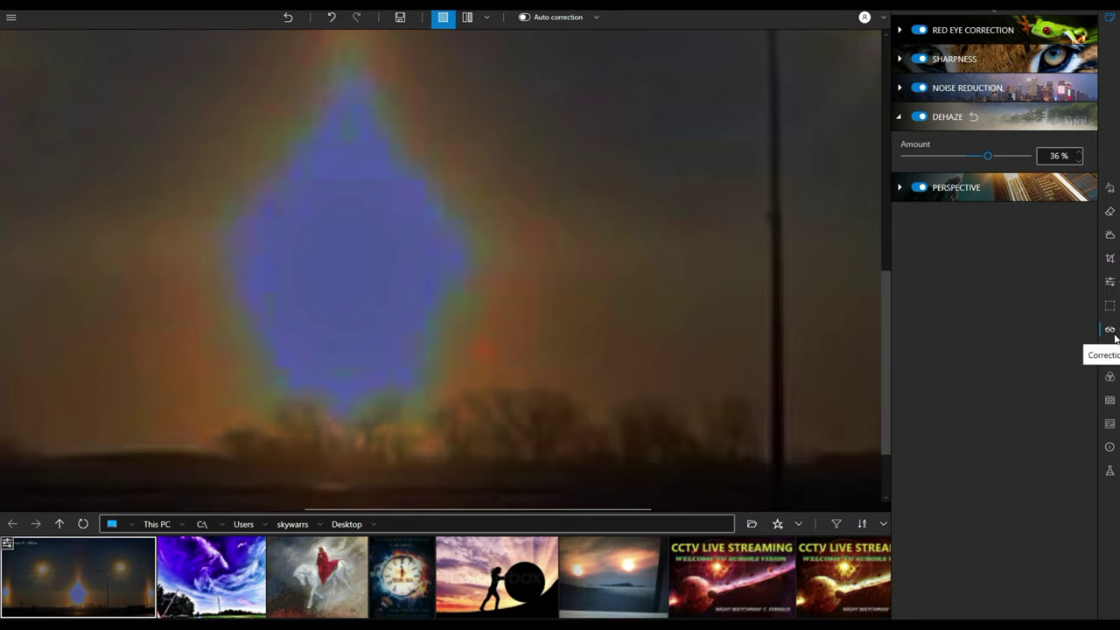
drag(990, 156, 1020, 155)
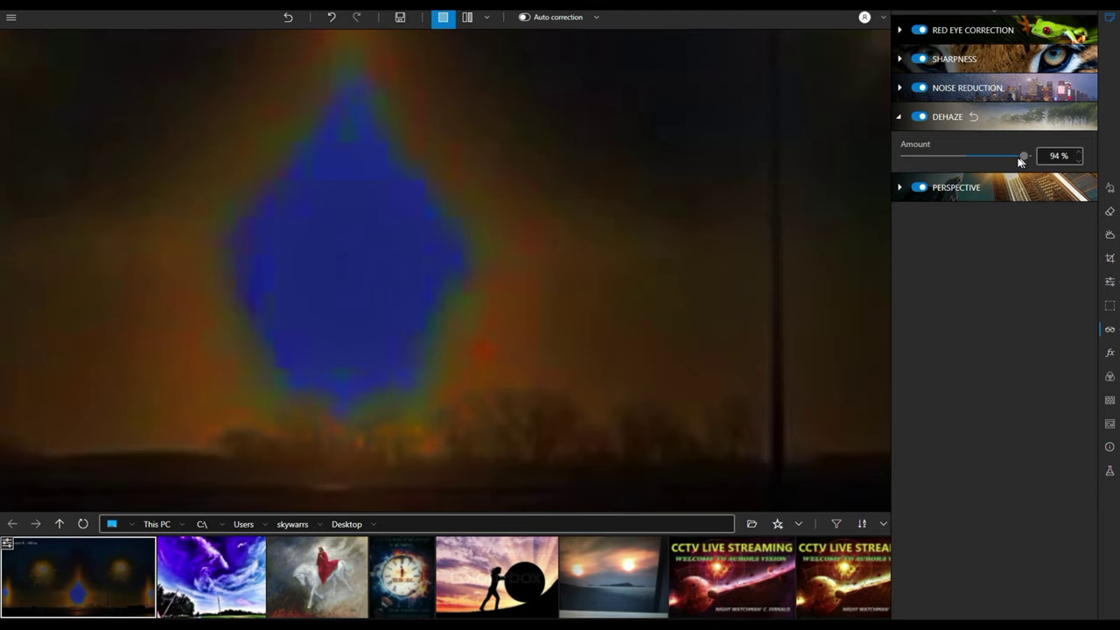
drag(996, 157, 989, 160)
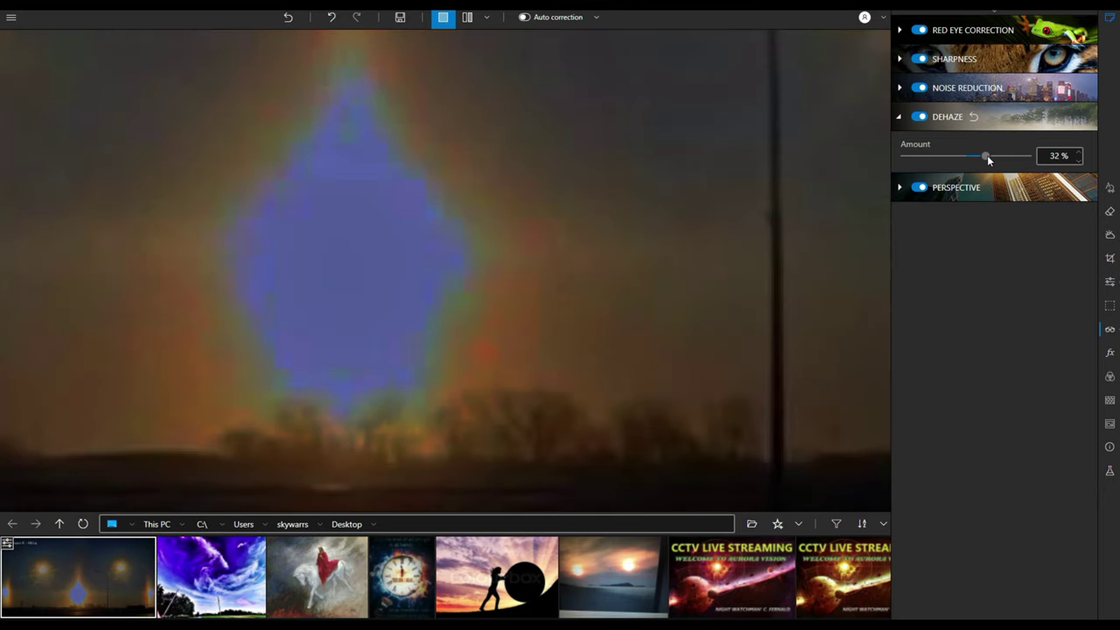
click(957, 63)
drag(905, 97, 895, 133)
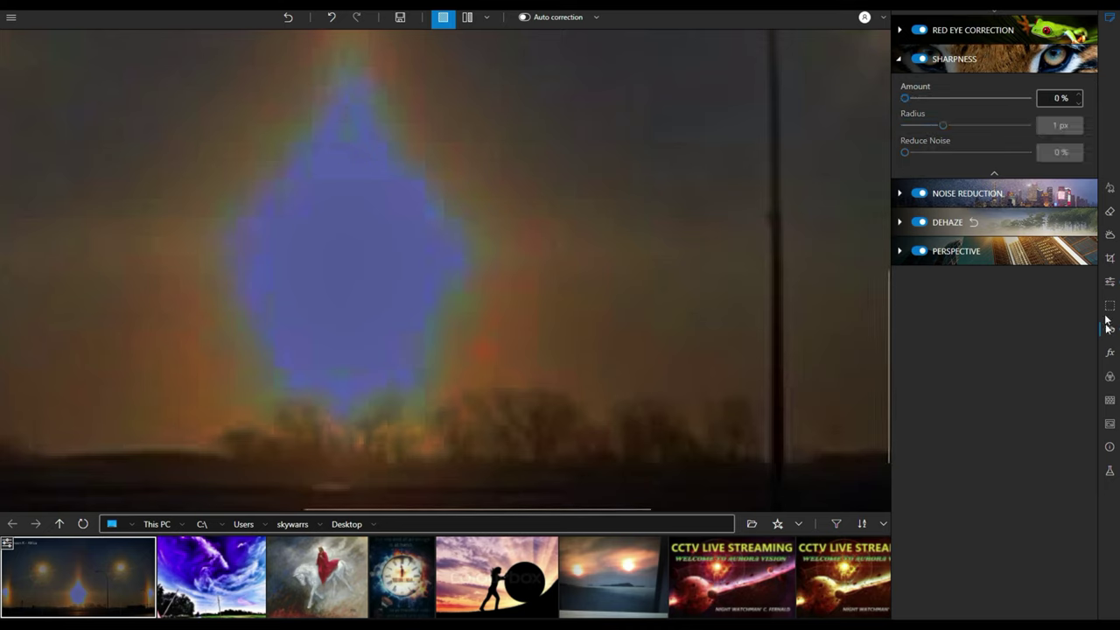
Step: Raise the photo's Clarity to +100% and turn on Auto correction
click(1109, 281)
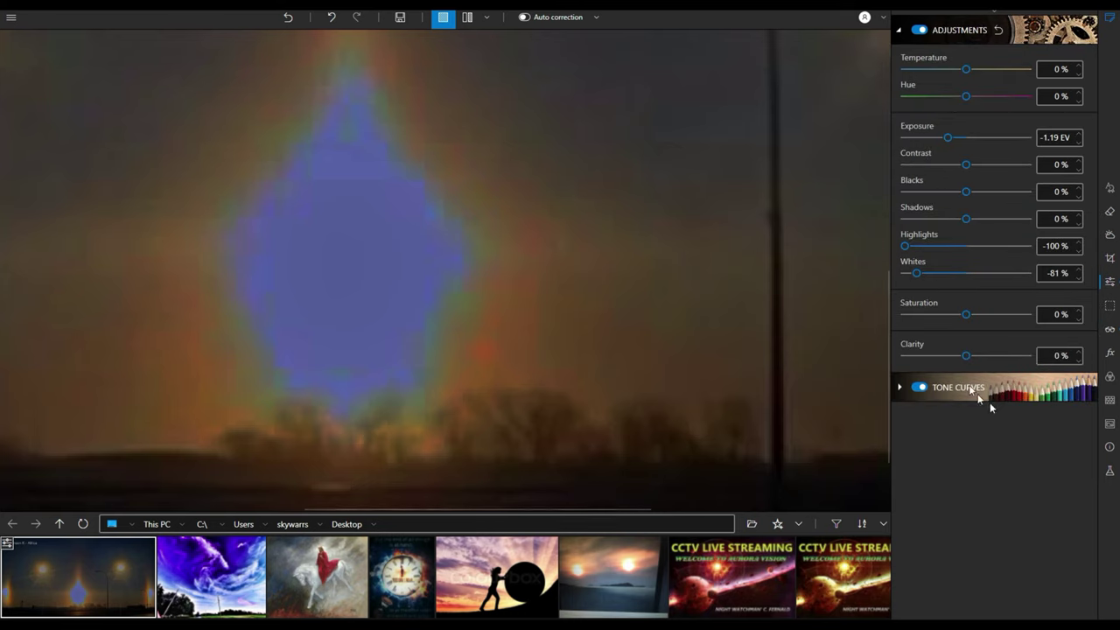
drag(966, 355, 1041, 354)
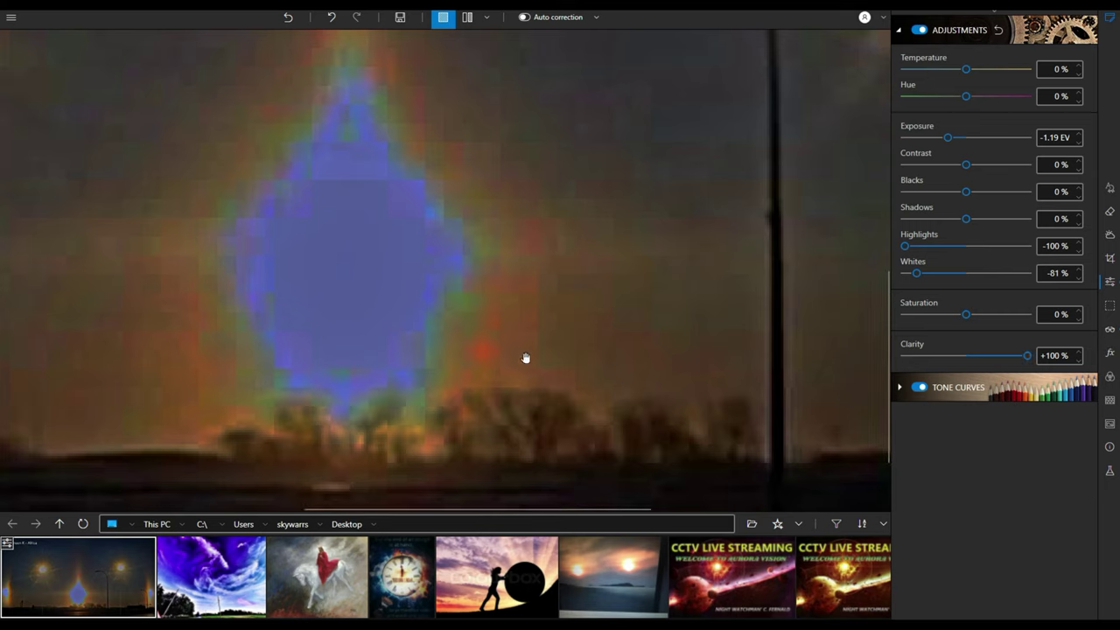
click(553, 23)
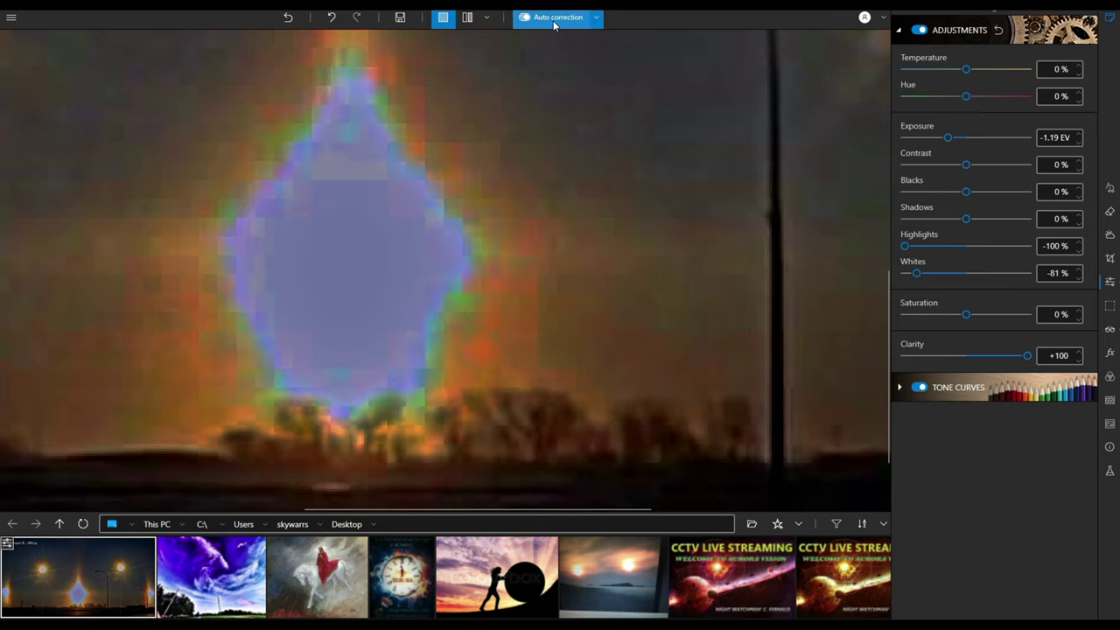
Step: Adjust the photo's tones with Whites at -21%, Shadows at -93% and Clarity at +20%
drag(916, 273, 952, 274)
drag(966, 219, 907, 216)
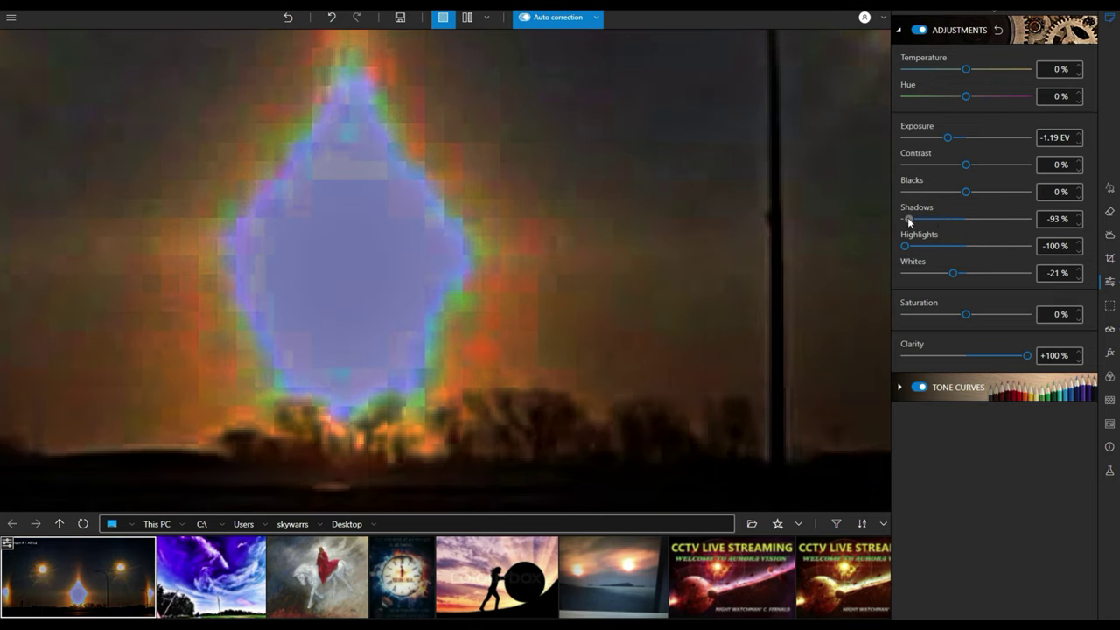
drag(1029, 359, 957, 364)
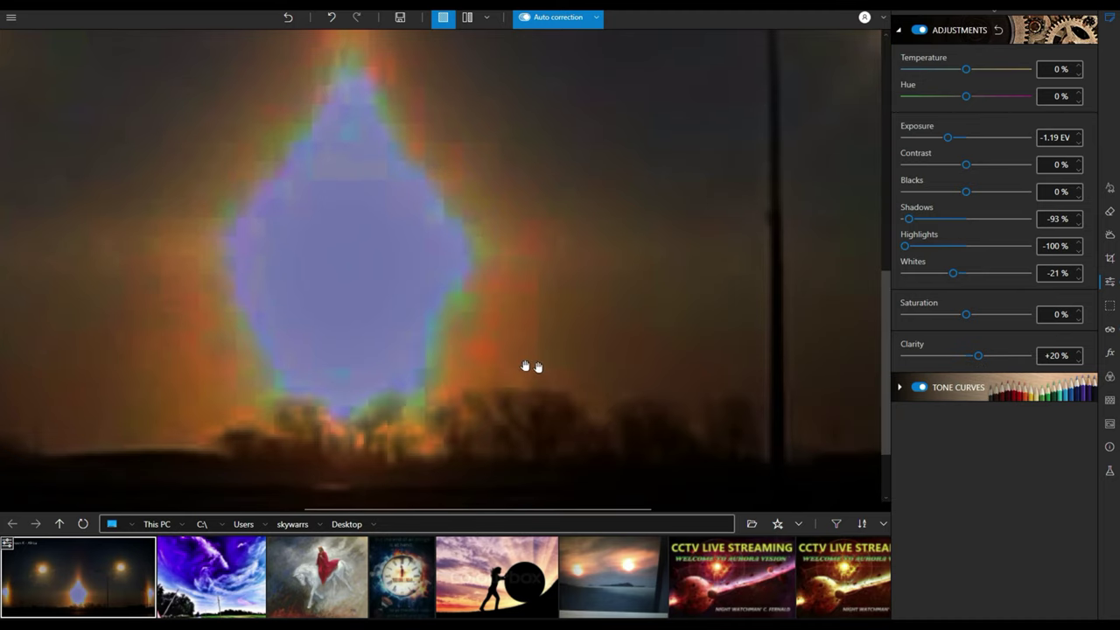
Step: Examine the central diamond-shaped light, the two upper suns and the edge lights up close across the photo
scroll(493, 365, down, 5)
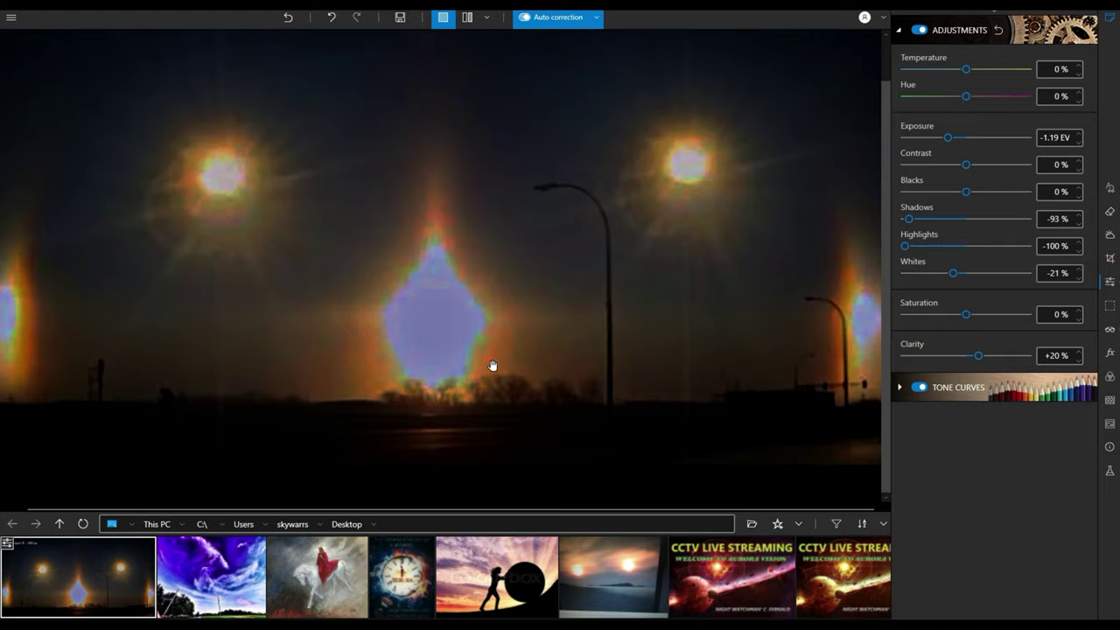
scroll(680, 198, up, 5)
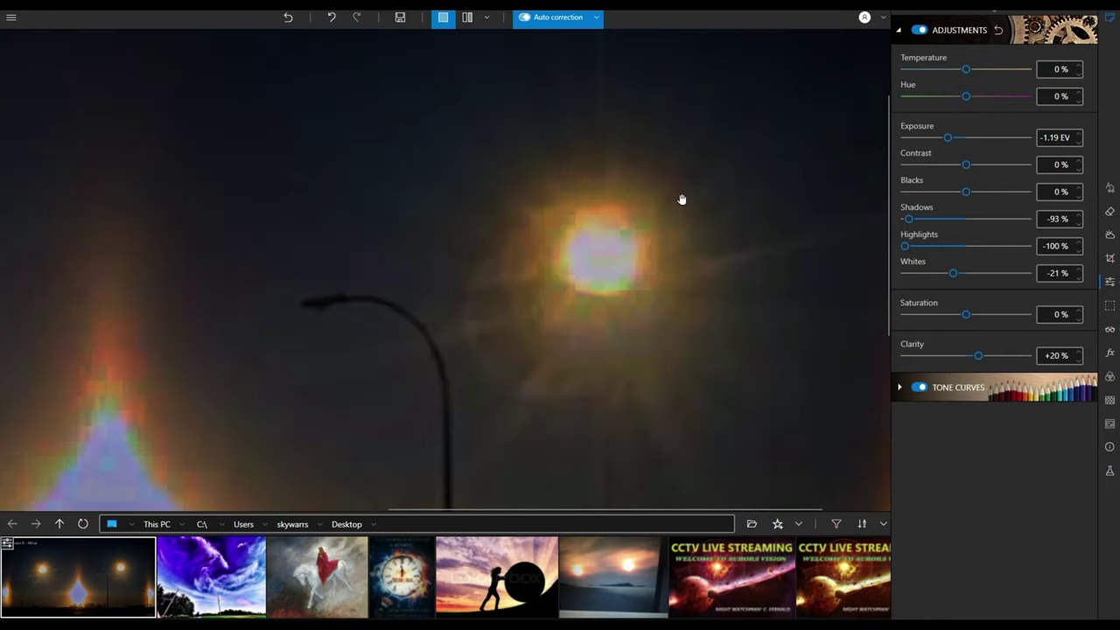
scroll(519, 307, down, 1)
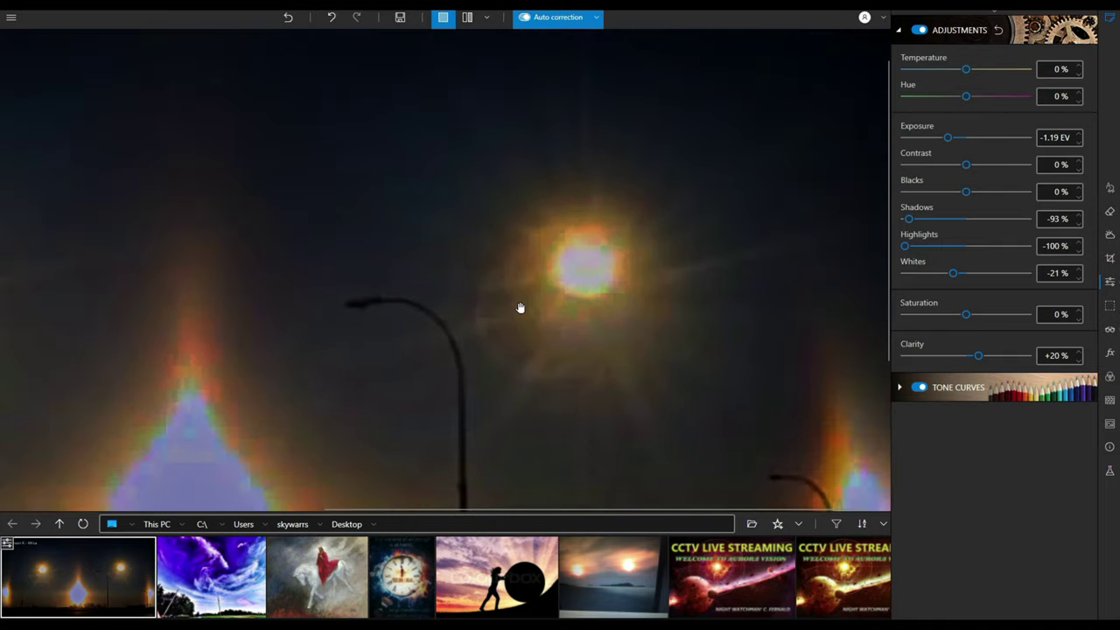
scroll(613, 344, down, 4)
scroll(774, 464, up, 4)
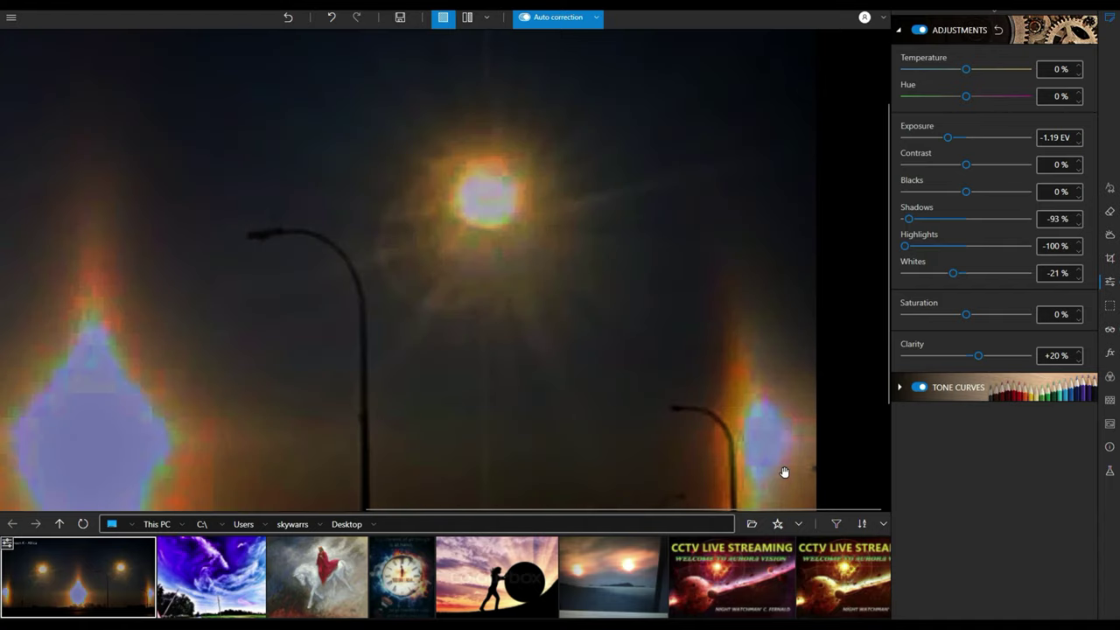
scroll(784, 473, up, 1)
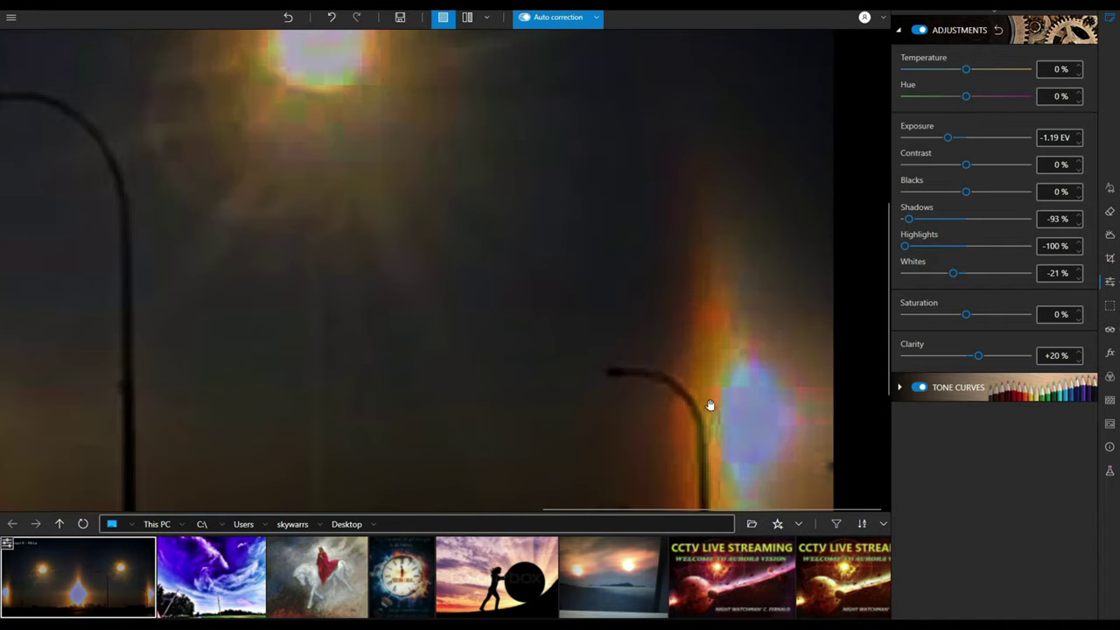
scroll(710, 249, down, 3)
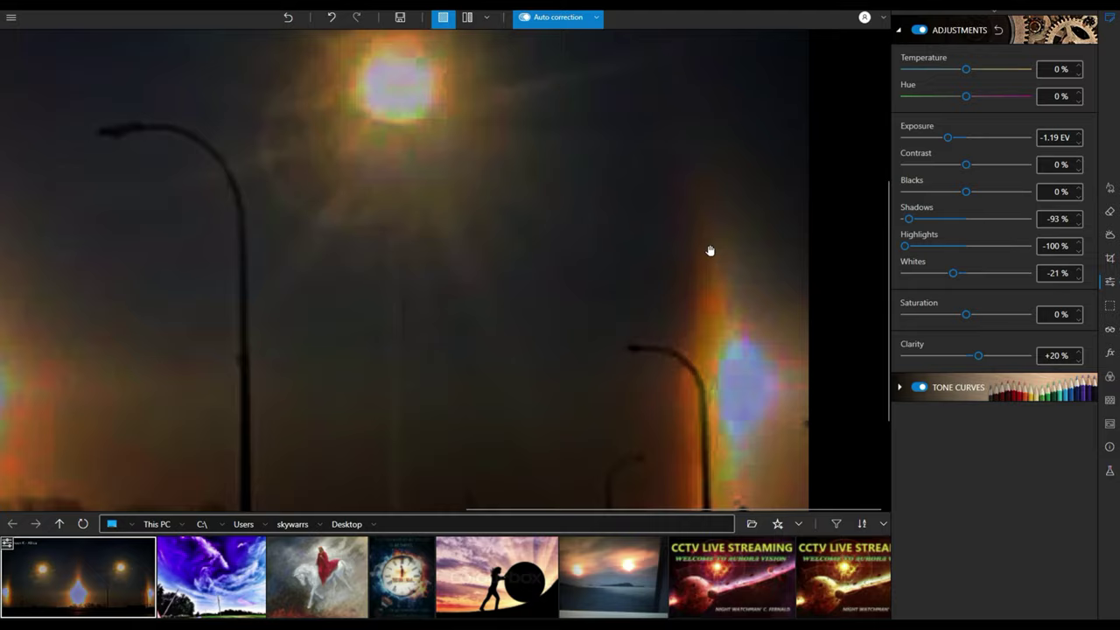
drag(350, 292, 495, 276)
drag(143, 295, 332, 288)
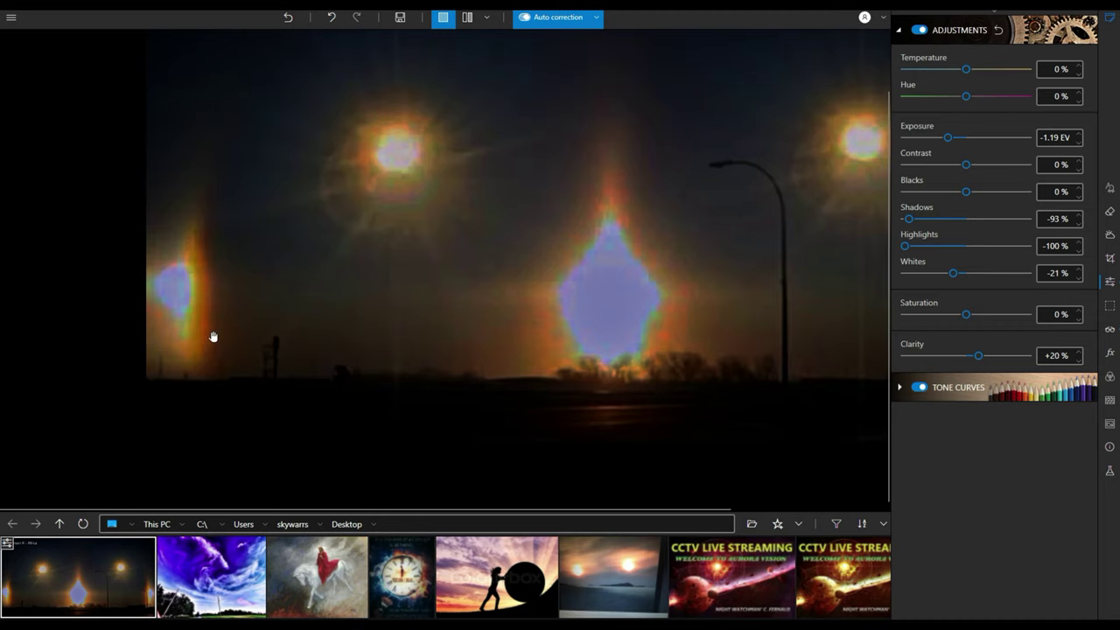
scroll(385, 213, up, 3)
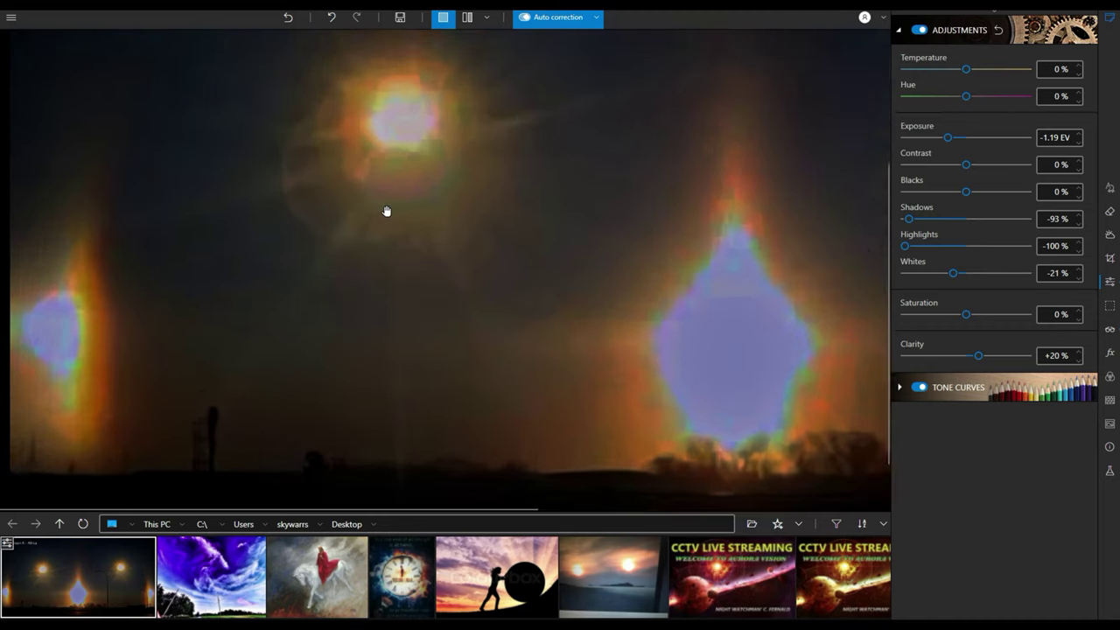
drag(562, 258, 397, 243)
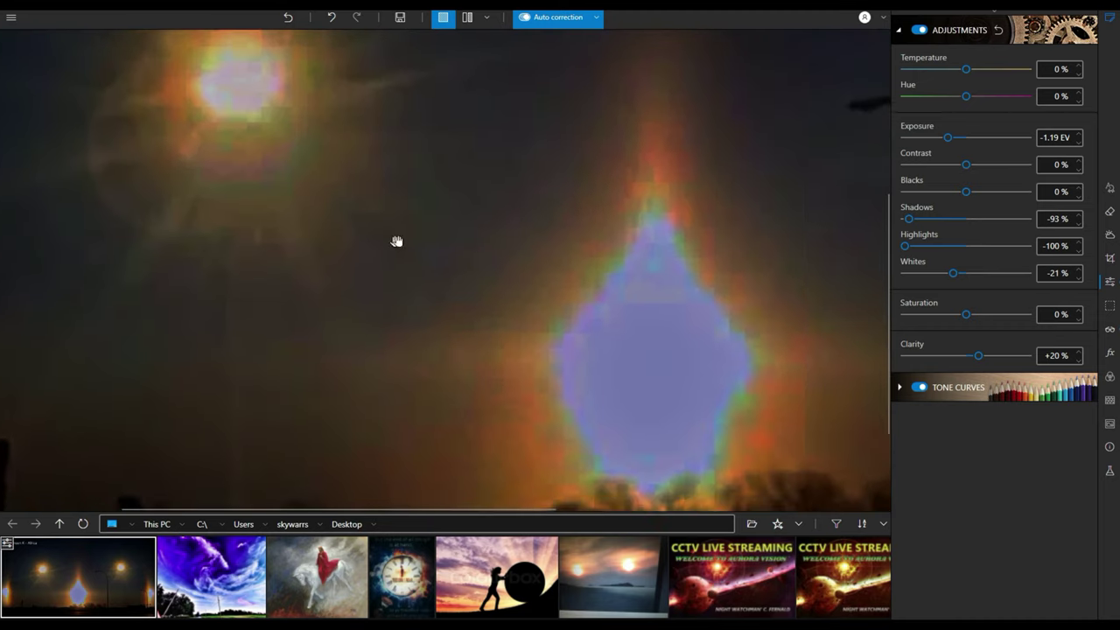
drag(760, 201, 522, 258)
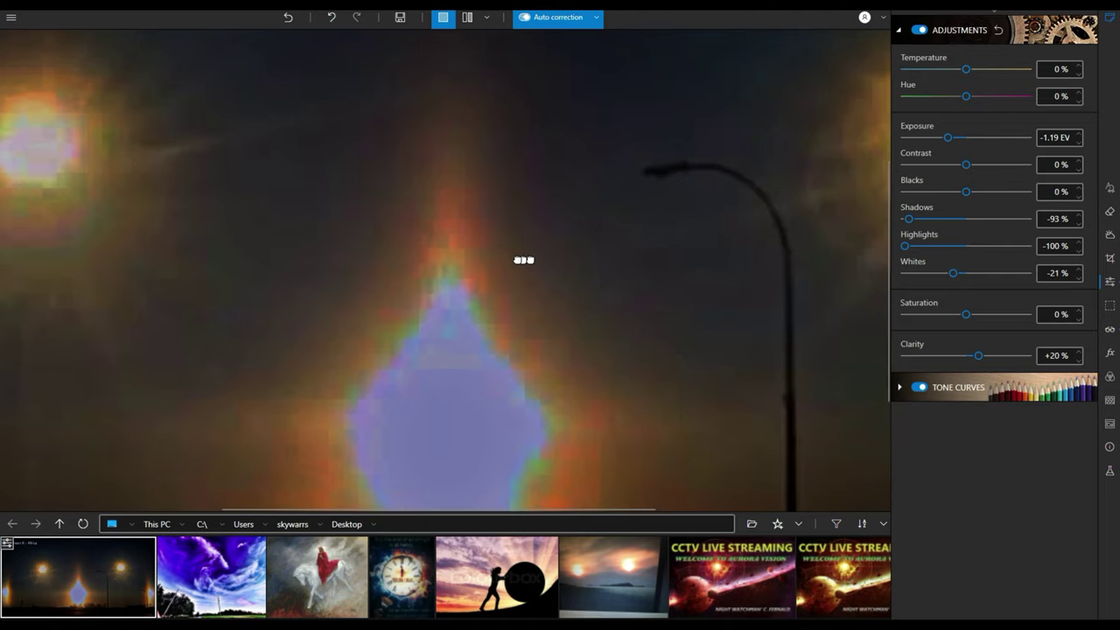
drag(778, 254, 452, 238)
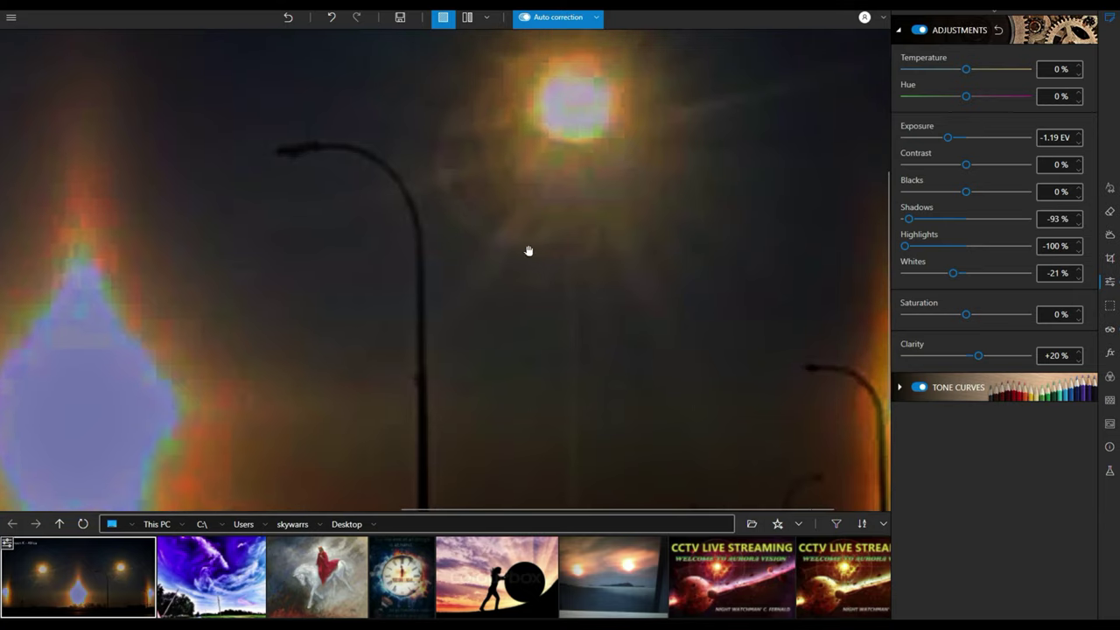
drag(705, 313, 761, 272)
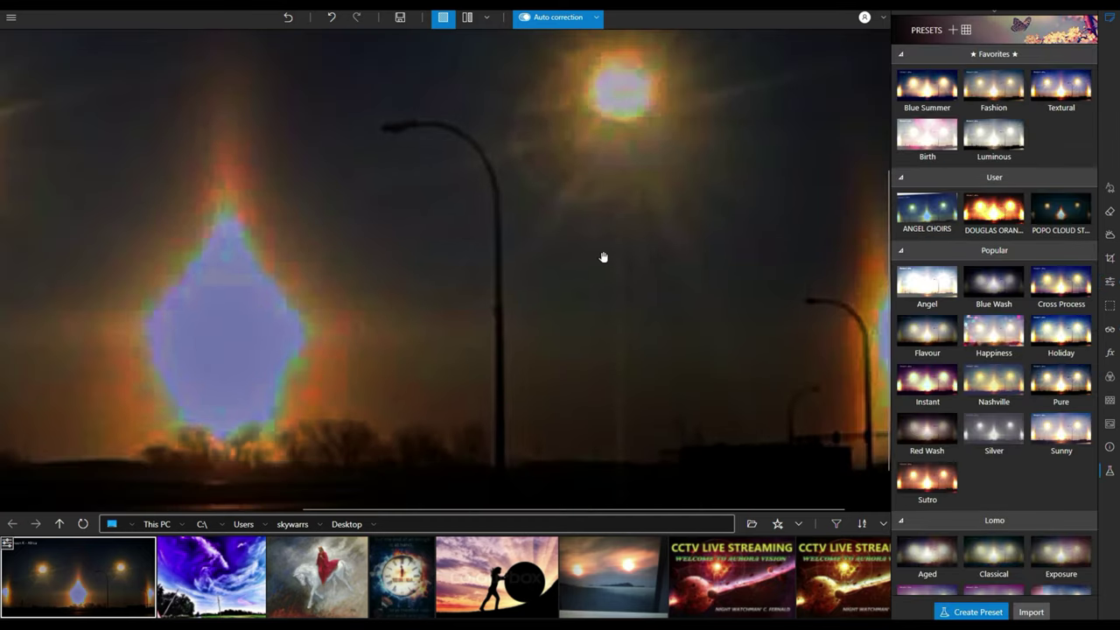
Step: Try the ANGEL CHOIRS user preset on the photo, inspect the sky near the street lamp, and undo the preset
click(931, 215)
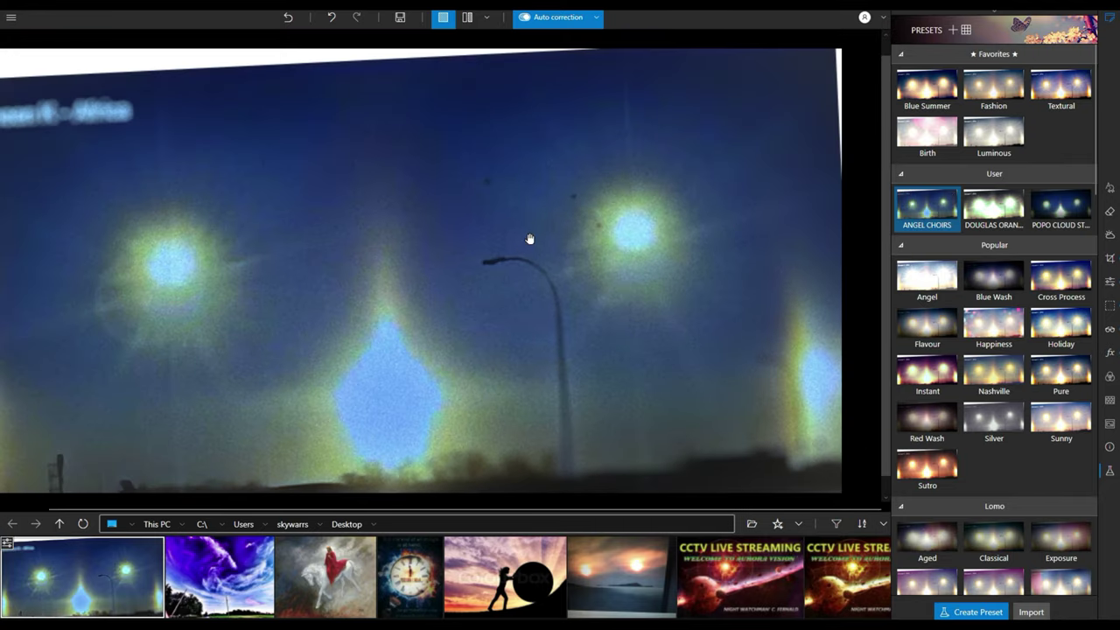
scroll(531, 232, up, 3)
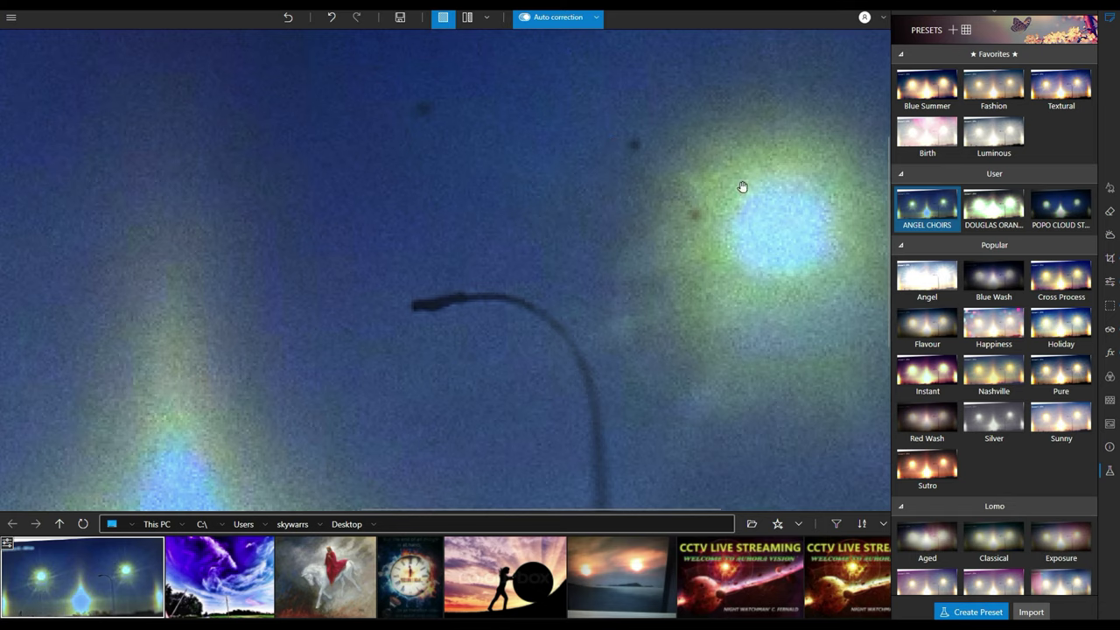
scroll(633, 288, down, 4)
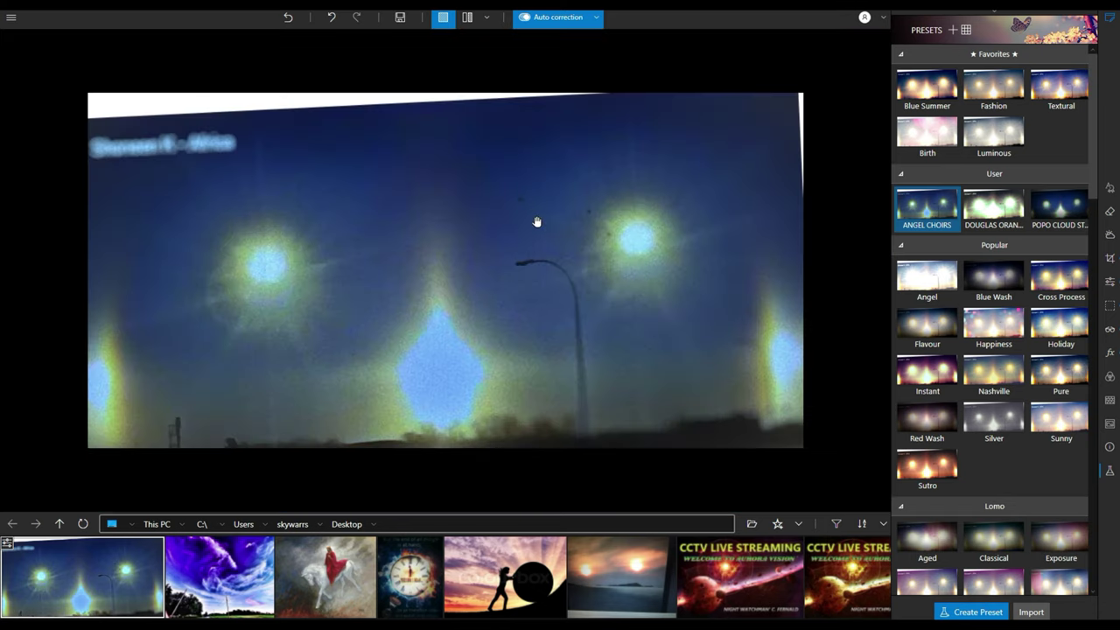
click(333, 19)
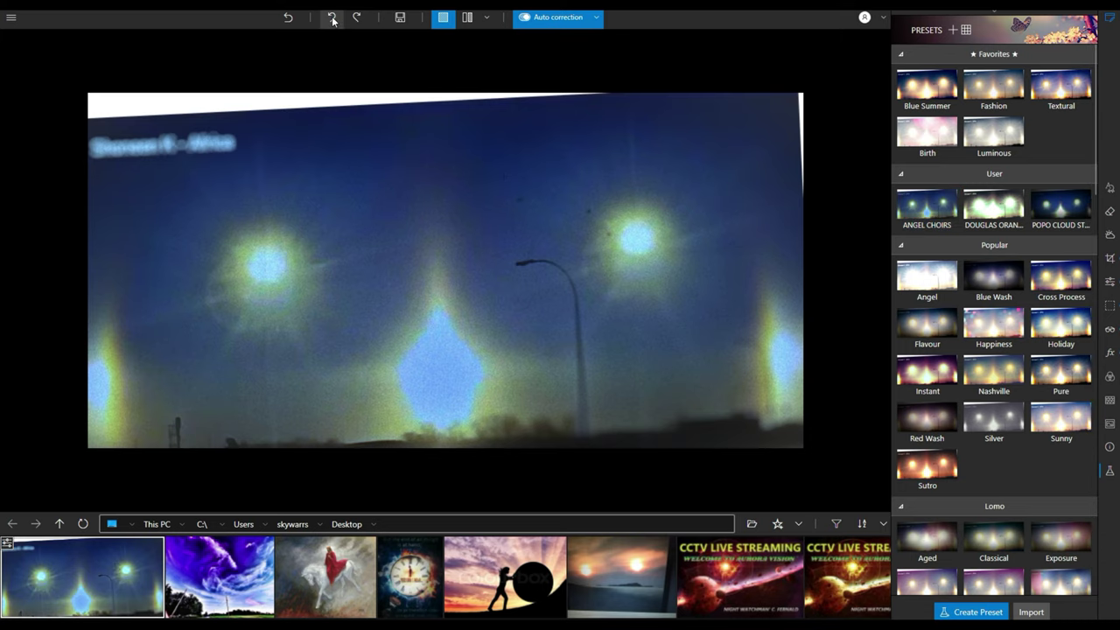
click(333, 18)
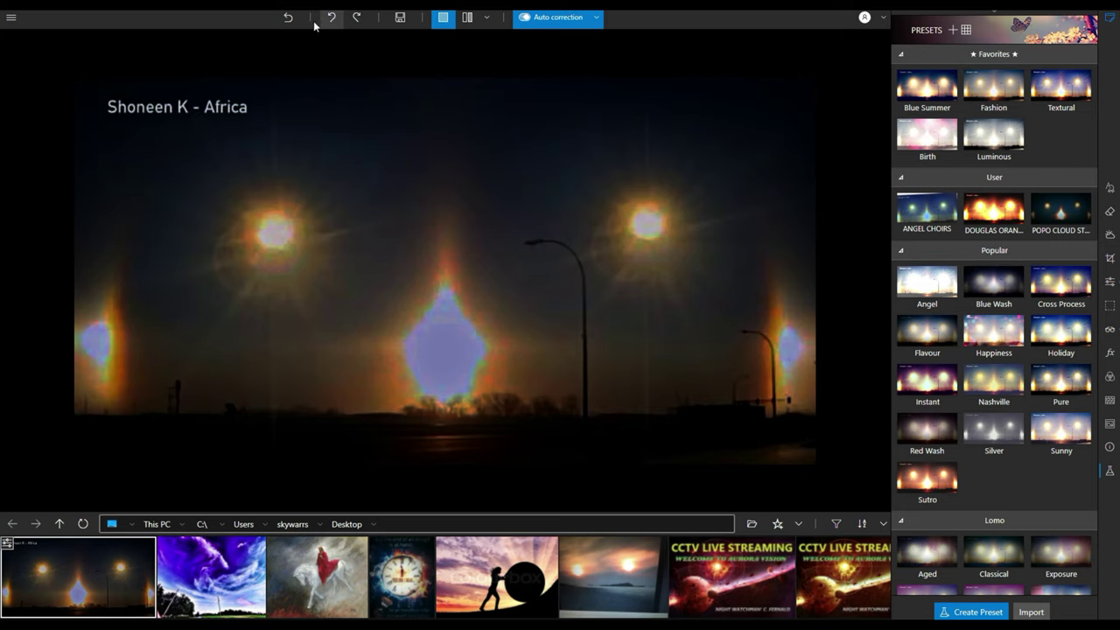
Step: Undo the last Clarity and Shadows adjustments and hide the thumbnail strip
click(329, 17)
click(461, 615)
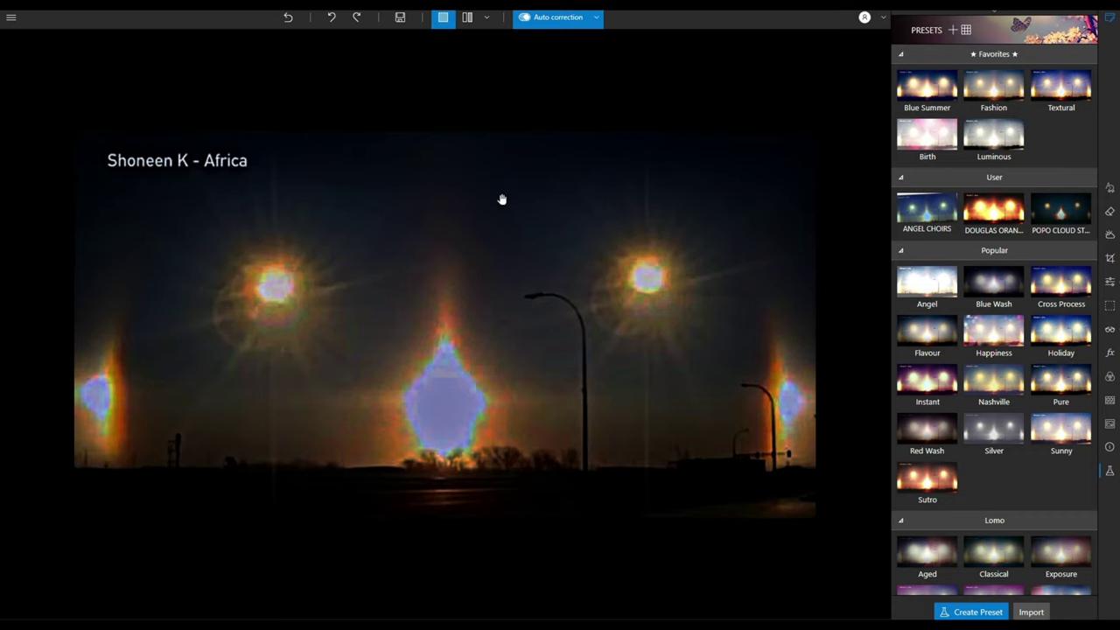
click(332, 16)
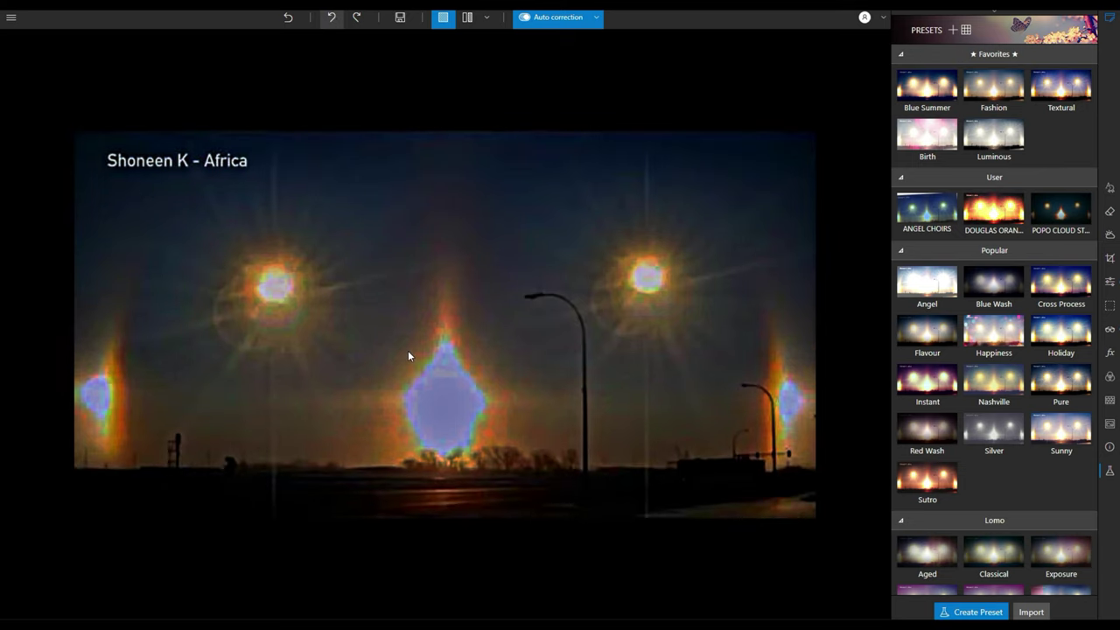
Step: Hide the presets panel and undo the last three adjustments to the photo, including Auto correction
scroll(796, 325, up, 1)
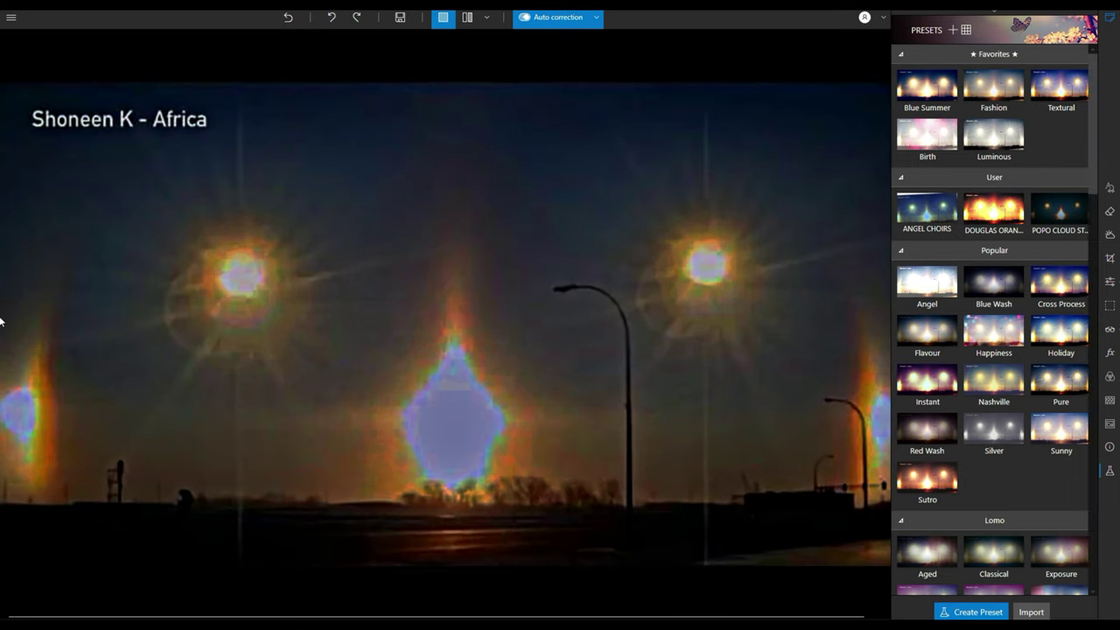
key(Tab)
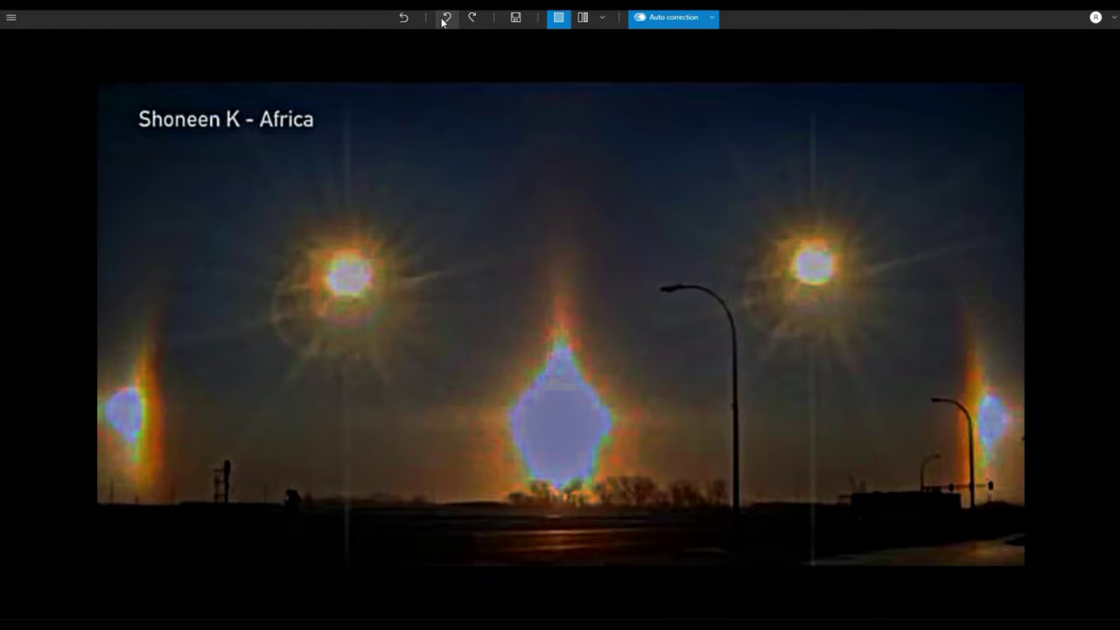
click(447, 17)
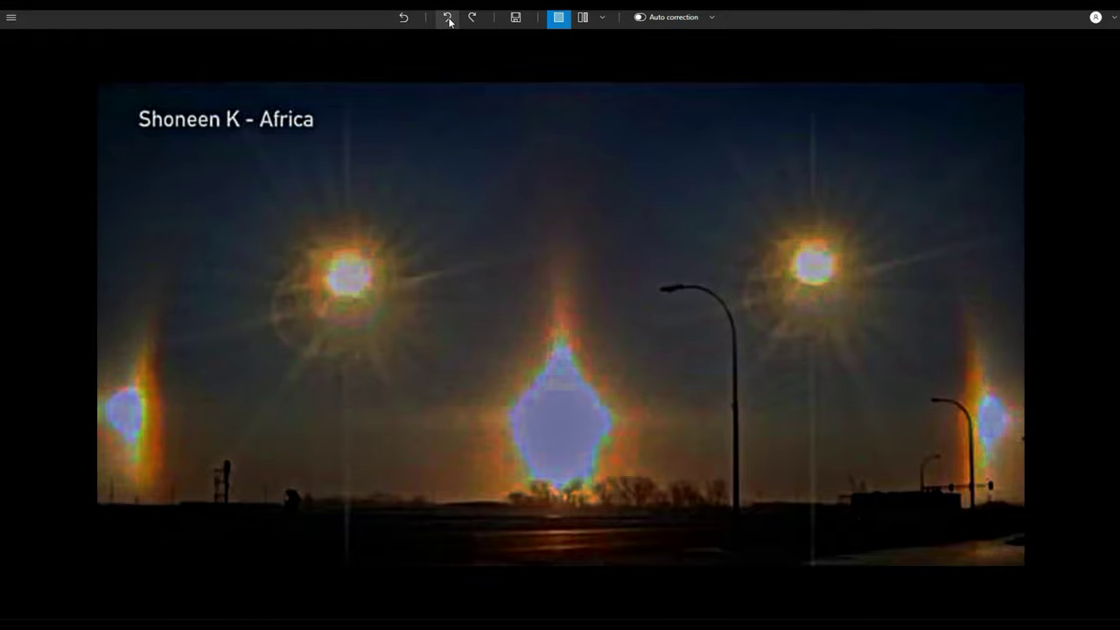
click(449, 19)
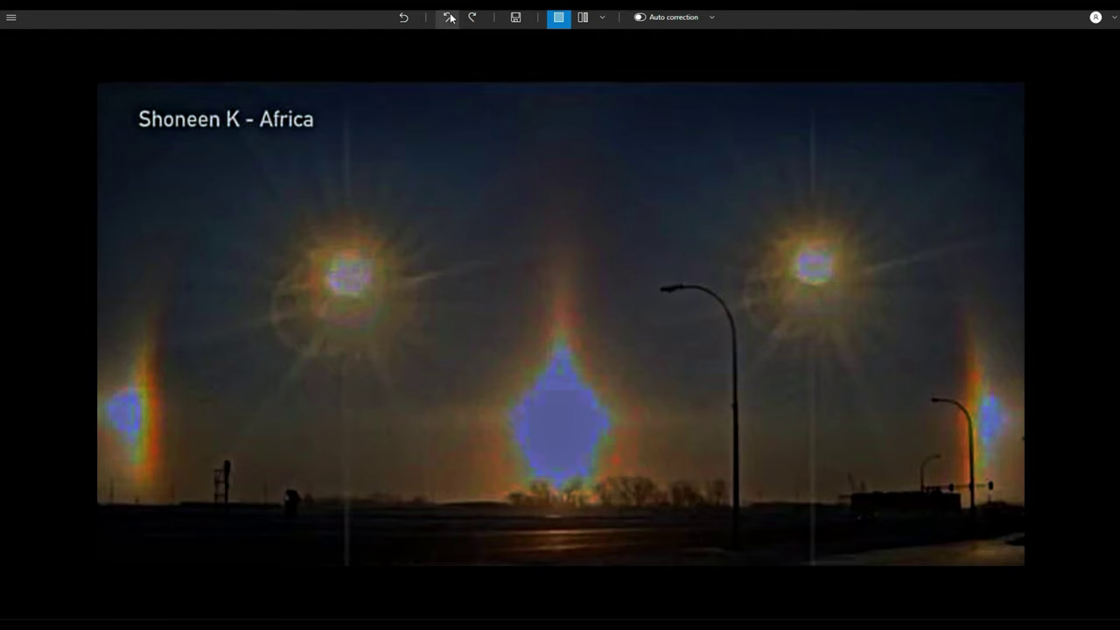
click(449, 18)
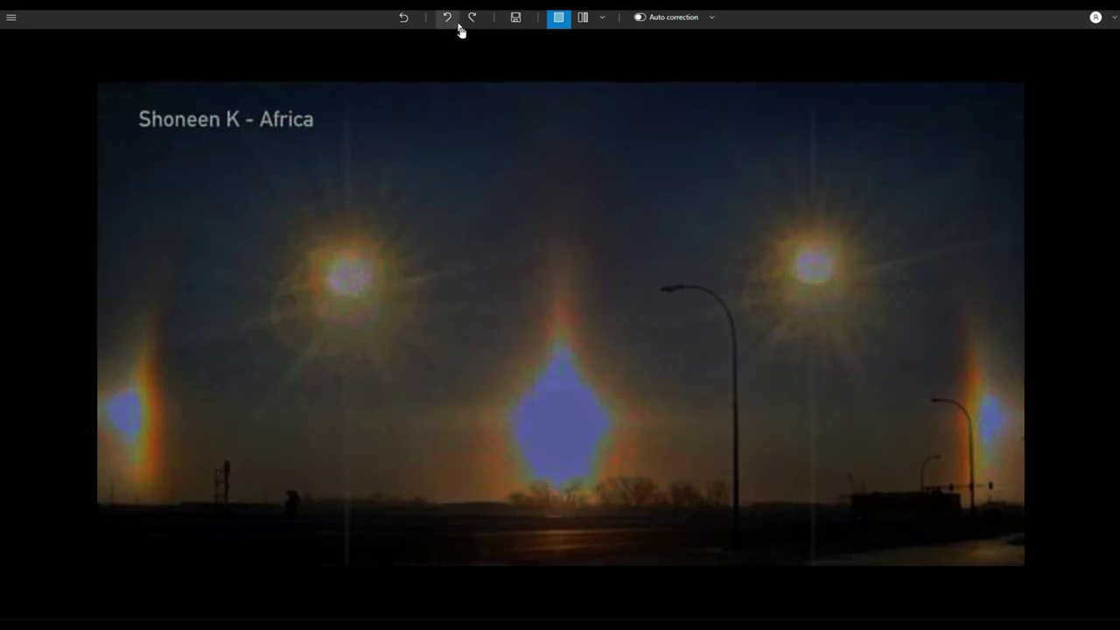
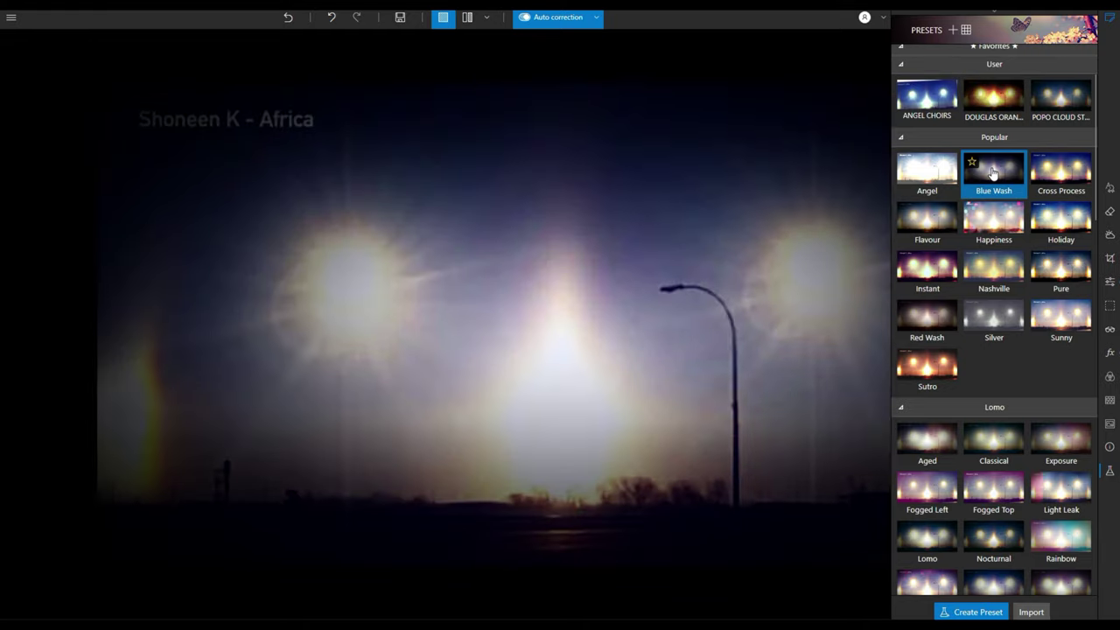
Step: Try the Silver preset from the Popular group on the photo and inspect the central light and both suns
click(1006, 326)
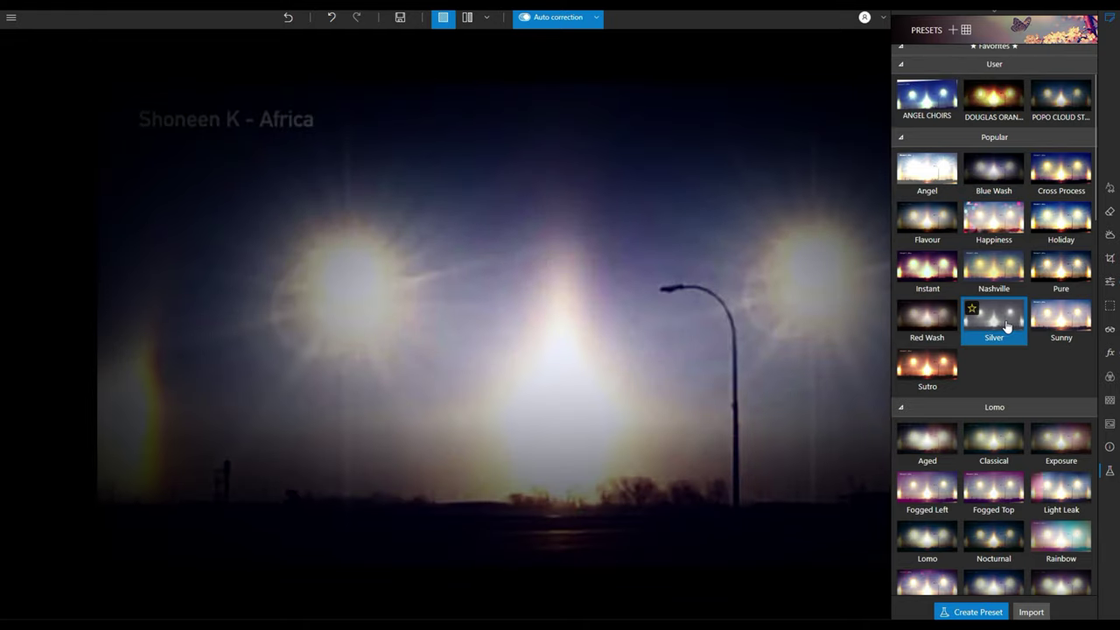
scroll(790, 355, down, 3)
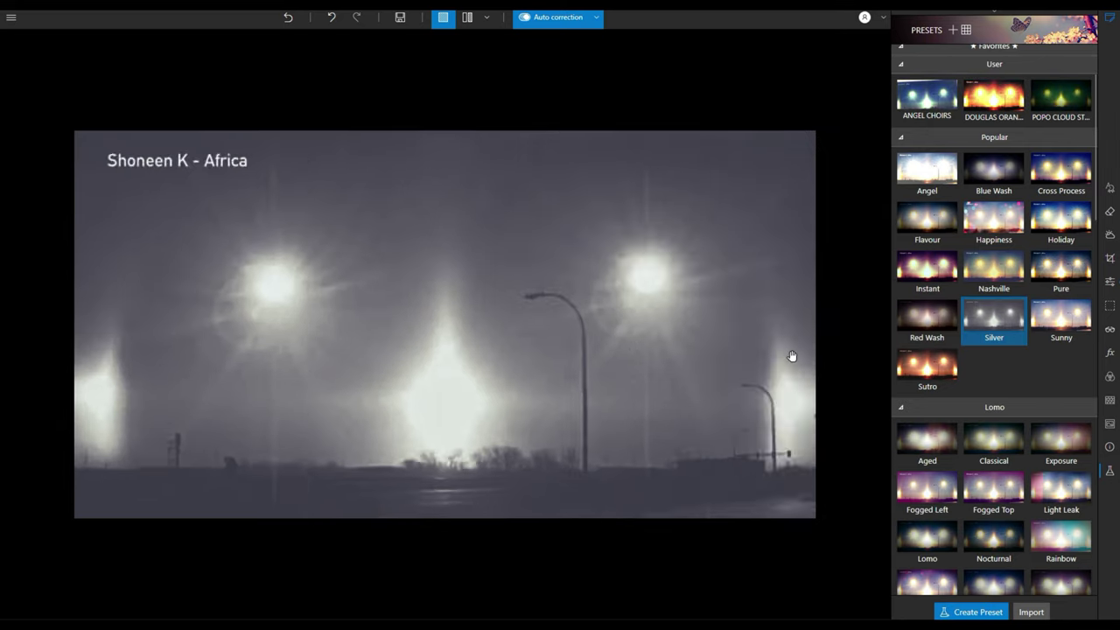
scroll(512, 393, up, 5)
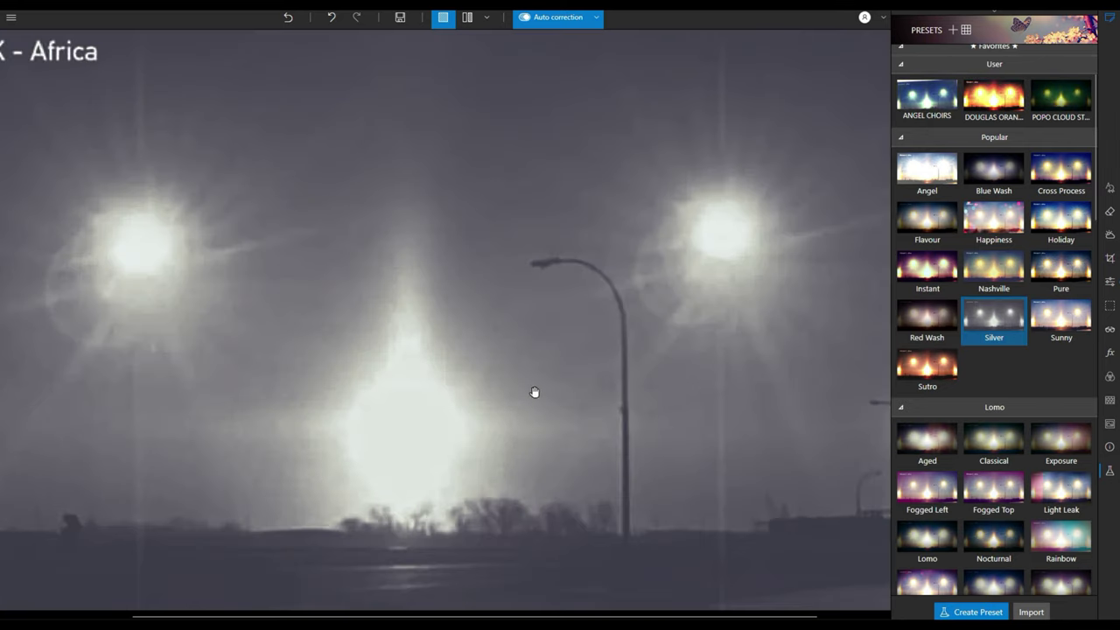
scroll(536, 392, down, 4)
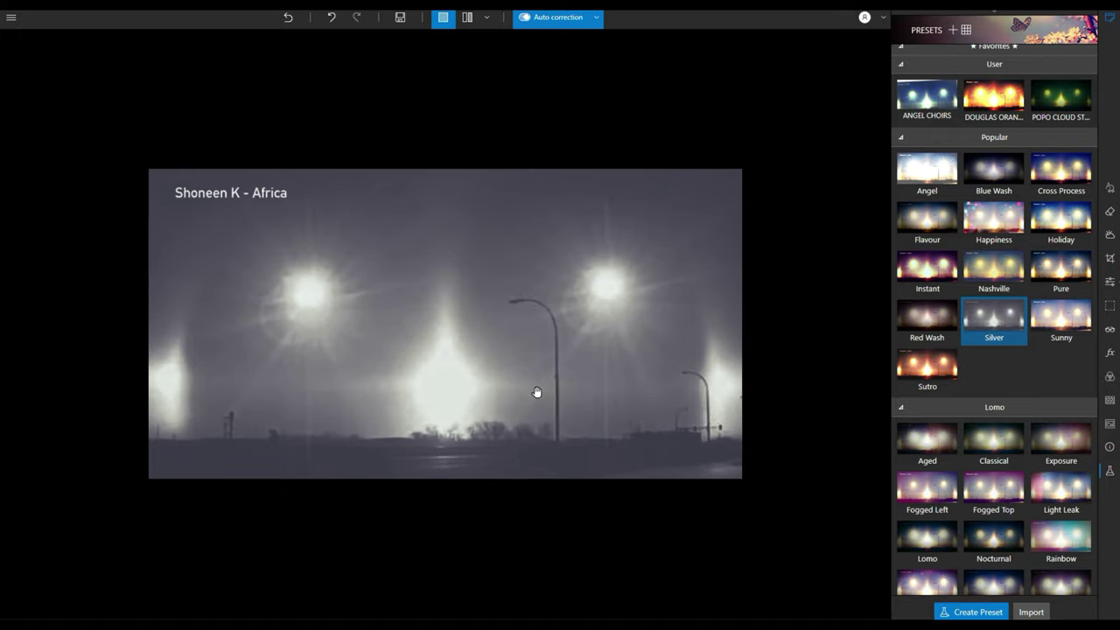
scroll(536, 392, up, 1)
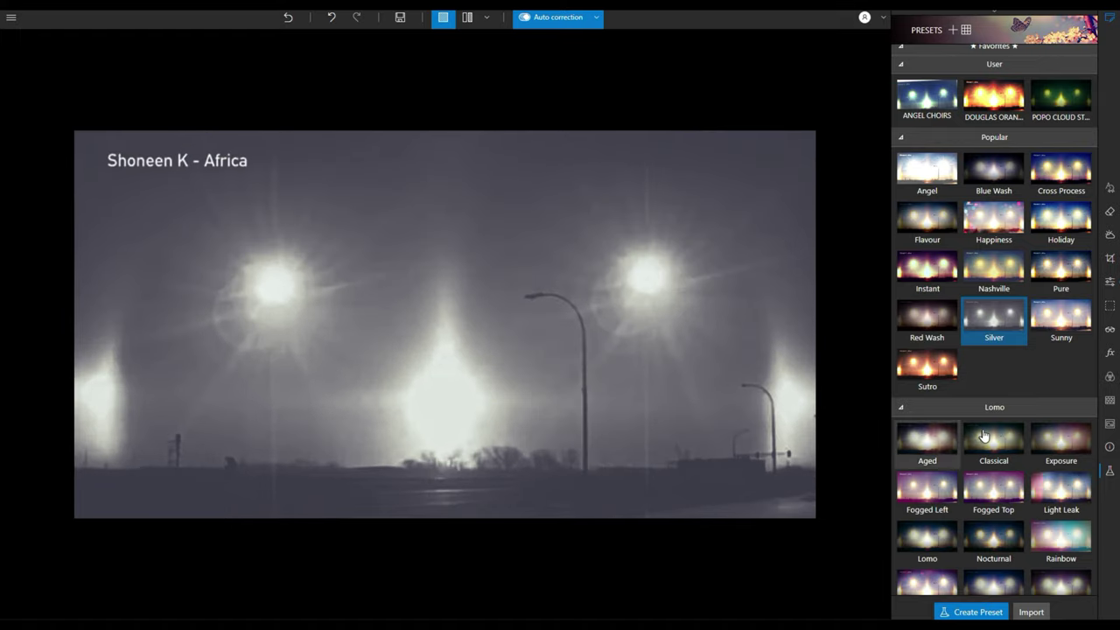
Step: Try the Nocturnal preset from the Lomo group on the photo and look at the lights up close
scroll(987, 434, down, 3)
click(999, 395)
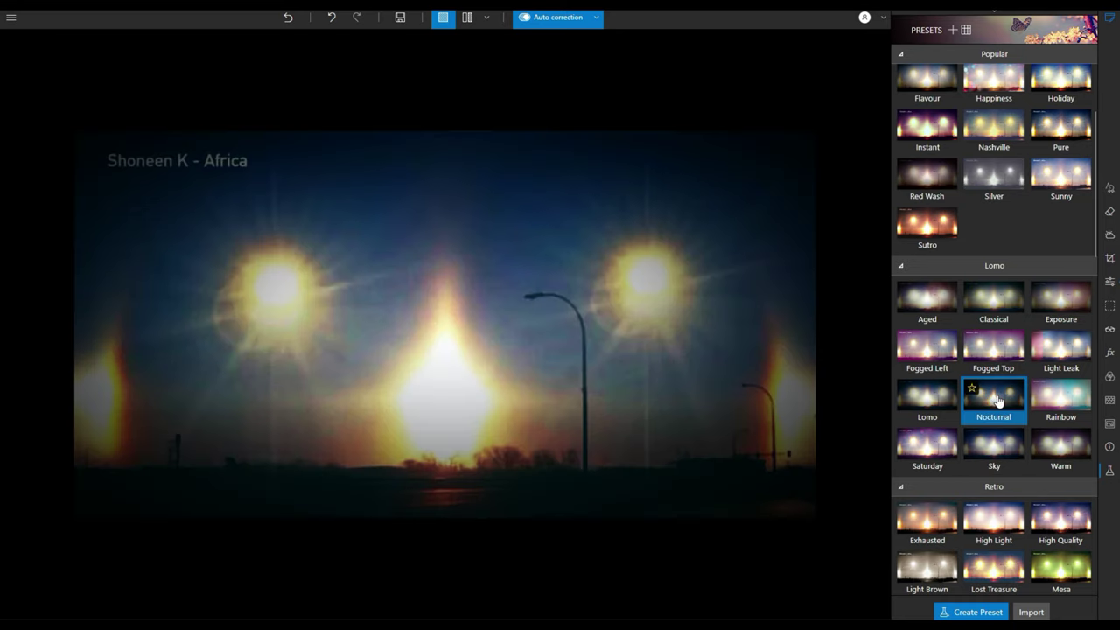
scroll(656, 373, down, 1)
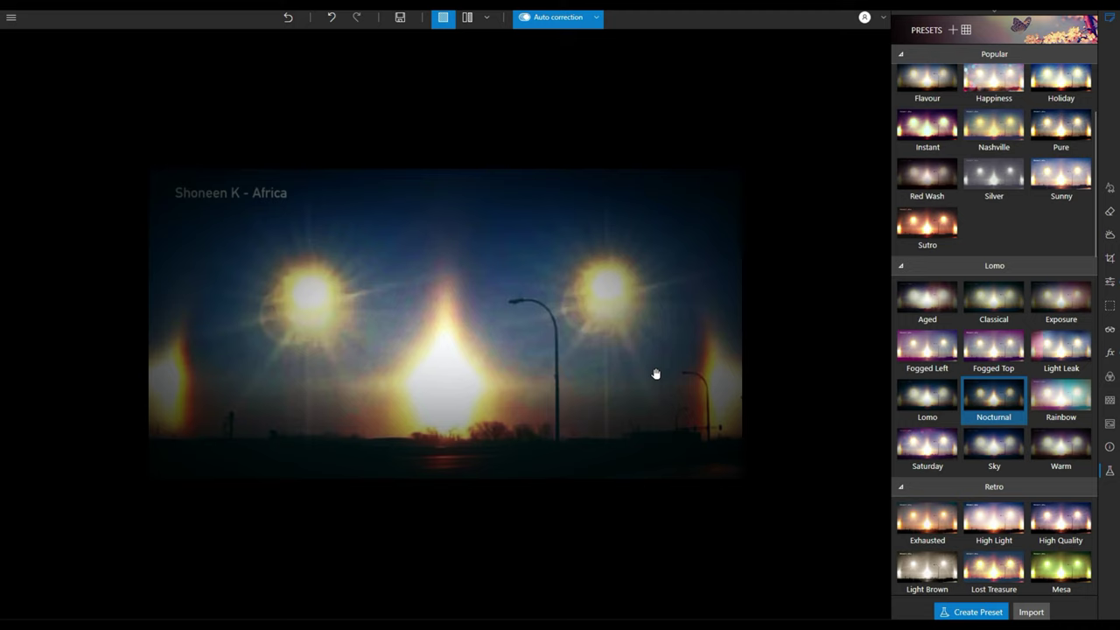
scroll(564, 344, up, 3)
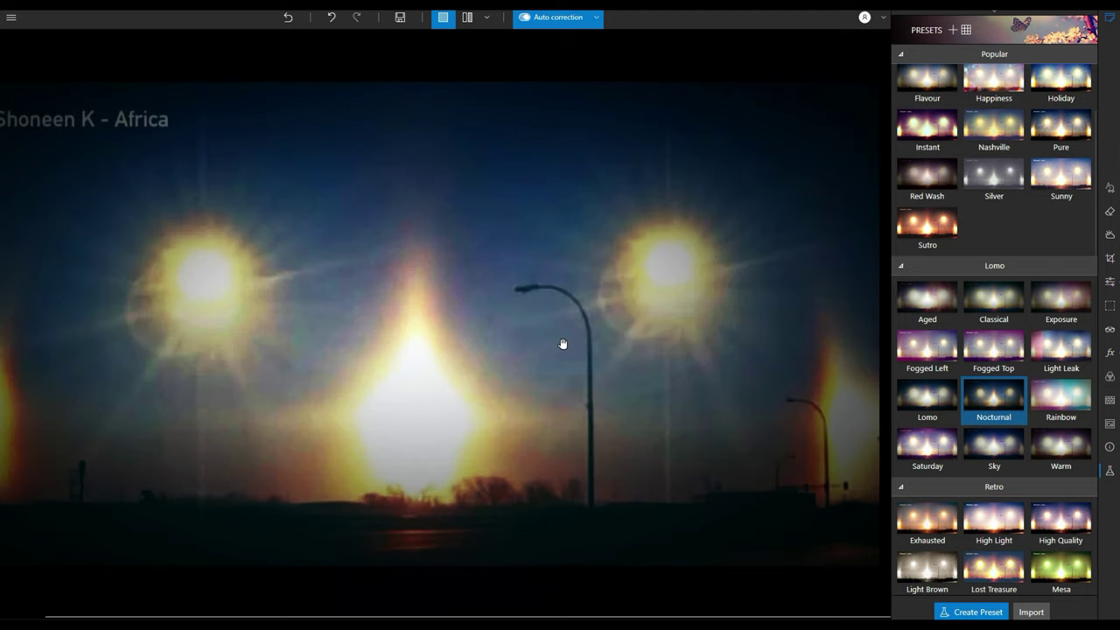
scroll(1004, 443, down, 1)
Step: Try the Cinematic preset from the Cinema group on the photo
scroll(1003, 443, down, 4)
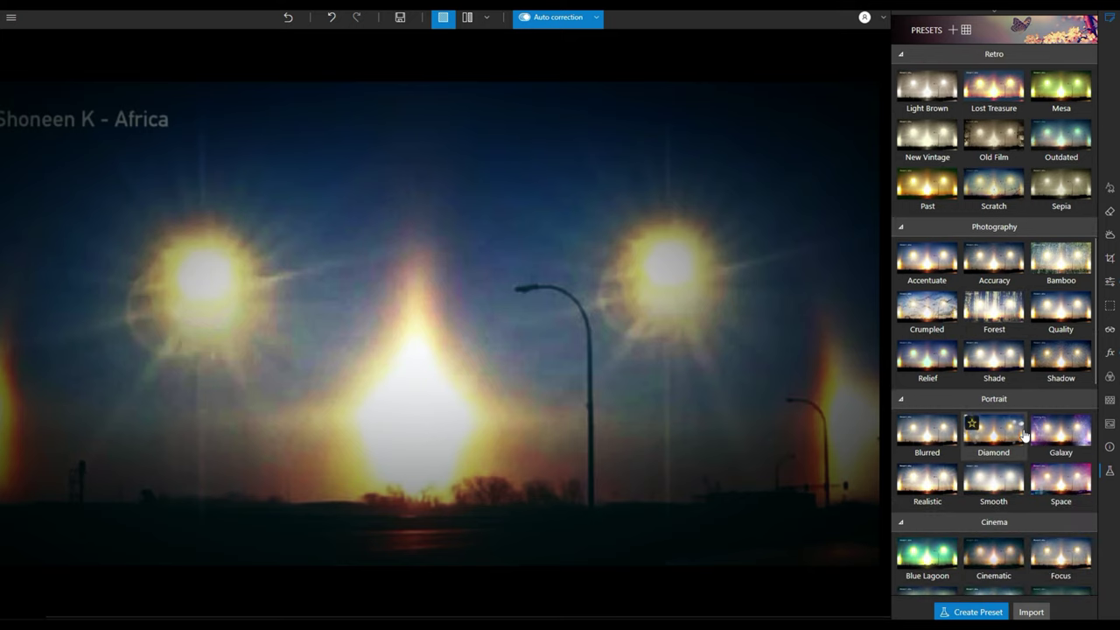
scroll(1024, 433, down, 3)
scroll(1006, 314, down, 1)
click(1001, 301)
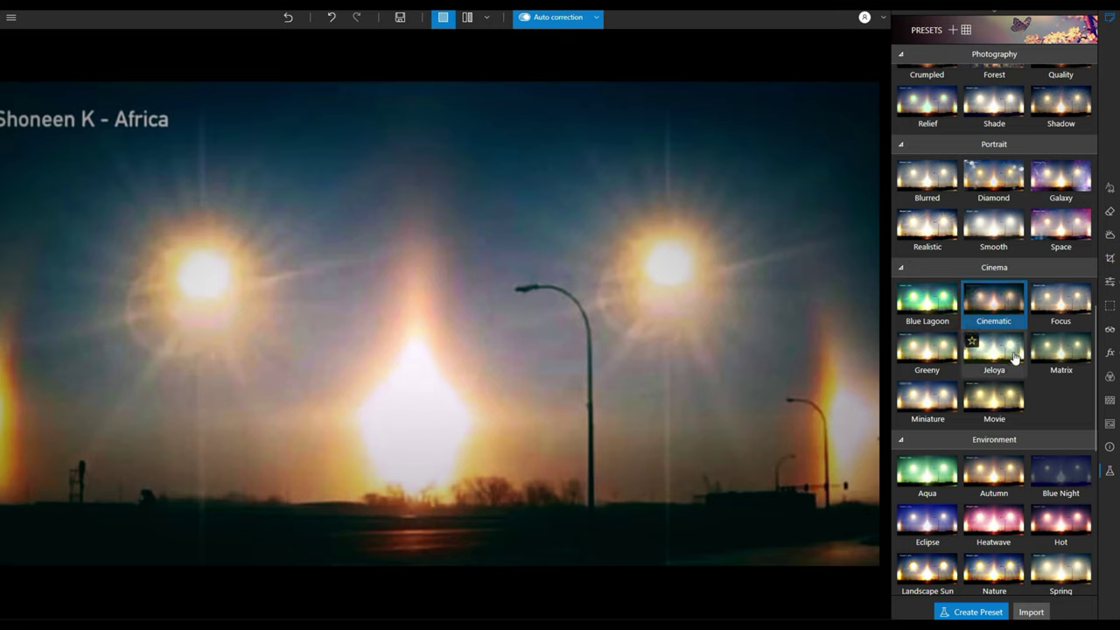
Step: Try the Blue Night preset from the Environment group and examine the central light and the sun beside the street lamp up close
scroll(1014, 358, down, 2)
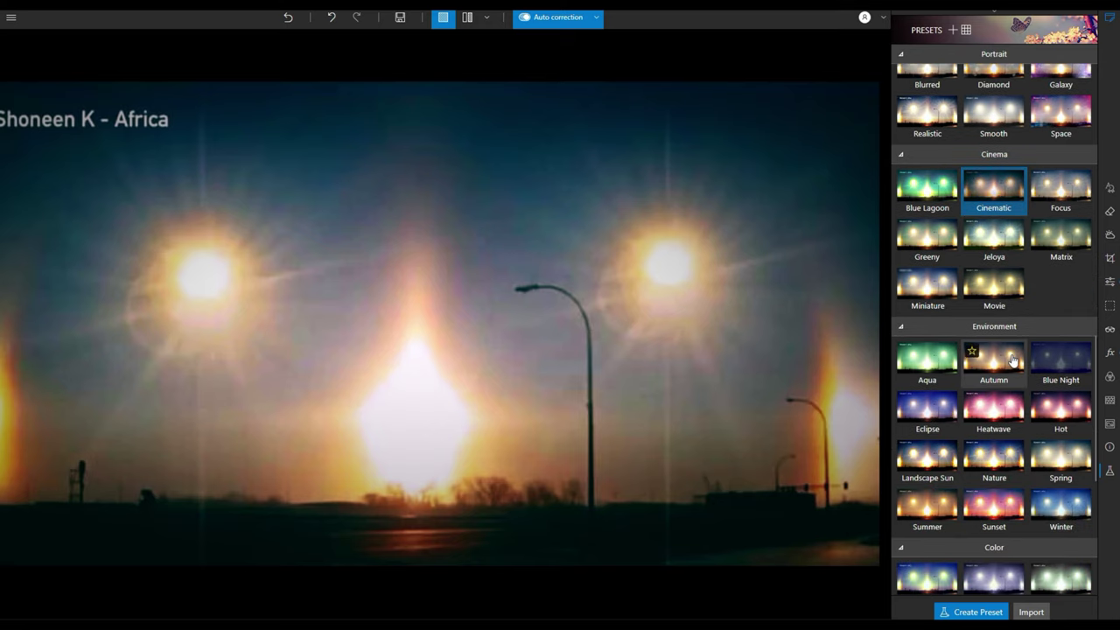
click(1069, 358)
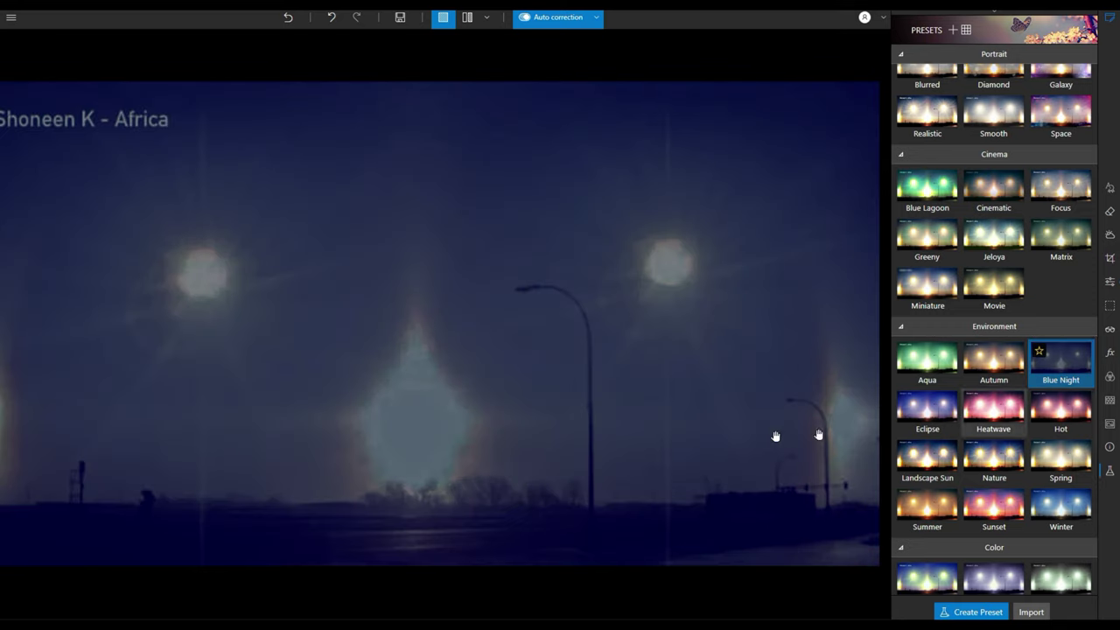
scroll(660, 437, down, 2)
scroll(530, 455, up, 1)
scroll(530, 455, up, 2)
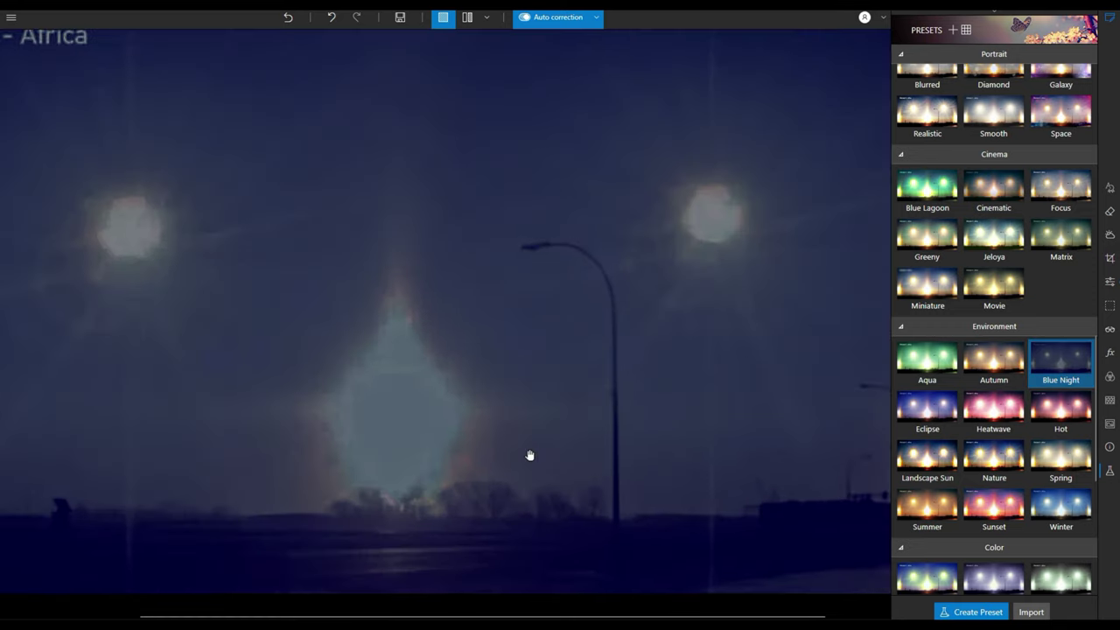
drag(770, 315, 722, 356)
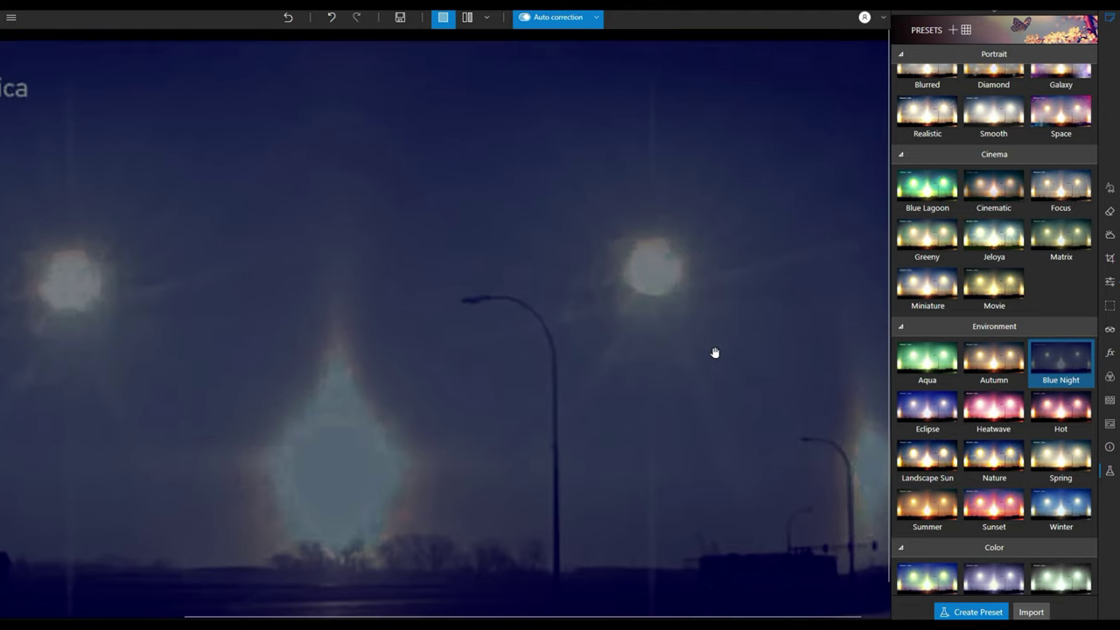
scroll(729, 306, up, 3)
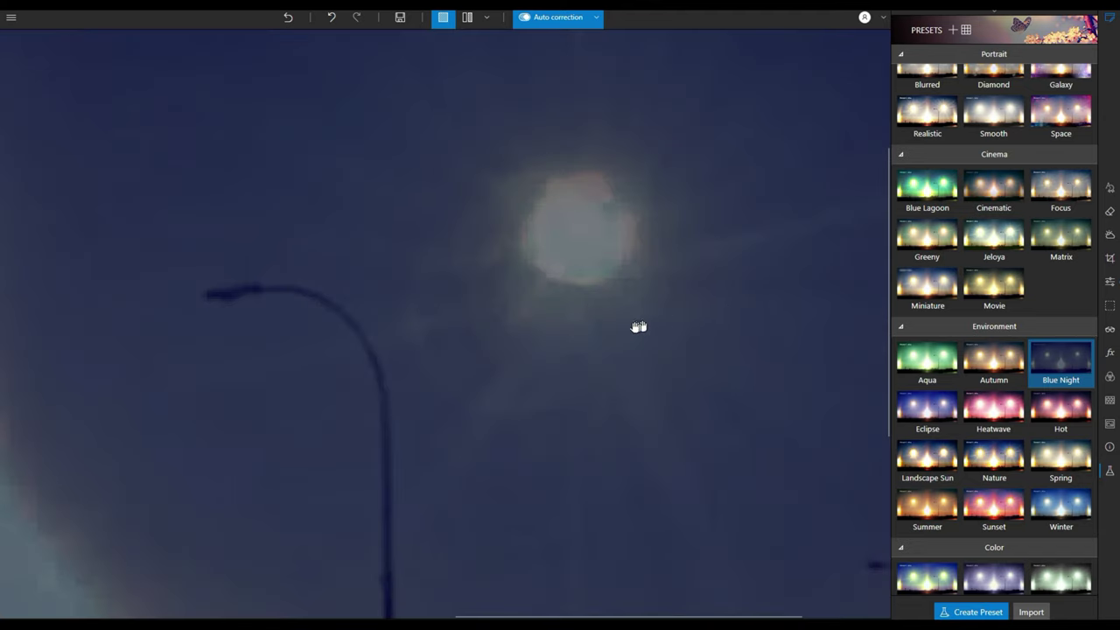
scroll(636, 325, down, 4)
drag(614, 428, 628, 306)
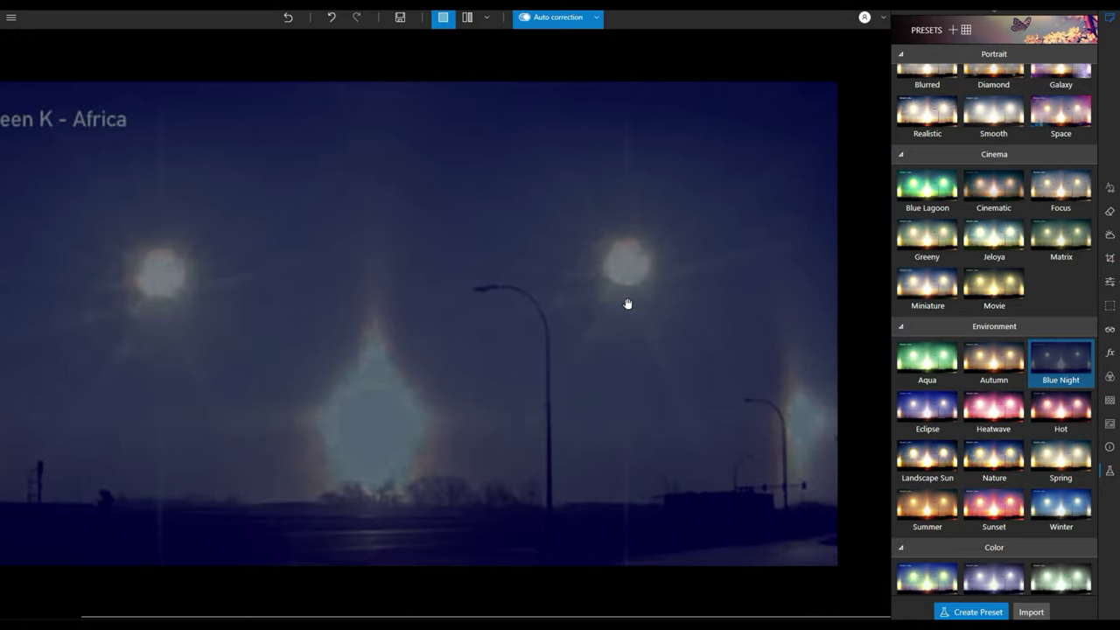
drag(485, 333, 567, 354)
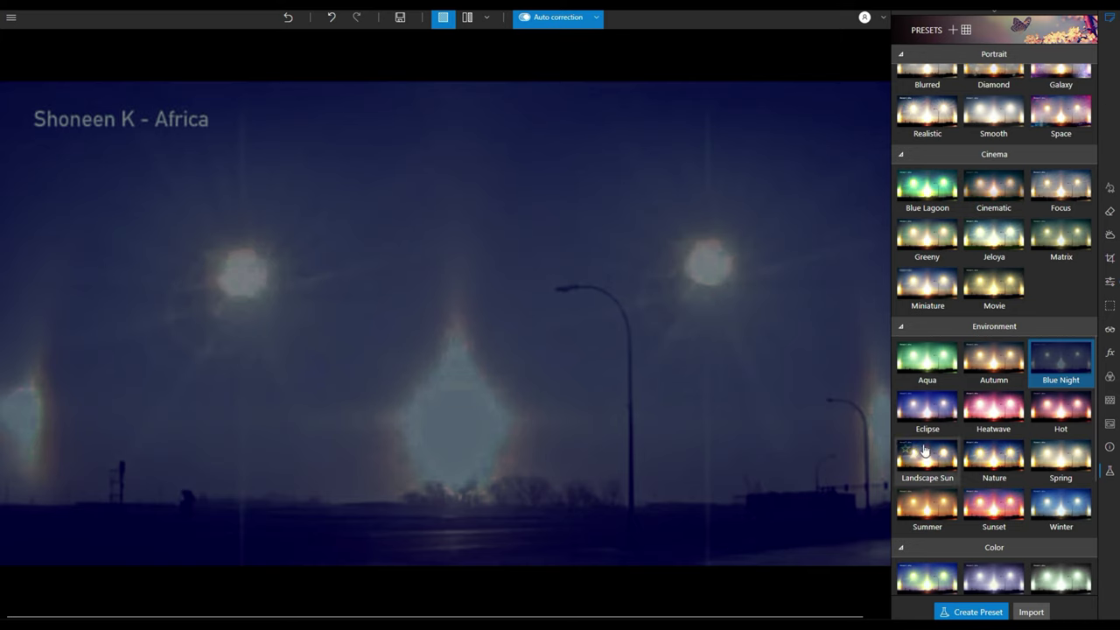
Step: Try the AfterWork and Cinema presets from the Trendy group on the photo
scroll(949, 433, down, 2)
scroll(1038, 402, down, 5)
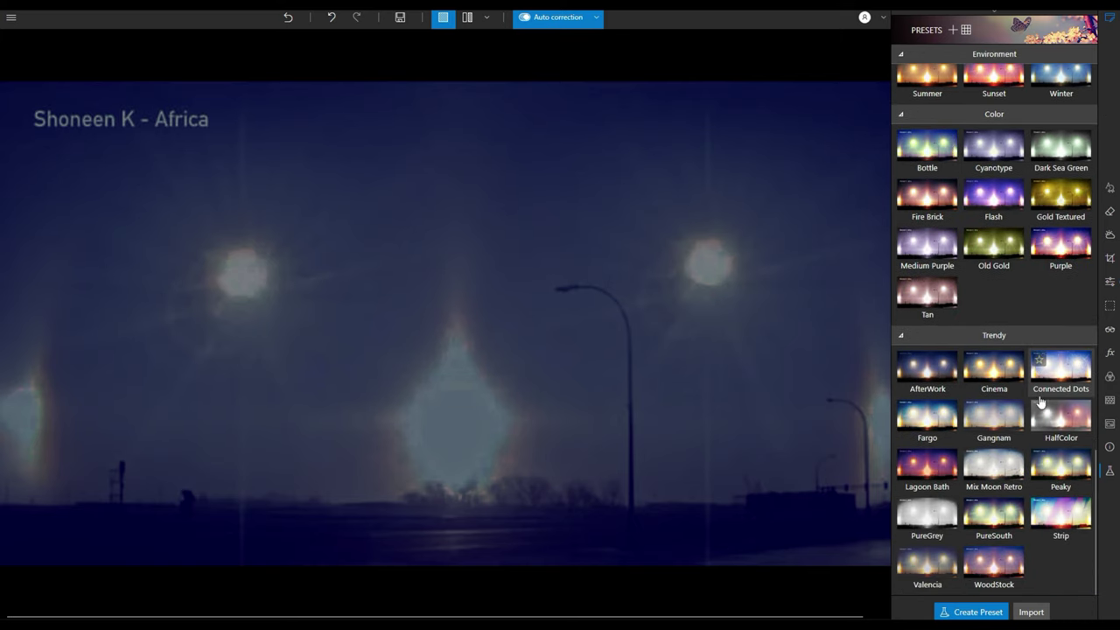
click(929, 371)
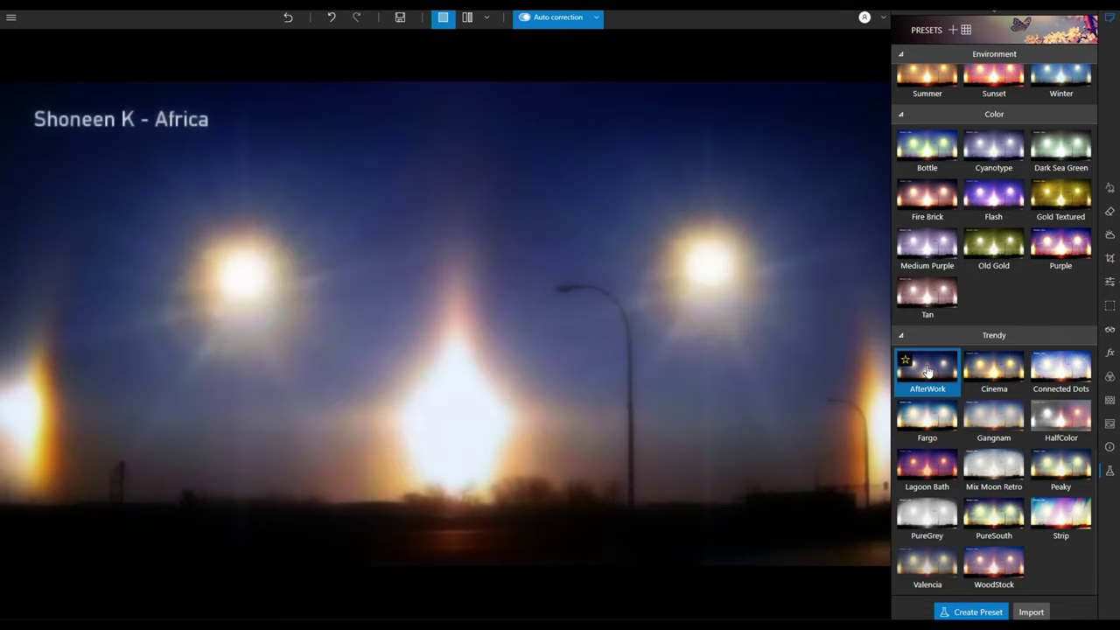
click(987, 374)
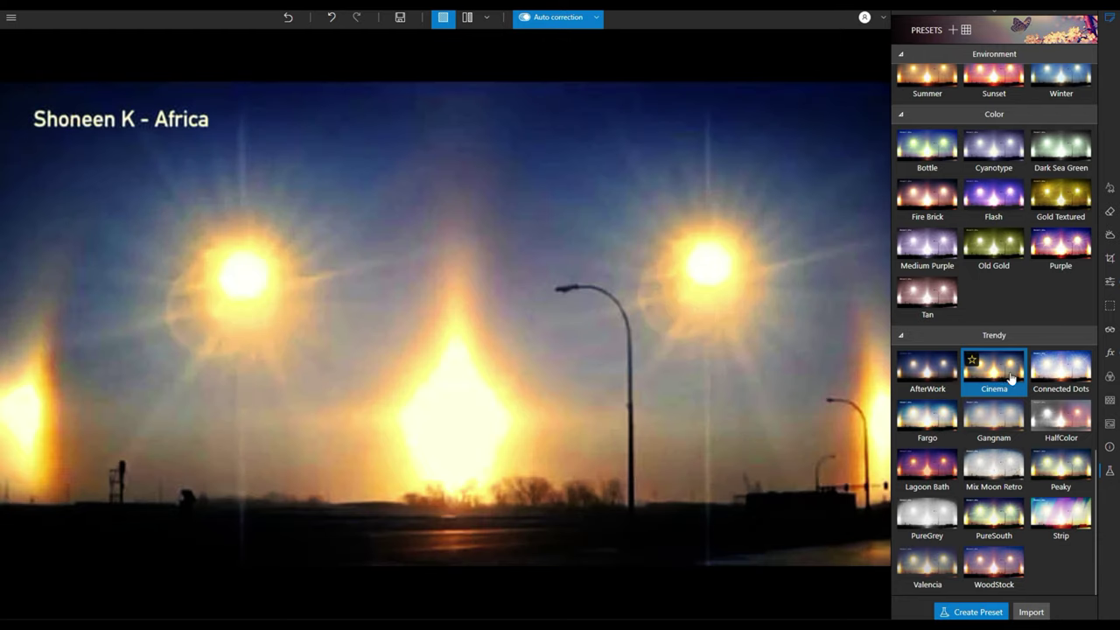
Step: Try the HalfColor preset with a close look at the central light, and try the Strip preset on the whole photo
click(1055, 416)
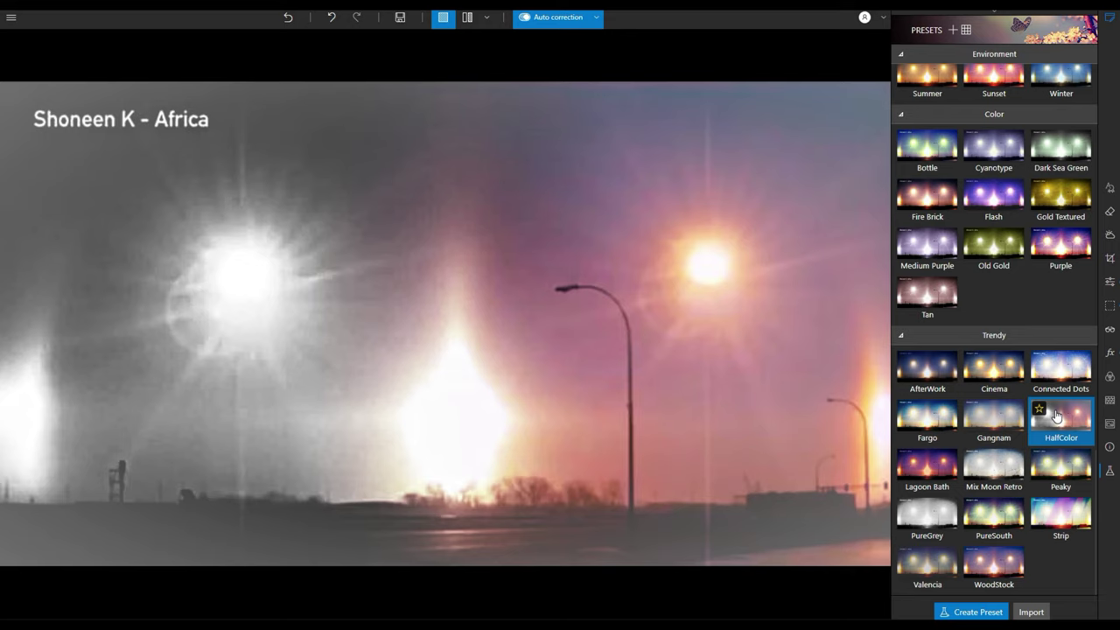
scroll(695, 400, down, 2)
scroll(458, 404, up, 1)
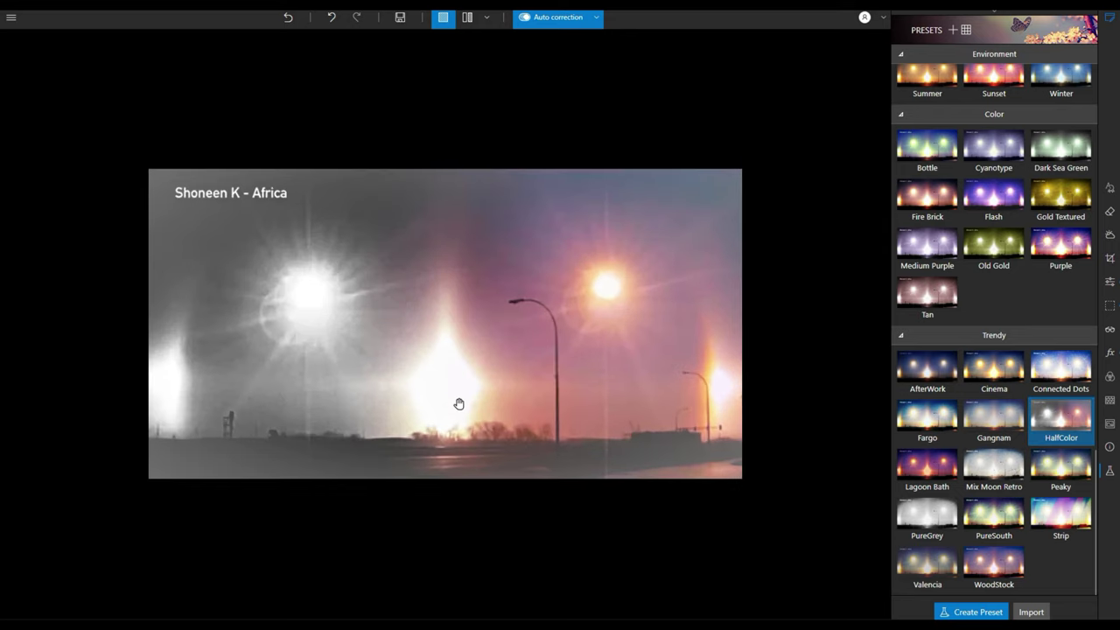
scroll(459, 403, up, 1)
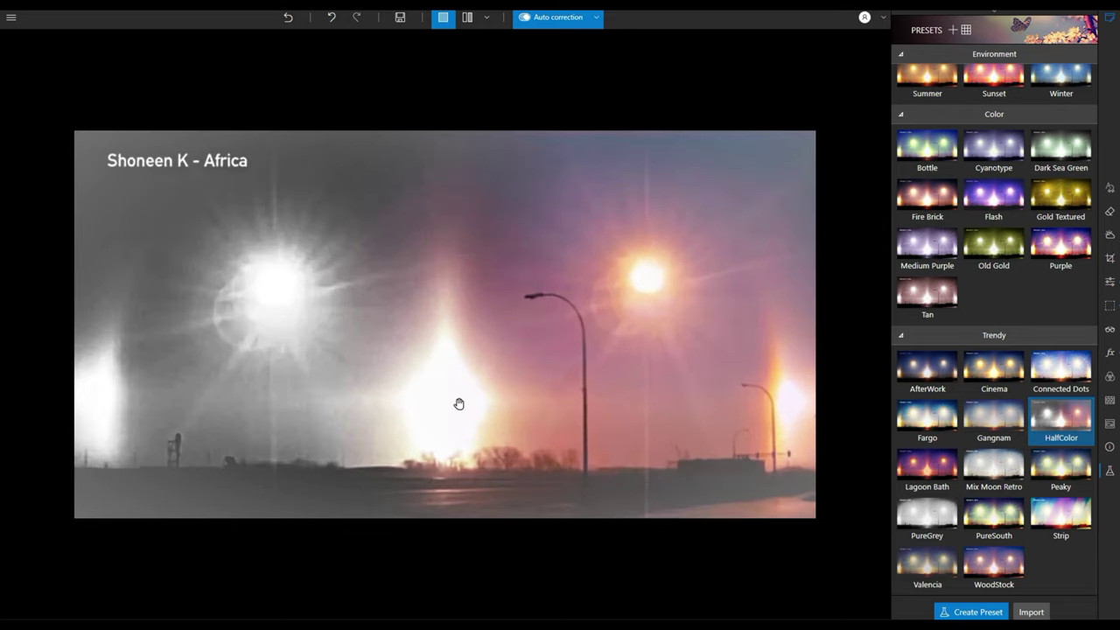
scroll(459, 404, up, 1)
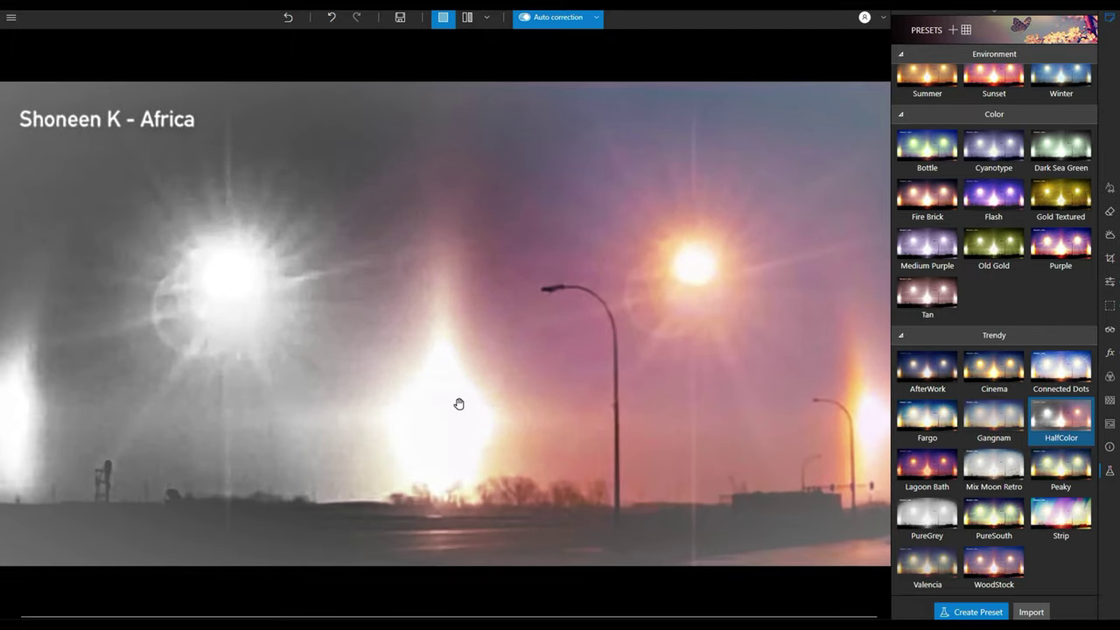
scroll(459, 404, up, 1)
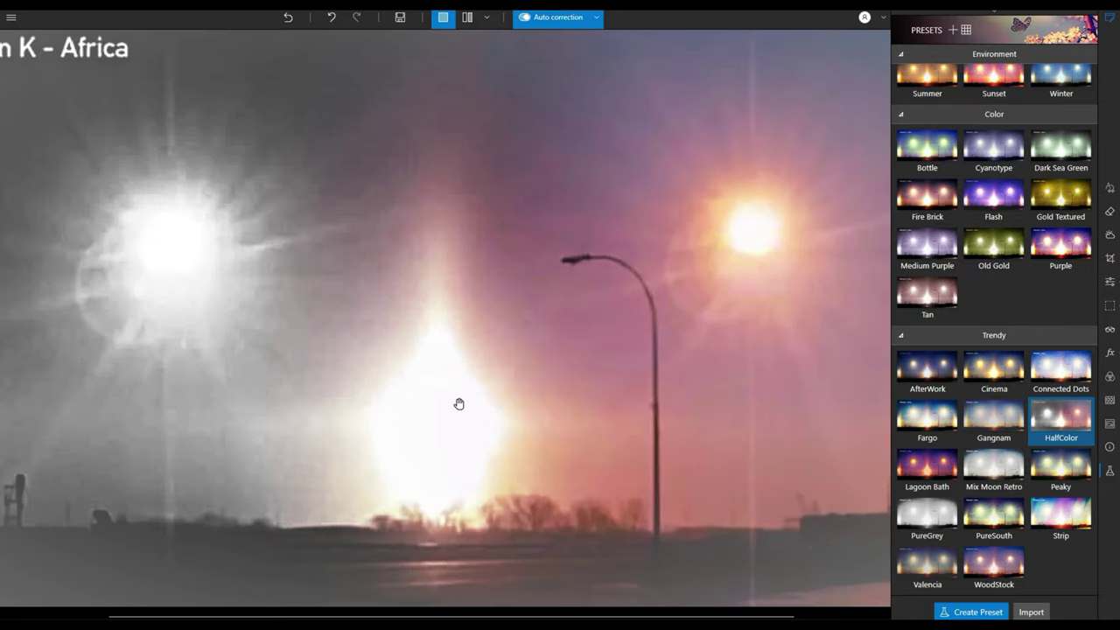
click(1050, 517)
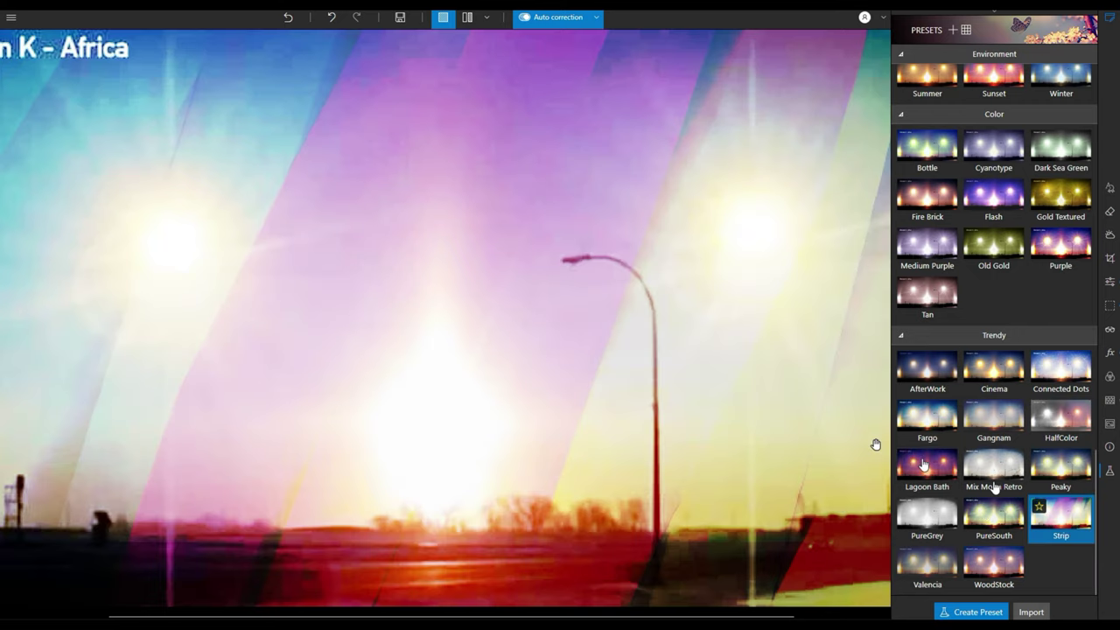
scroll(580, 388, down, 3)
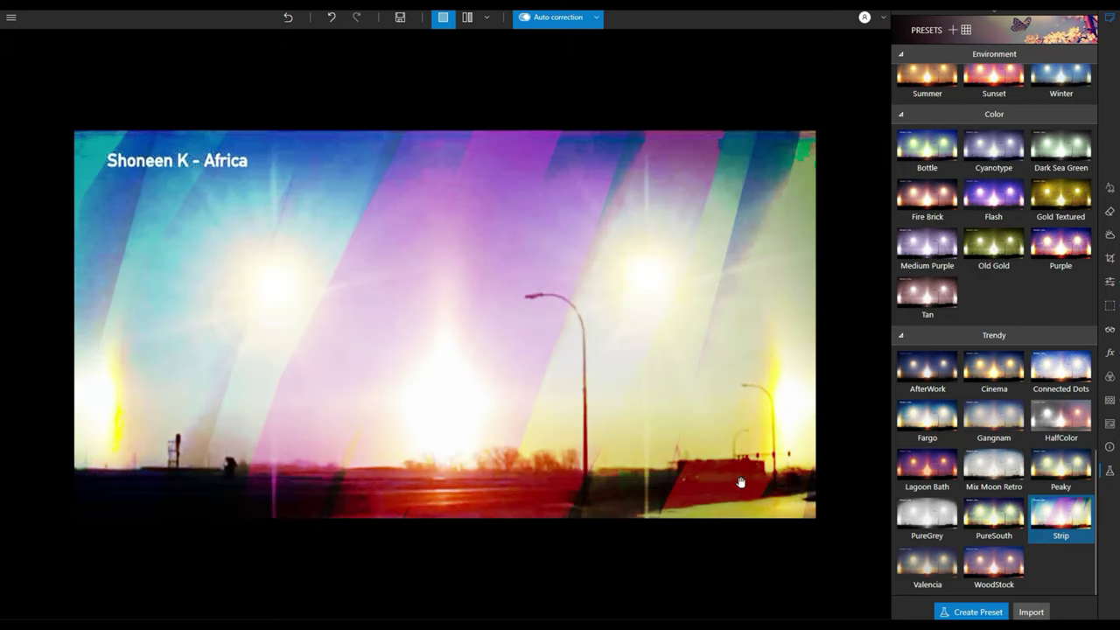
Step: Apply the Valencia preset from the Trendy group to the photo and hide the presets panel
click(925, 567)
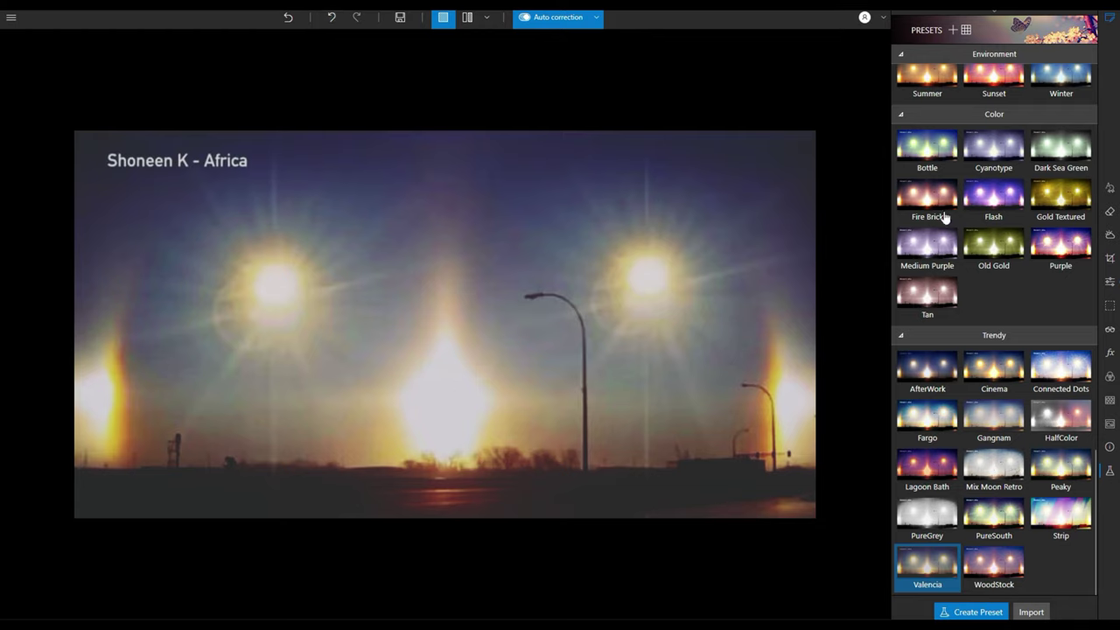
key(Tab)
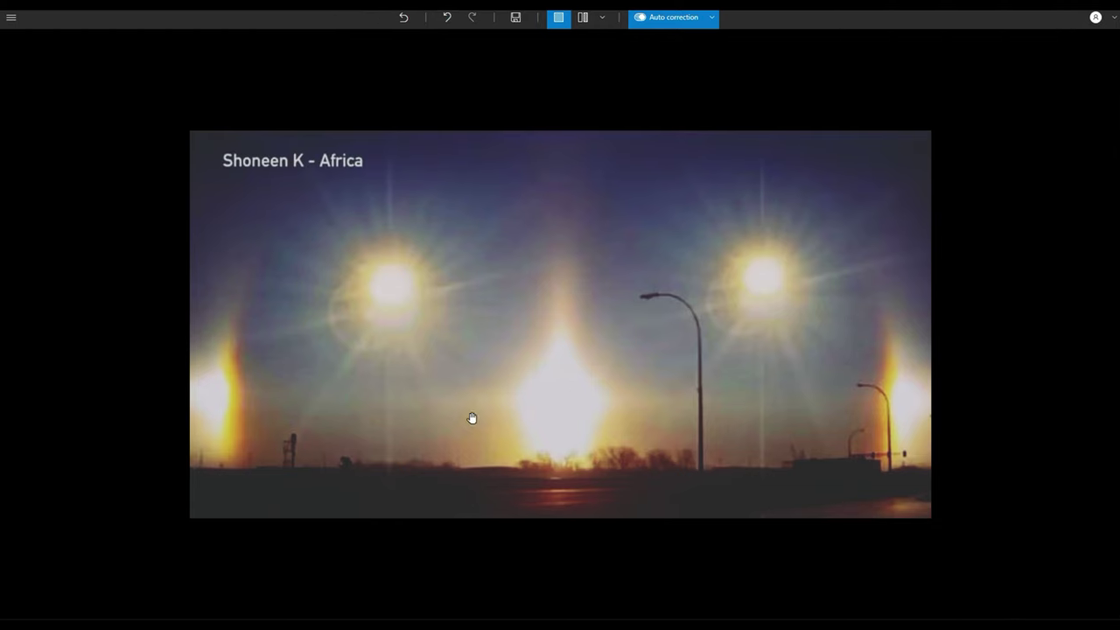
Step: Undo all presets and tone corrections on the multiple-sun sky photo, back to its original state
scroll(470, 418, up, 2)
click(446, 19)
click(447, 19)
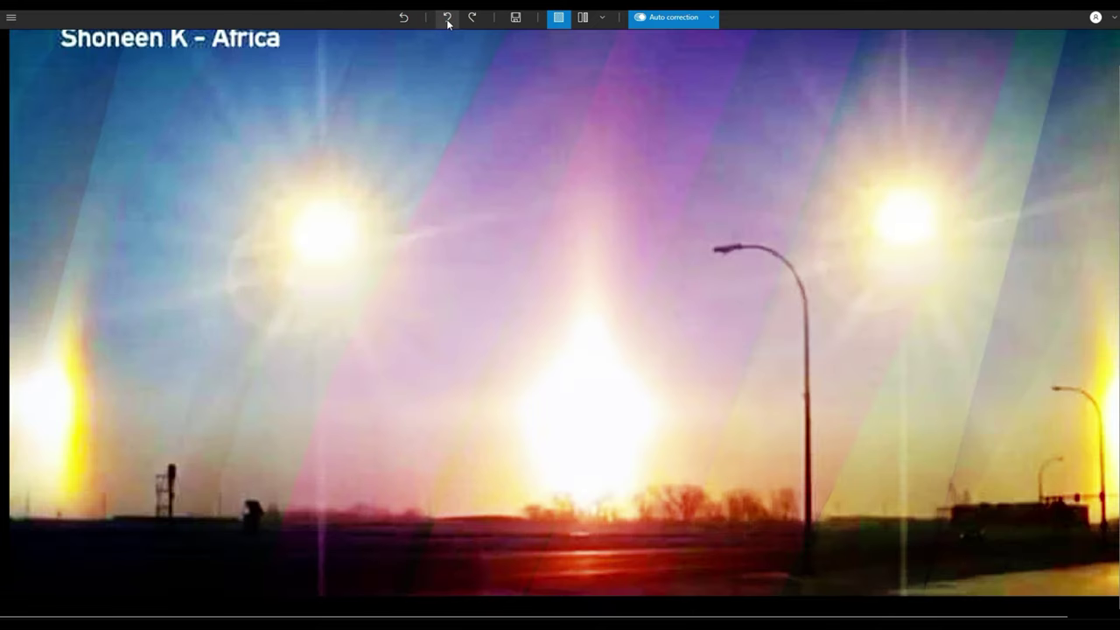
click(447, 19)
click(447, 20)
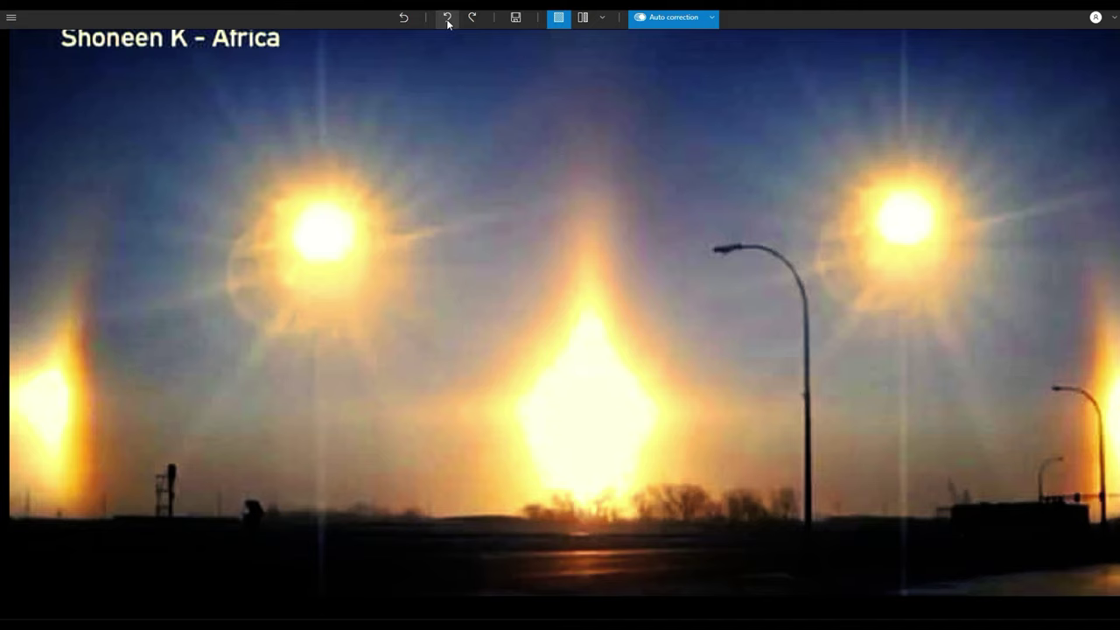
click(447, 19)
click(447, 19)
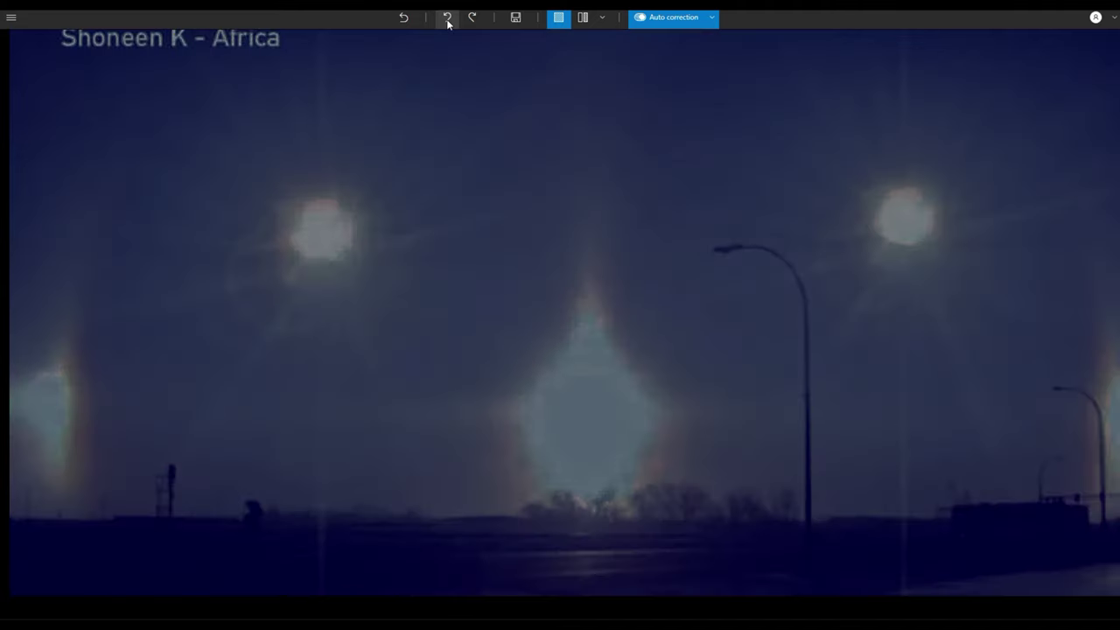
click(447, 19)
click(447, 20)
click(447, 21)
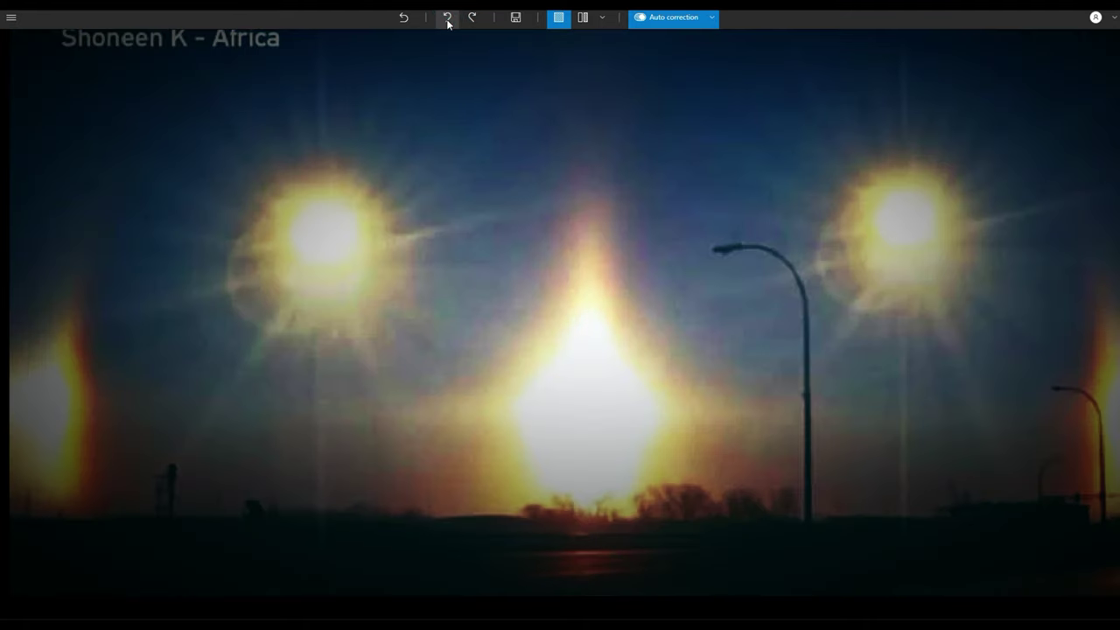
click(447, 19)
click(448, 20)
click(447, 19)
click(447, 19)
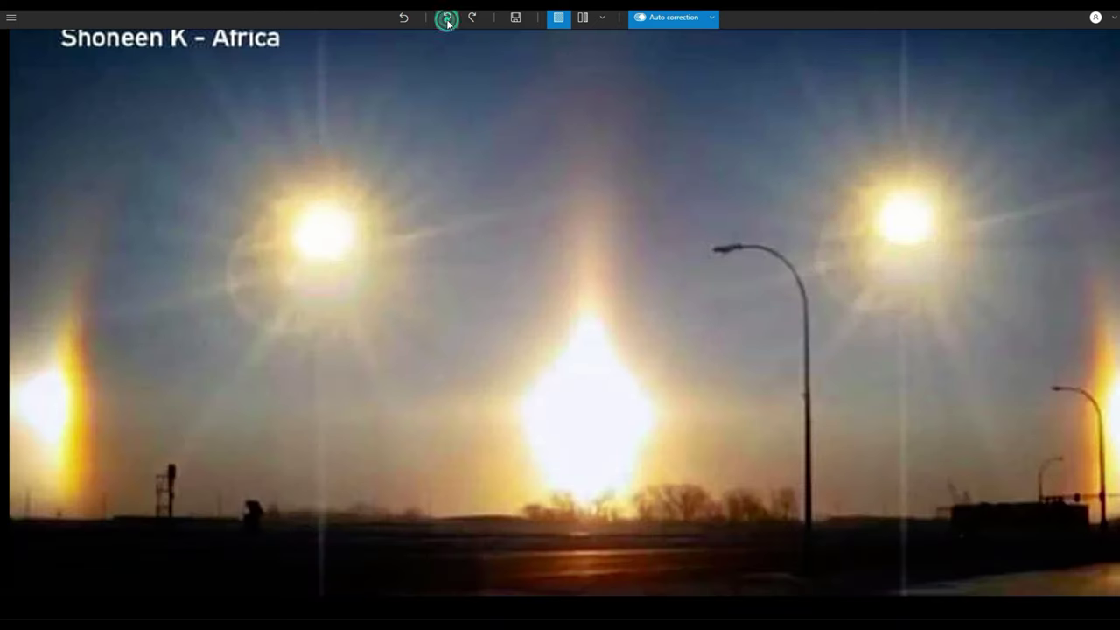
click(447, 19)
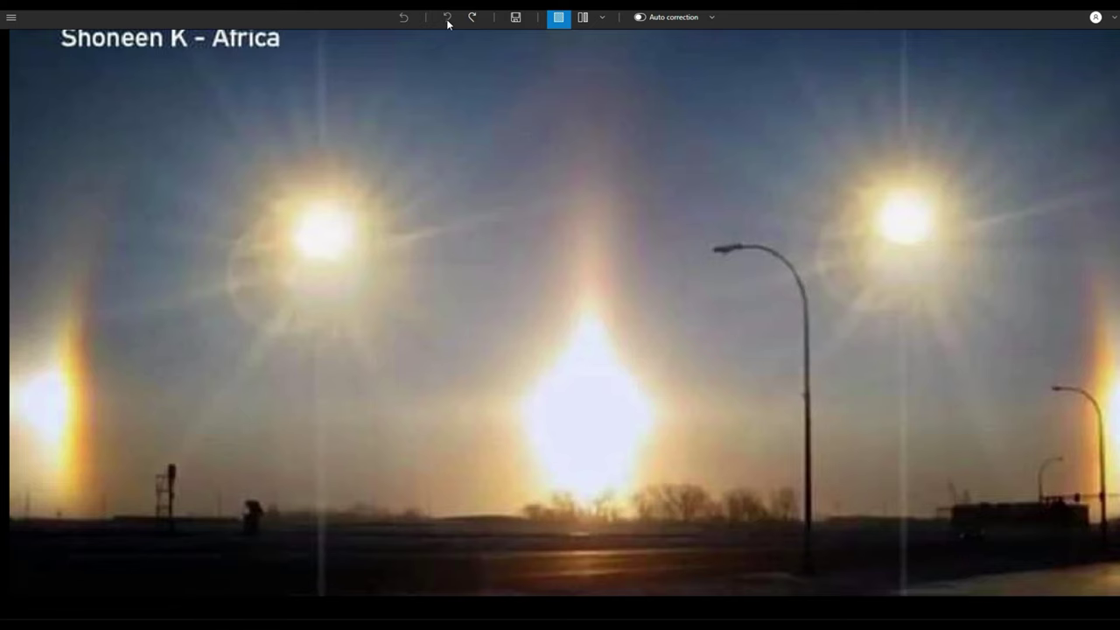
click(447, 19)
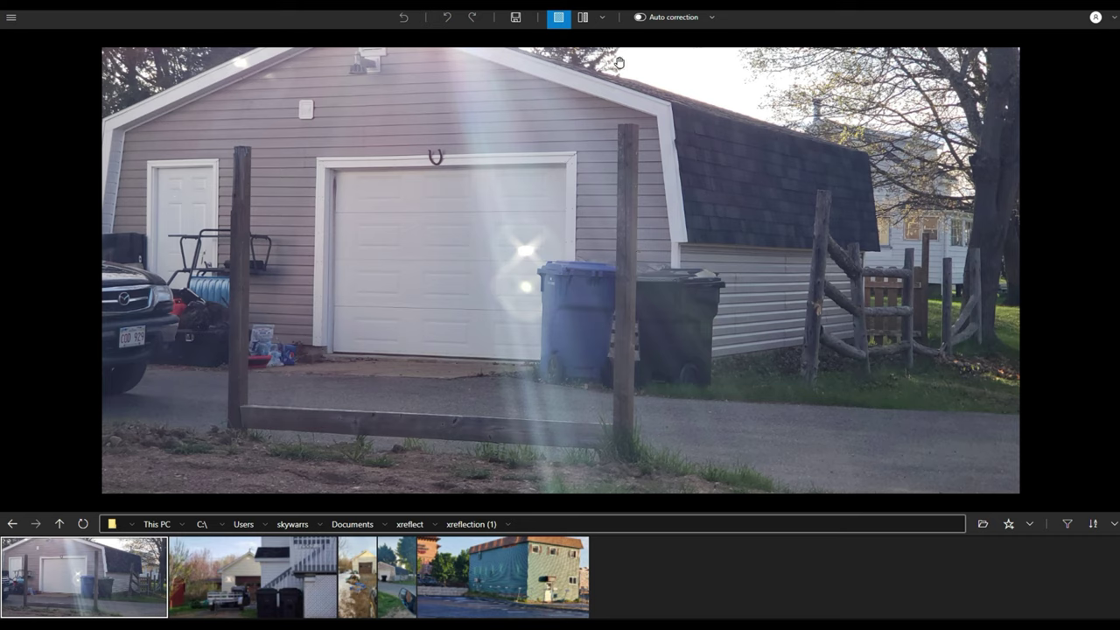
Step: Turn on auto correction for the photo of the garage with the blue bin and set Dehaze to 55%
click(651, 25)
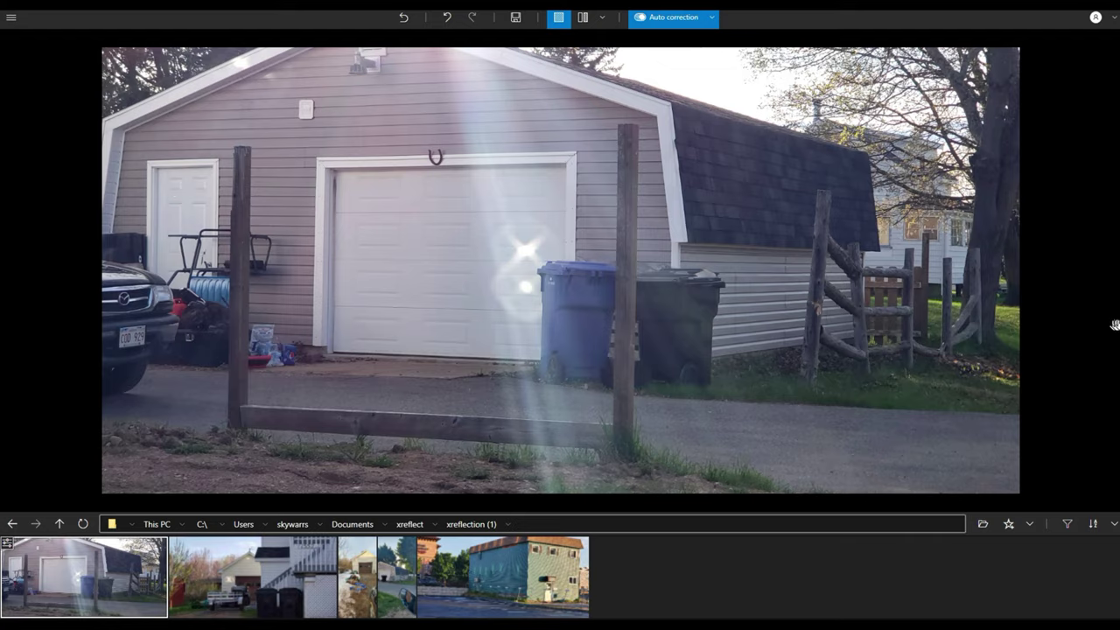
mouse_move(1117, 330)
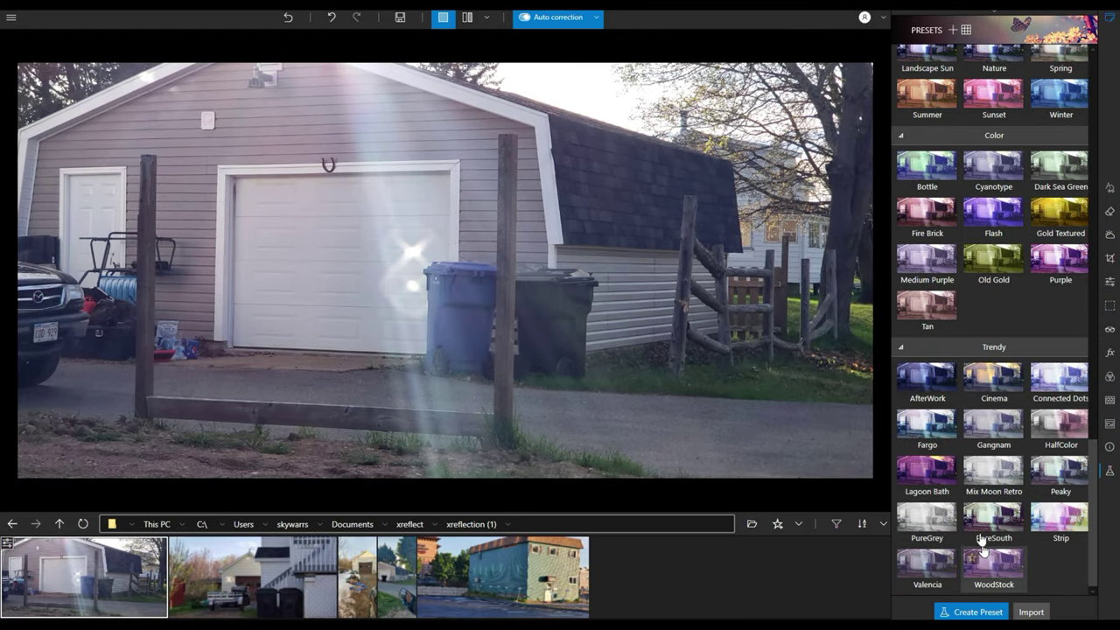
click(1109, 330)
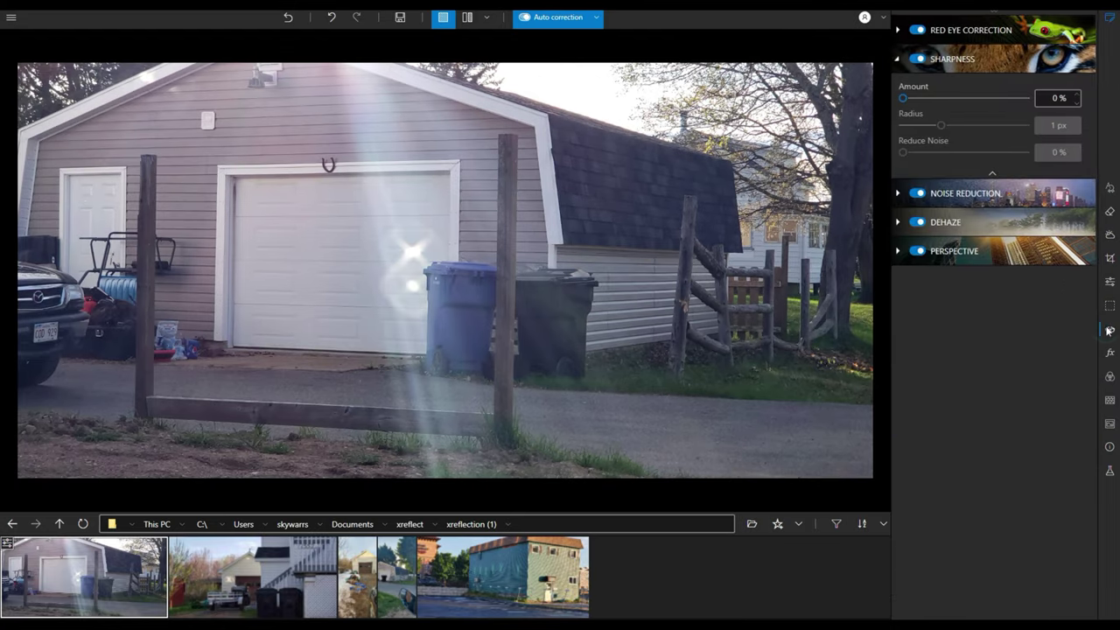
click(963, 219)
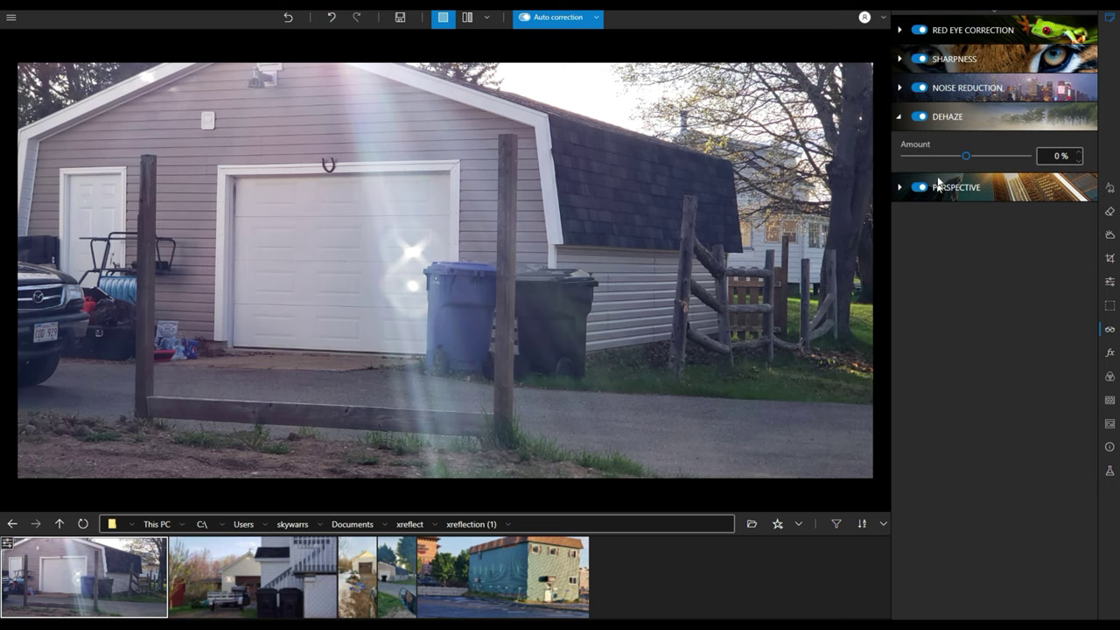
drag(966, 159, 978, 161)
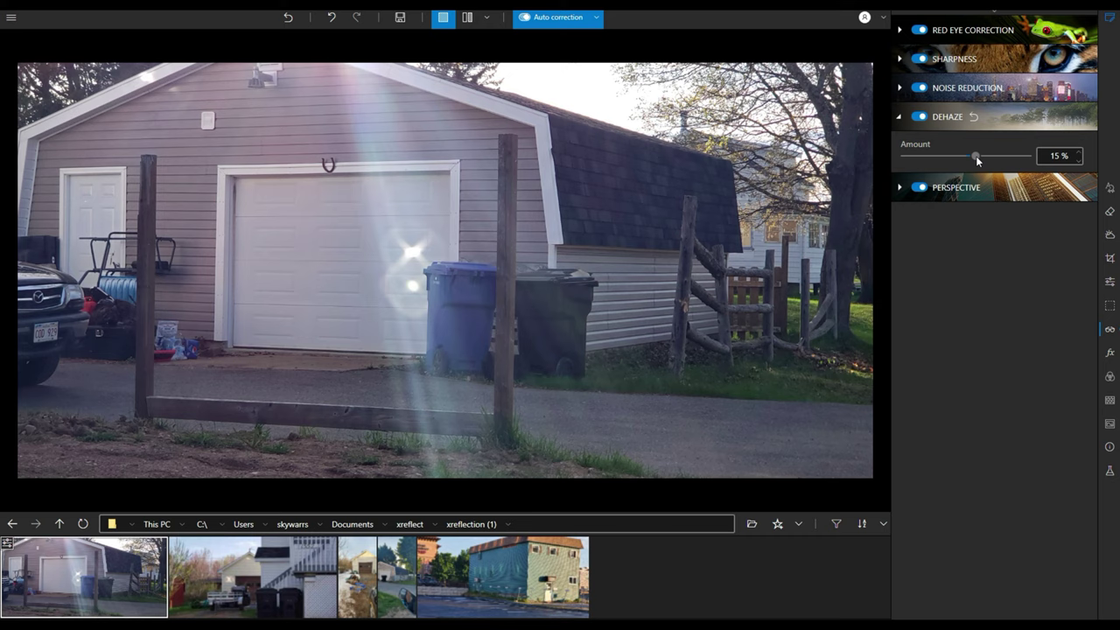
drag(979, 159, 999, 160)
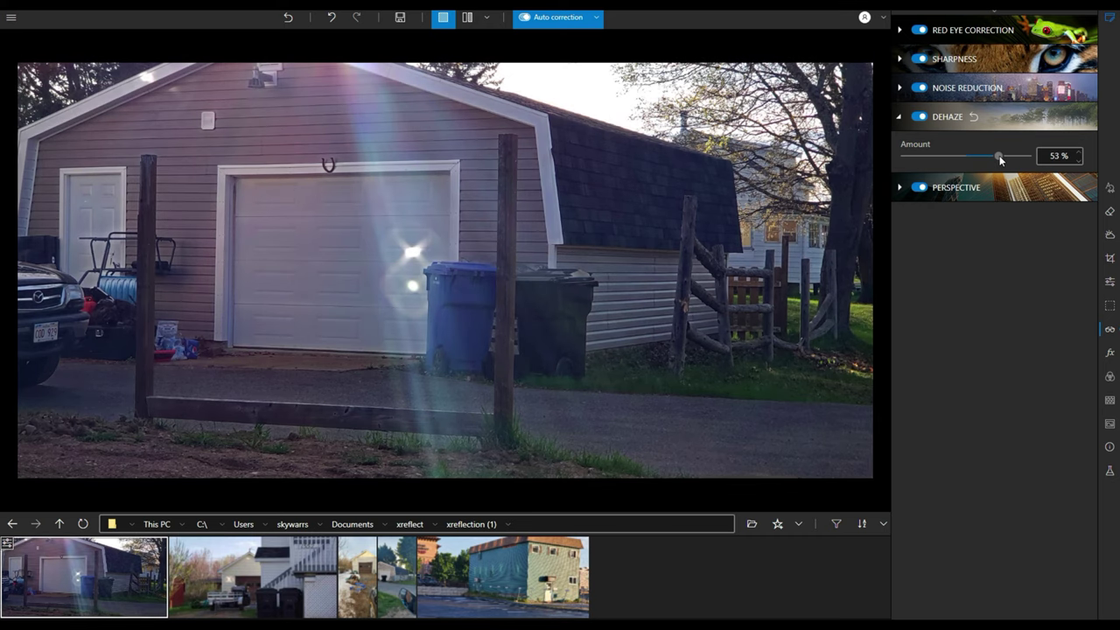
Step: Examine the two bright light reflections on the white garage door up close and in the whole photo
scroll(408, 365, up, 2)
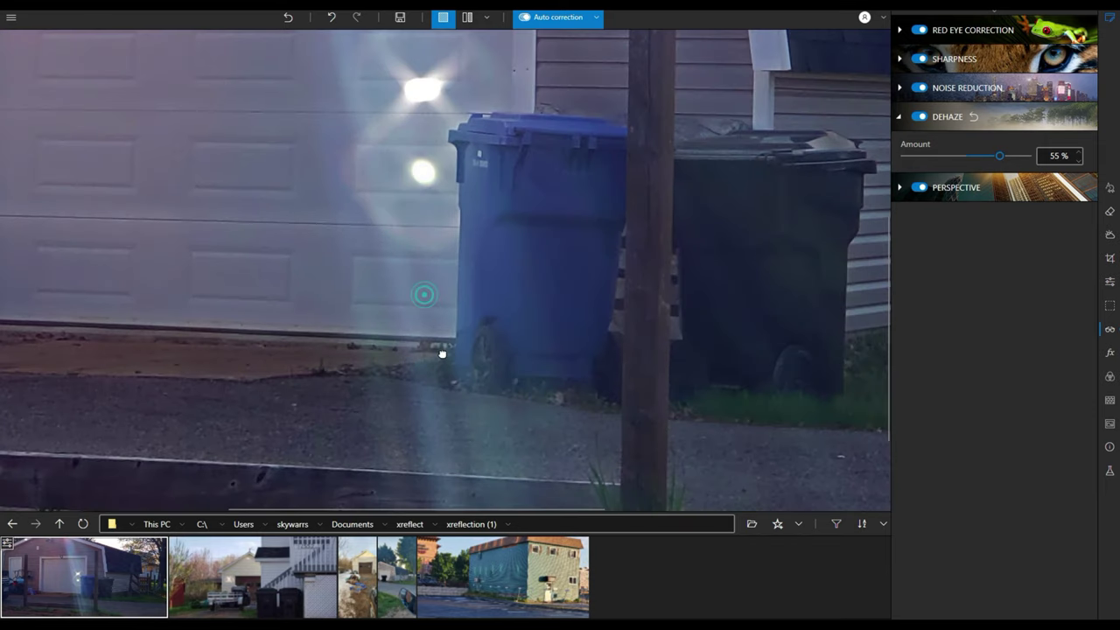
scroll(456, 383, up, 1)
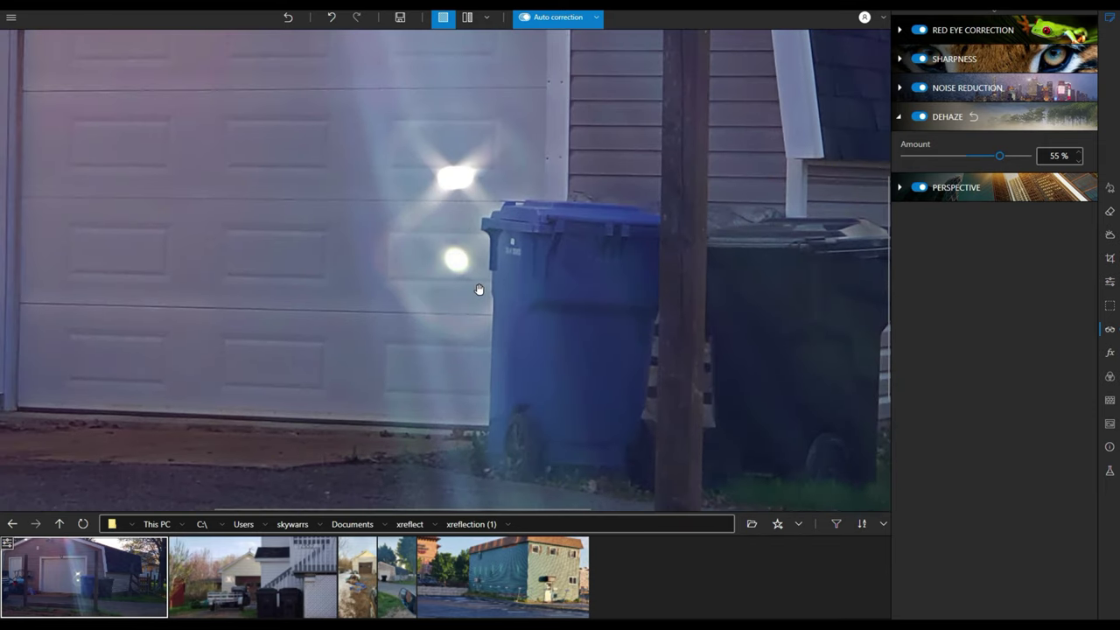
scroll(479, 289, up, 2)
scroll(480, 289, down, 3)
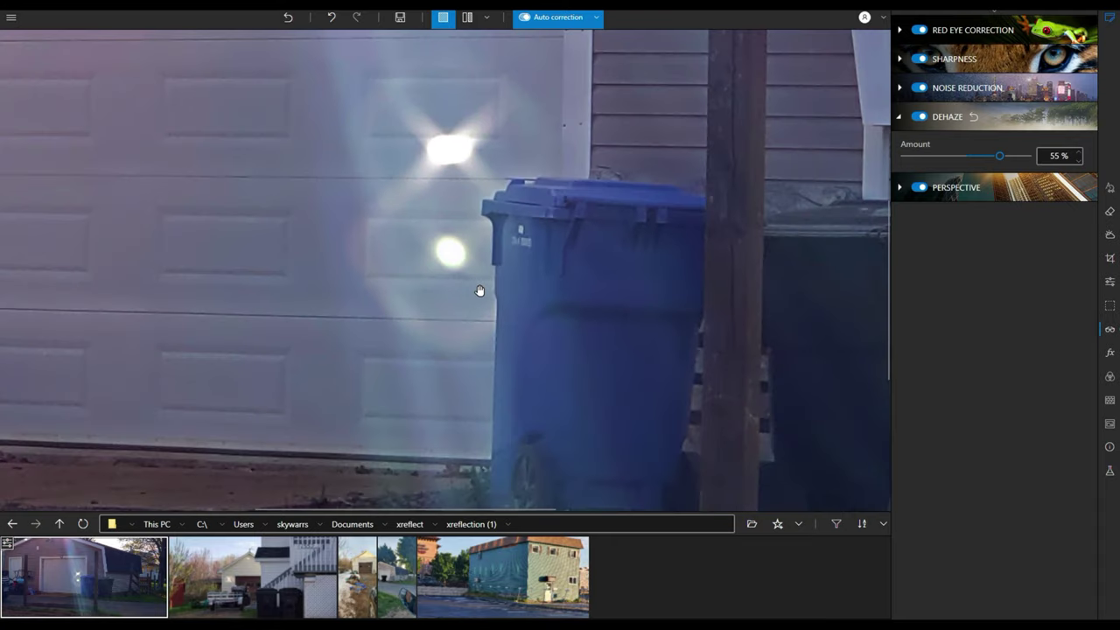
scroll(471, 302, down, 1)
scroll(471, 303, down, 1)
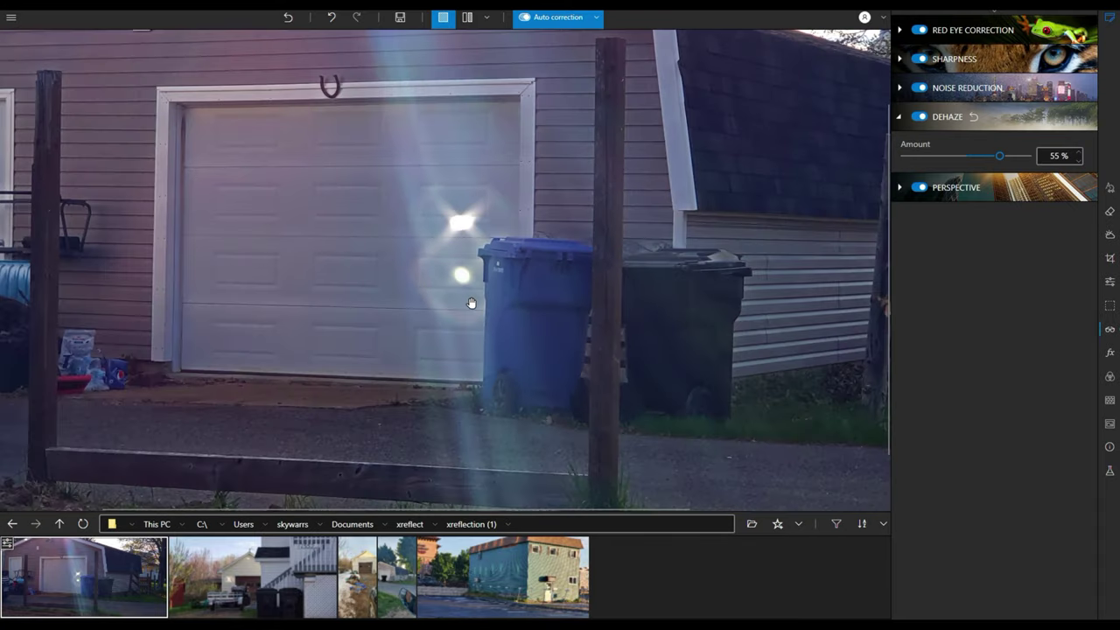
scroll(471, 303, down, 1)
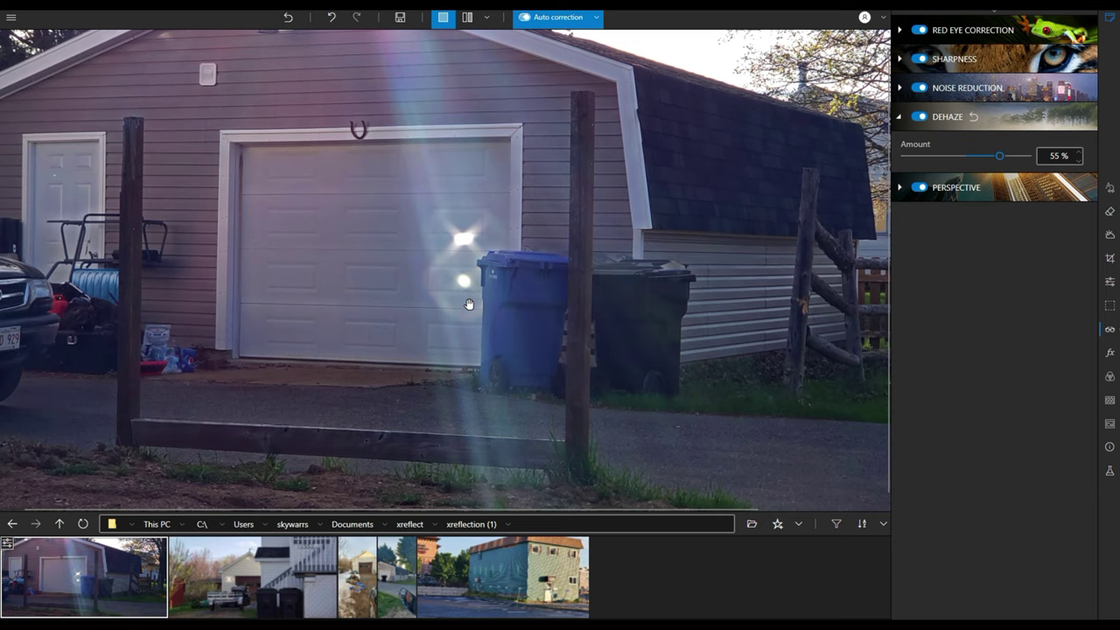
scroll(470, 304, down, 1)
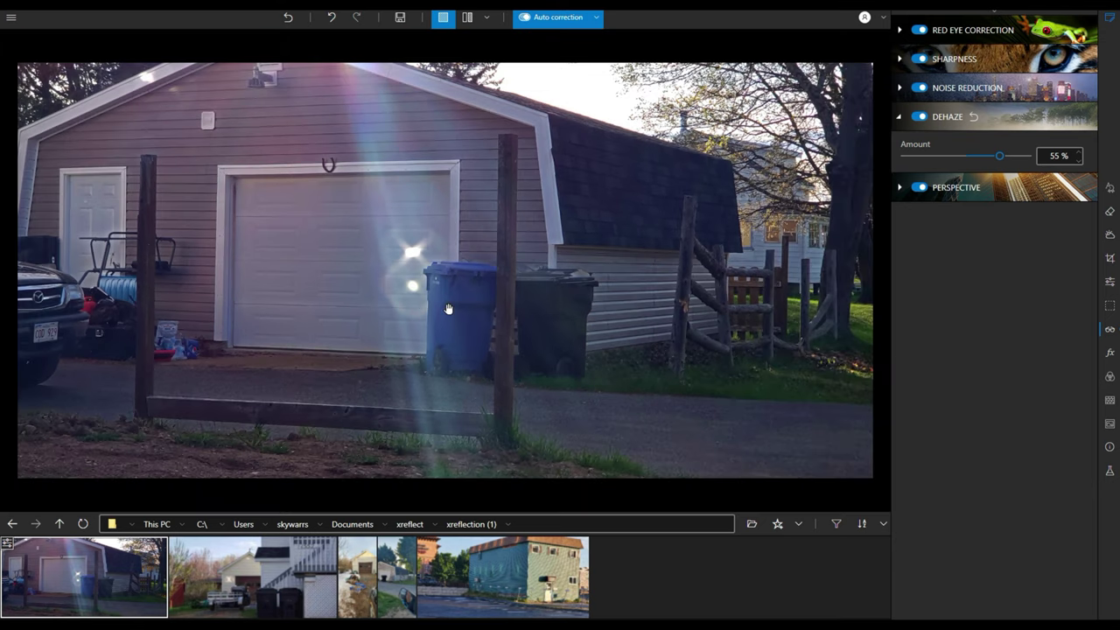
scroll(447, 321, up, 2)
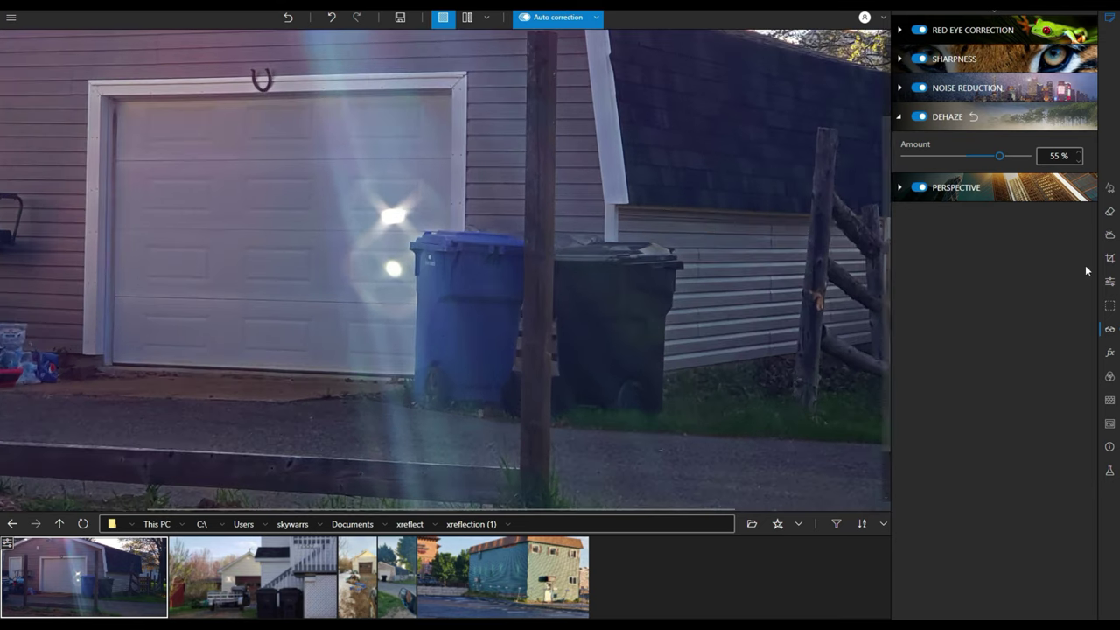
Step: Apply the Spring preset from the Environment group to the garage photo and set its Dehaze amount to 100%
click(1110, 474)
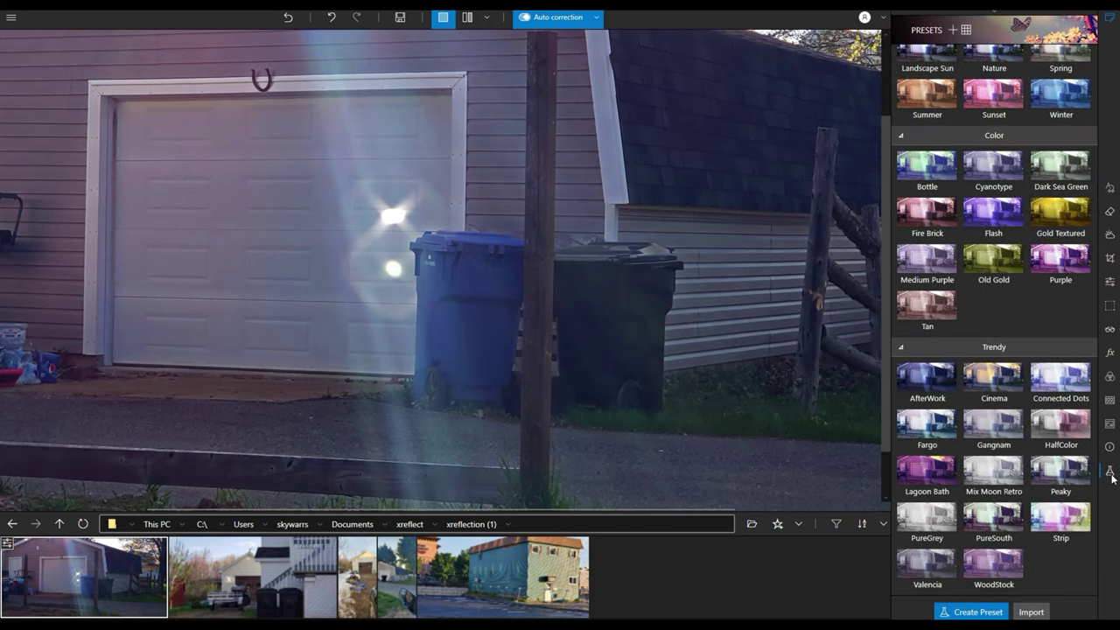
scroll(938, 210, up, 1)
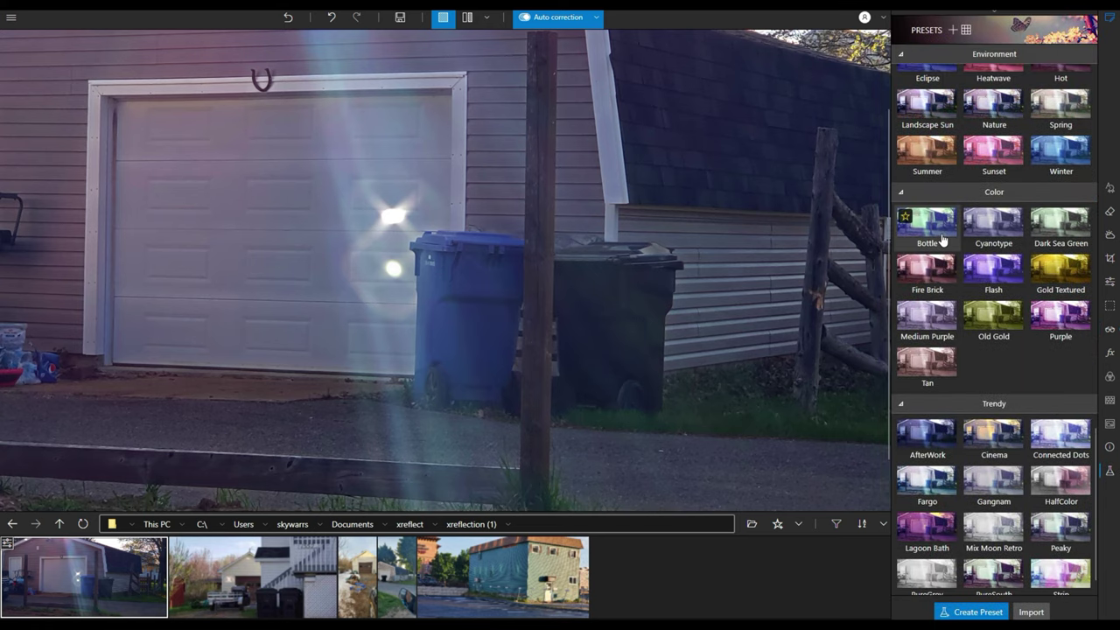
click(1067, 109)
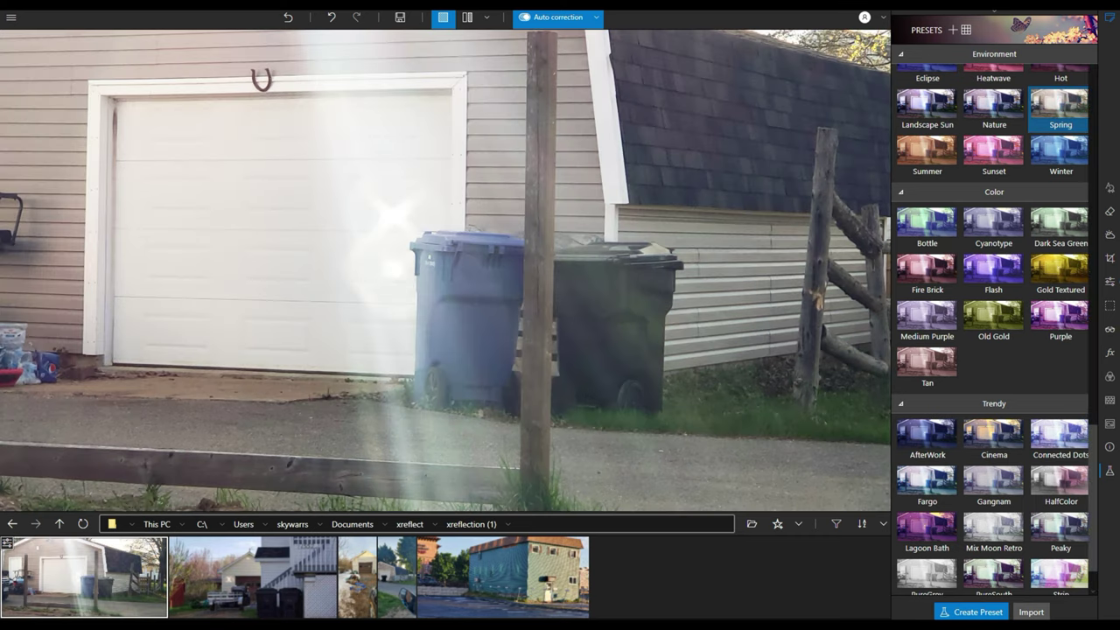
click(1110, 329)
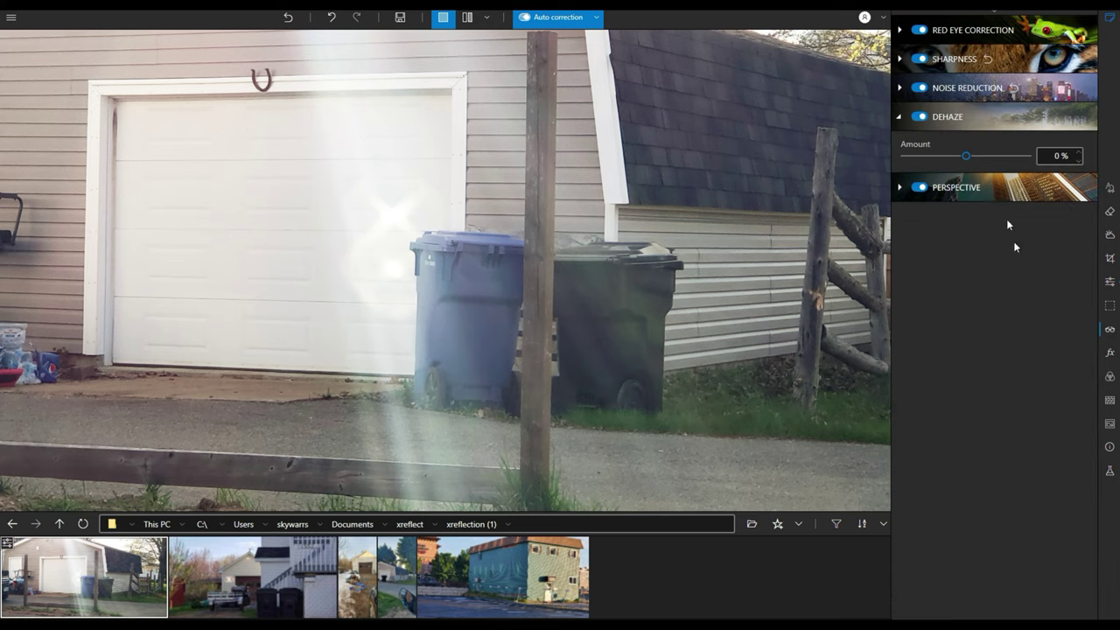
drag(967, 158, 1040, 157)
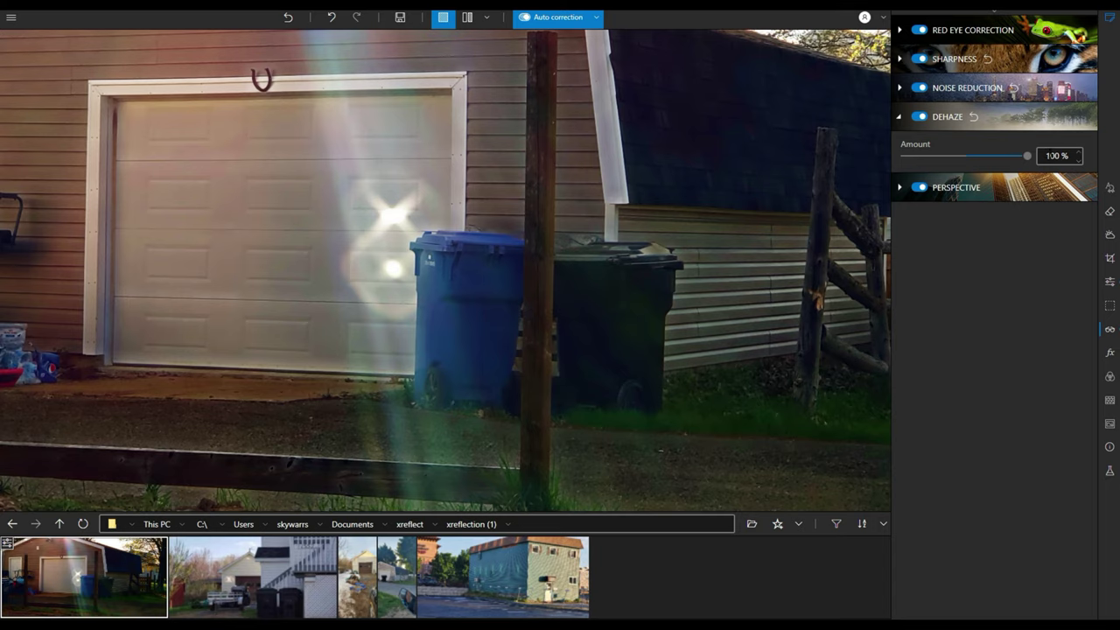
scroll(403, 267, up, 4)
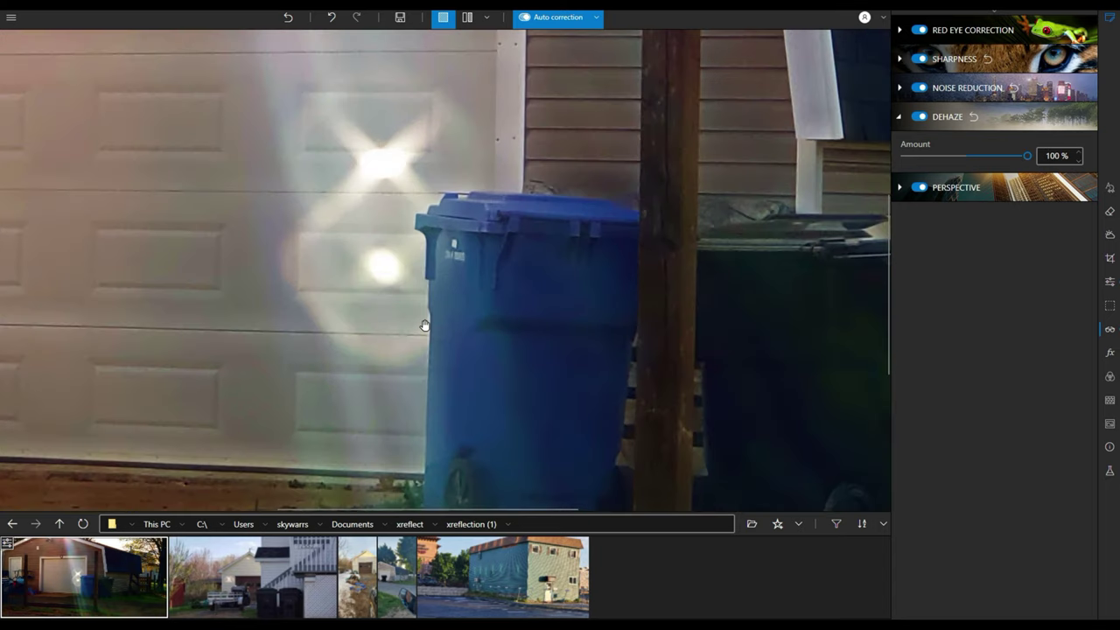
scroll(425, 326, down, 4)
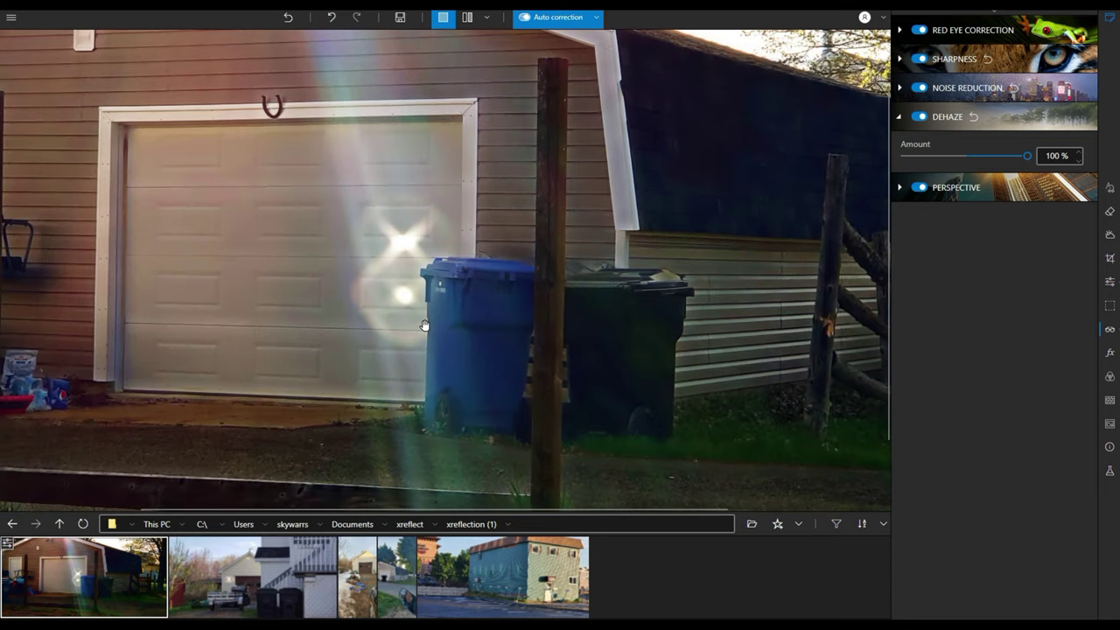
scroll(425, 326, down, 1)
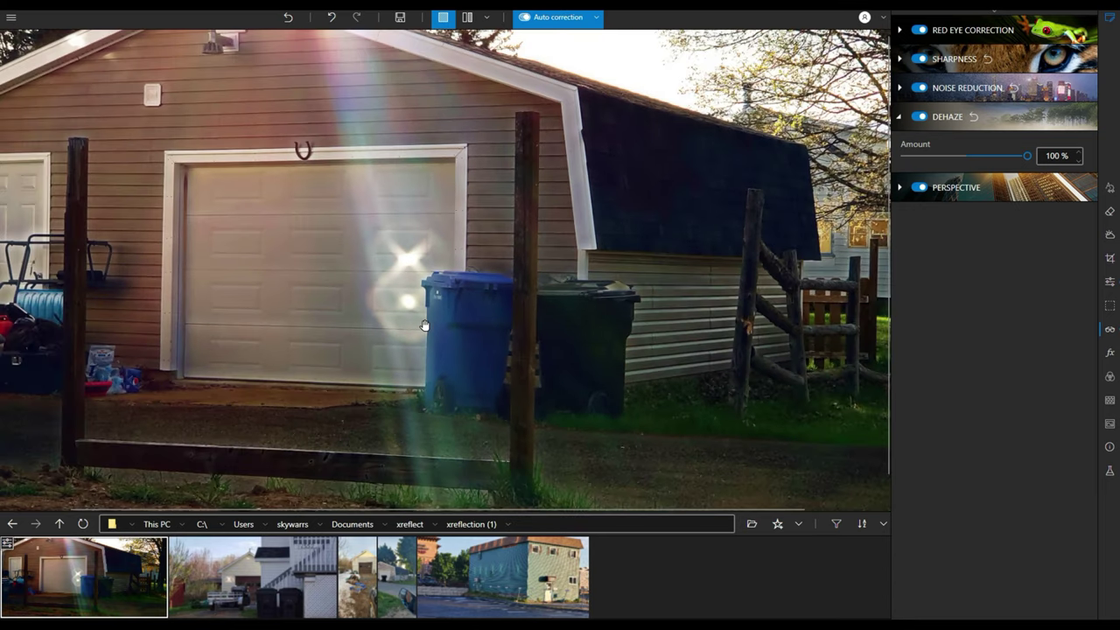
Step: Open the photo of the trailer beside the garage and set Dehaze to 97% with the wall reflection in close view
click(210, 591)
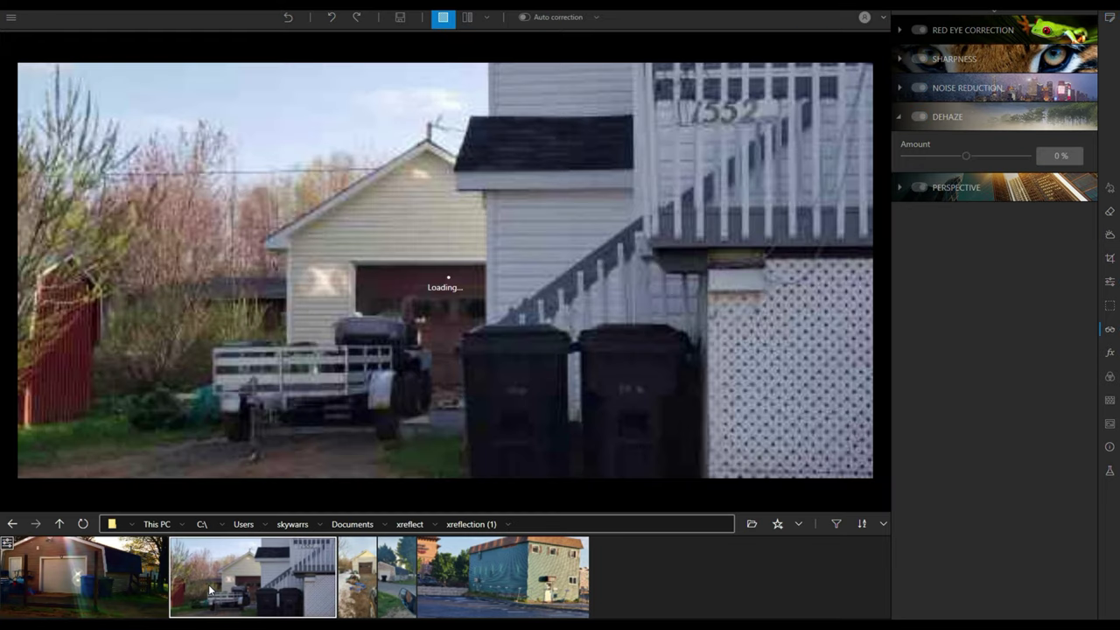
scroll(317, 314, up, 1)
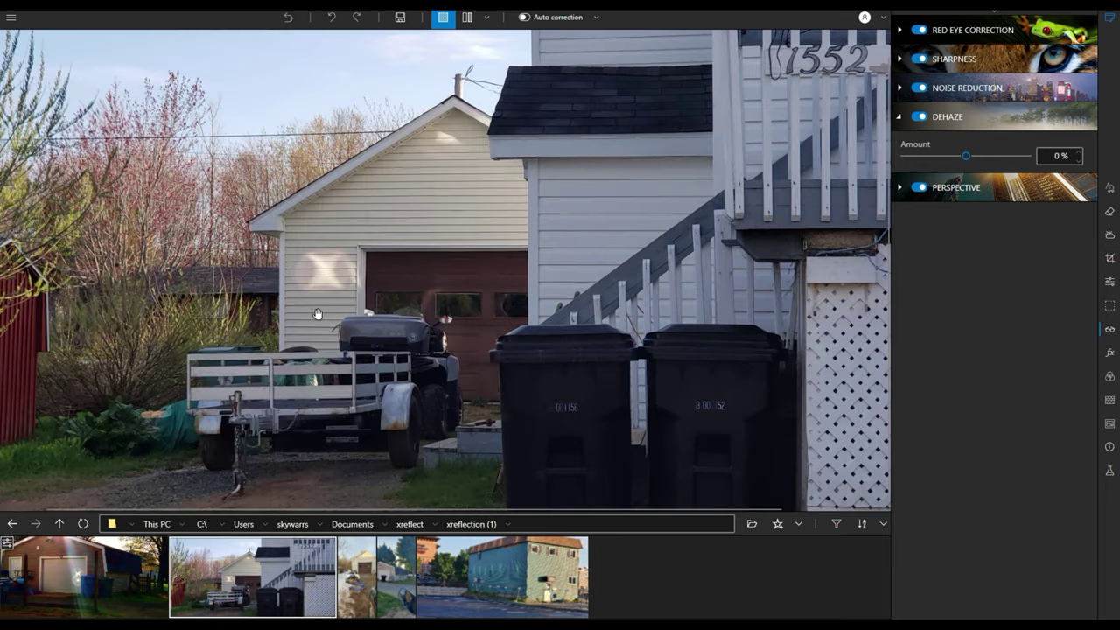
scroll(318, 314, up, 2)
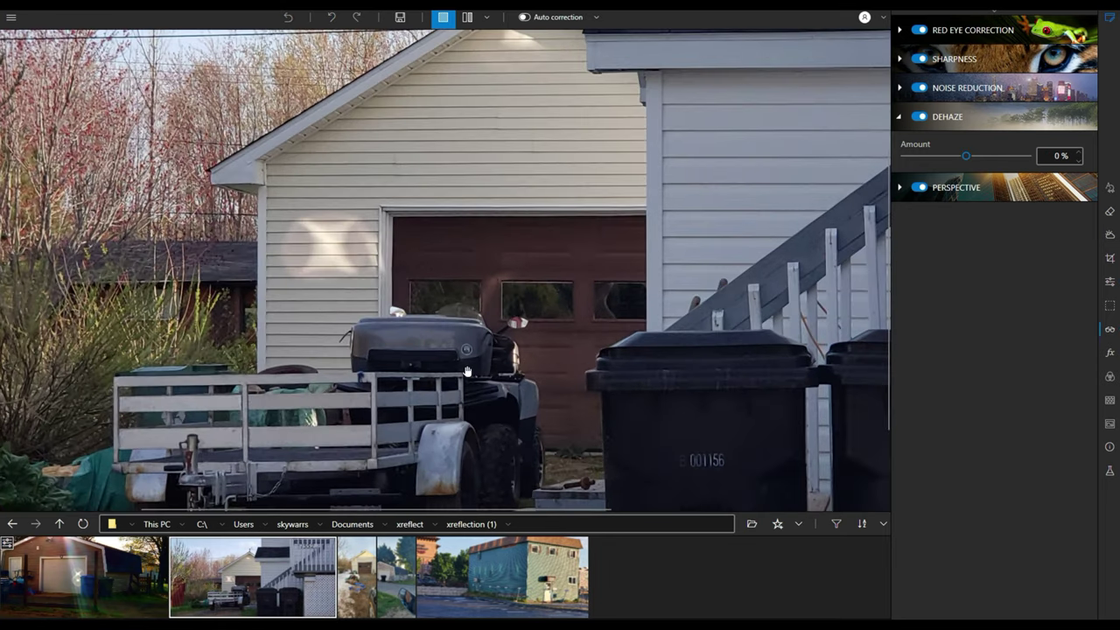
drag(966, 156, 1014, 158)
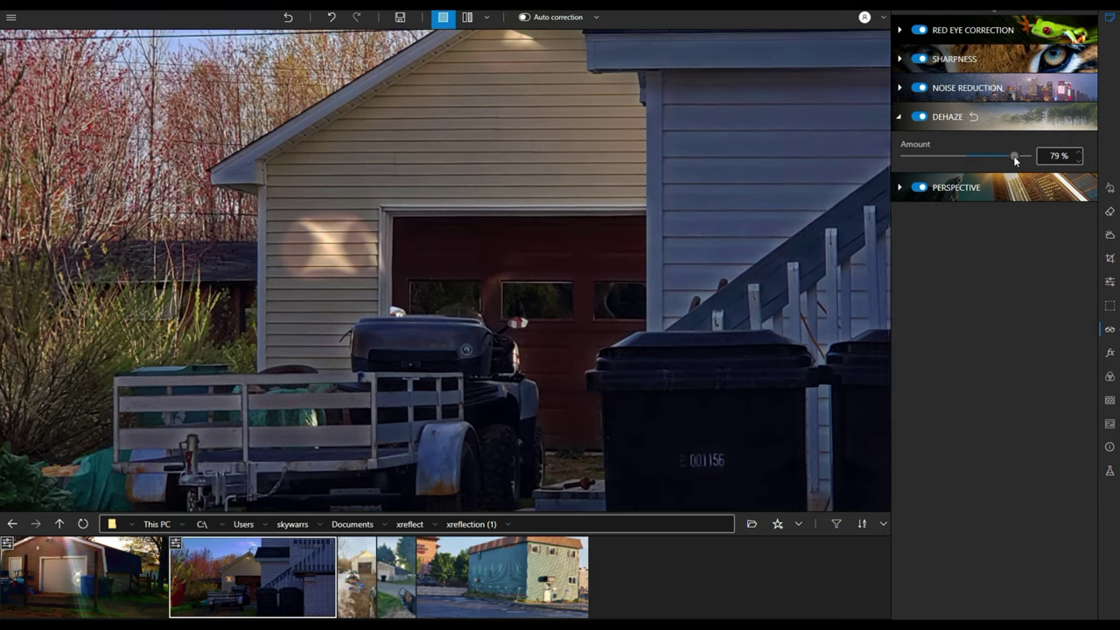
drag(1017, 156, 1025, 156)
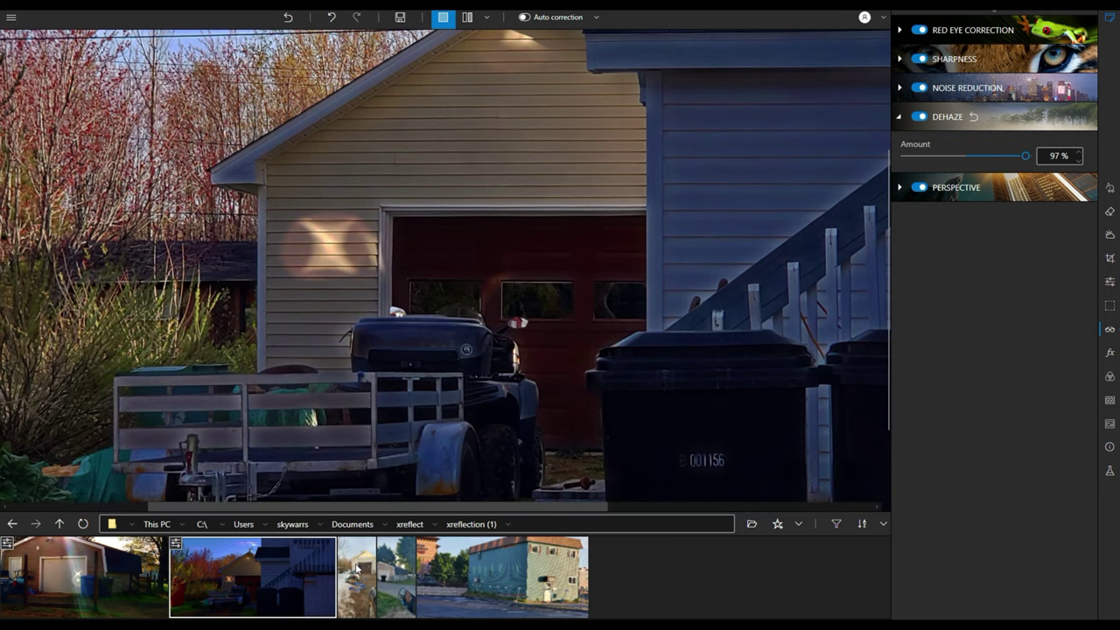
Step: Open the photo of the garage with the snowy driveway, set Dehaze to 100% and inspect the light on its siding
mouse_move(356, 570)
click(354, 569)
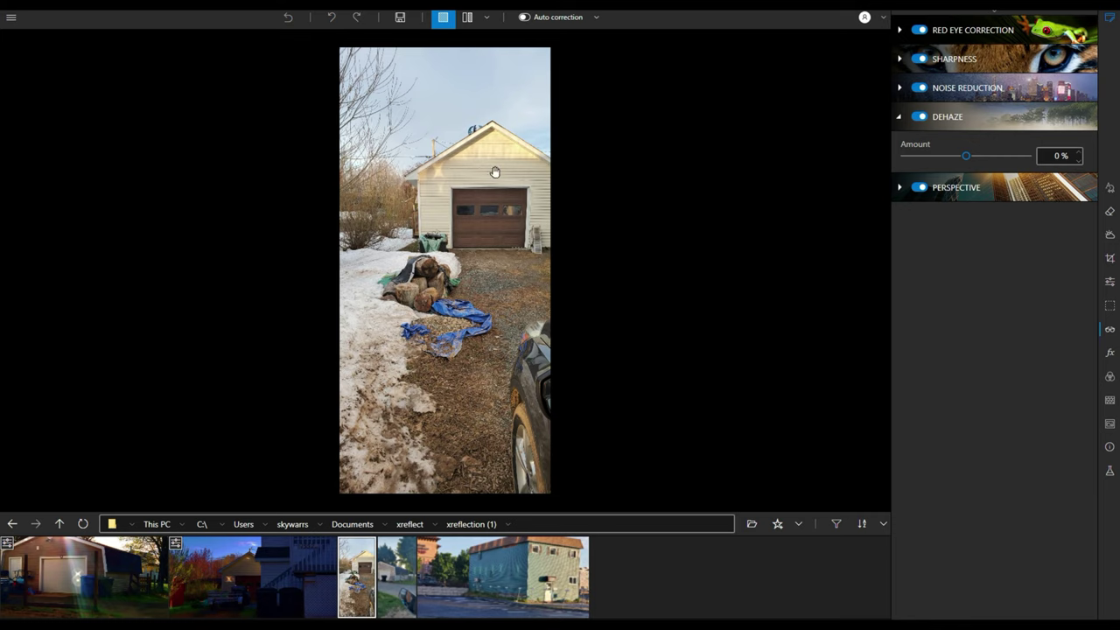
drag(966, 157, 985, 164)
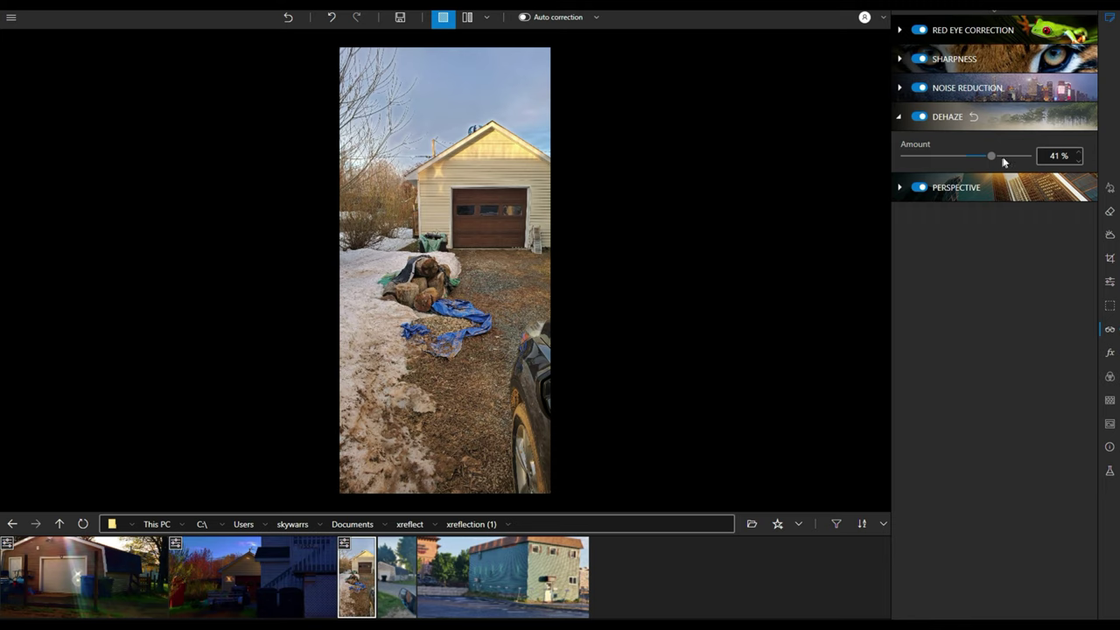
drag(1019, 154, 1036, 147)
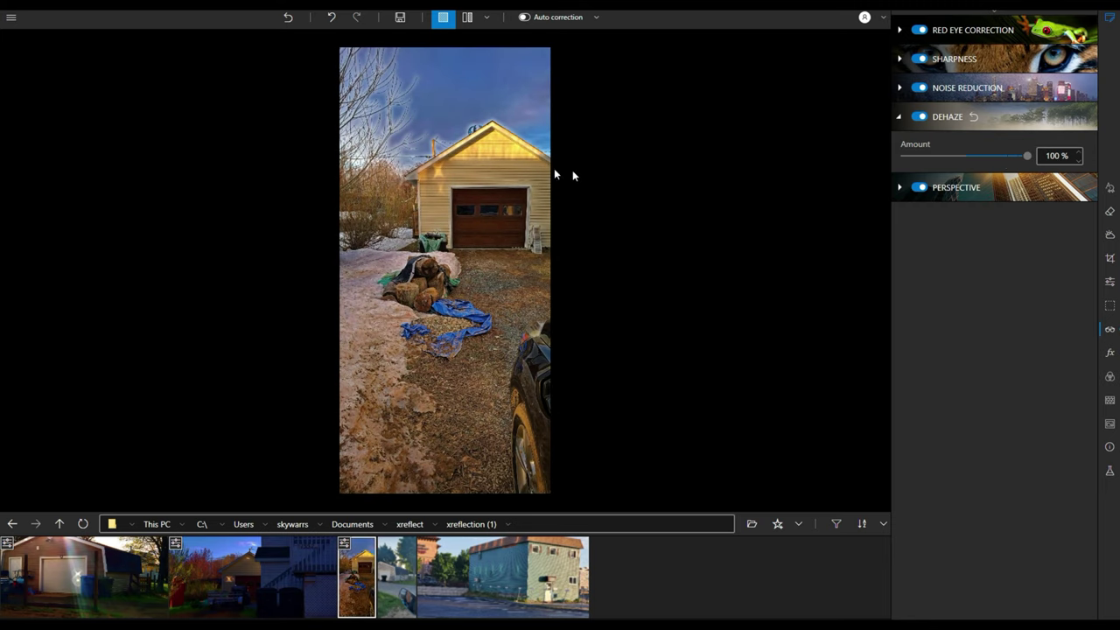
click(490, 172)
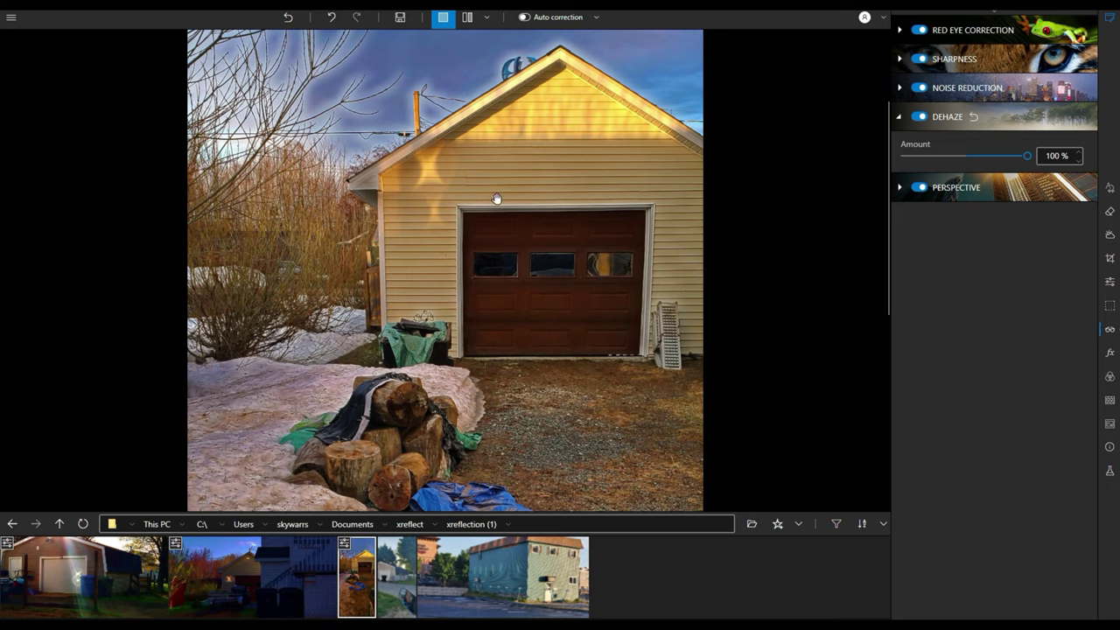
scroll(451, 214, up, 2)
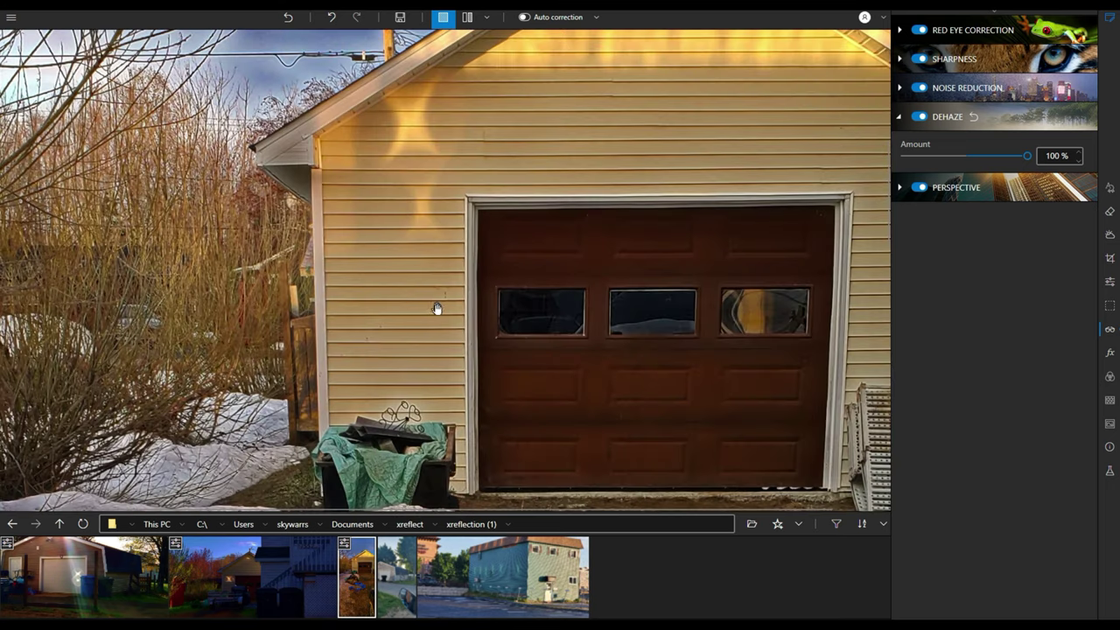
click(438, 310)
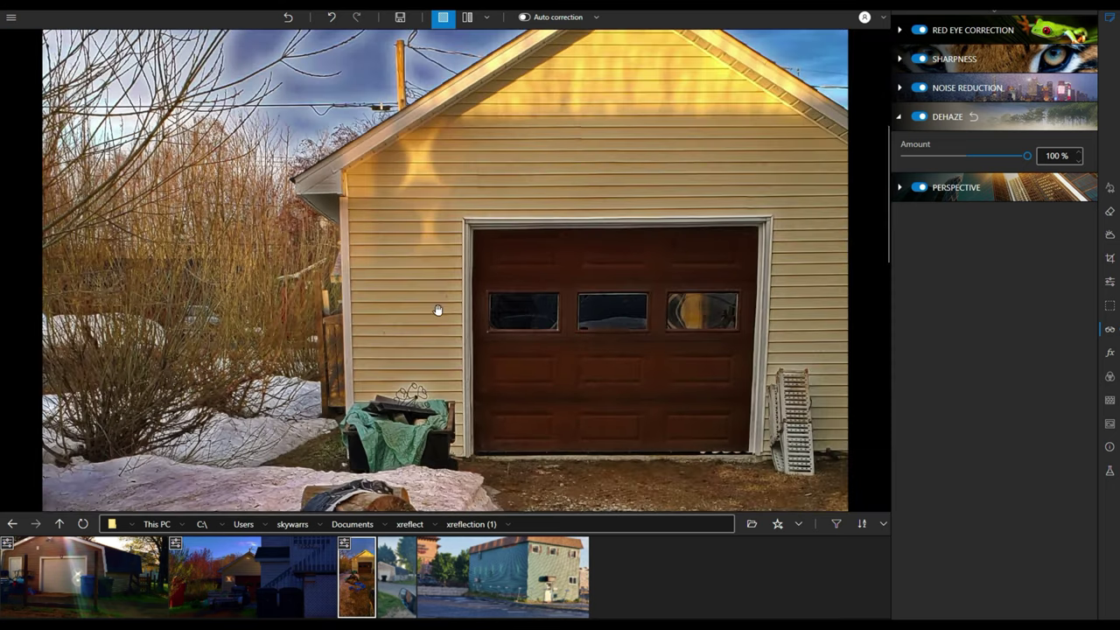
scroll(438, 309, down, 1)
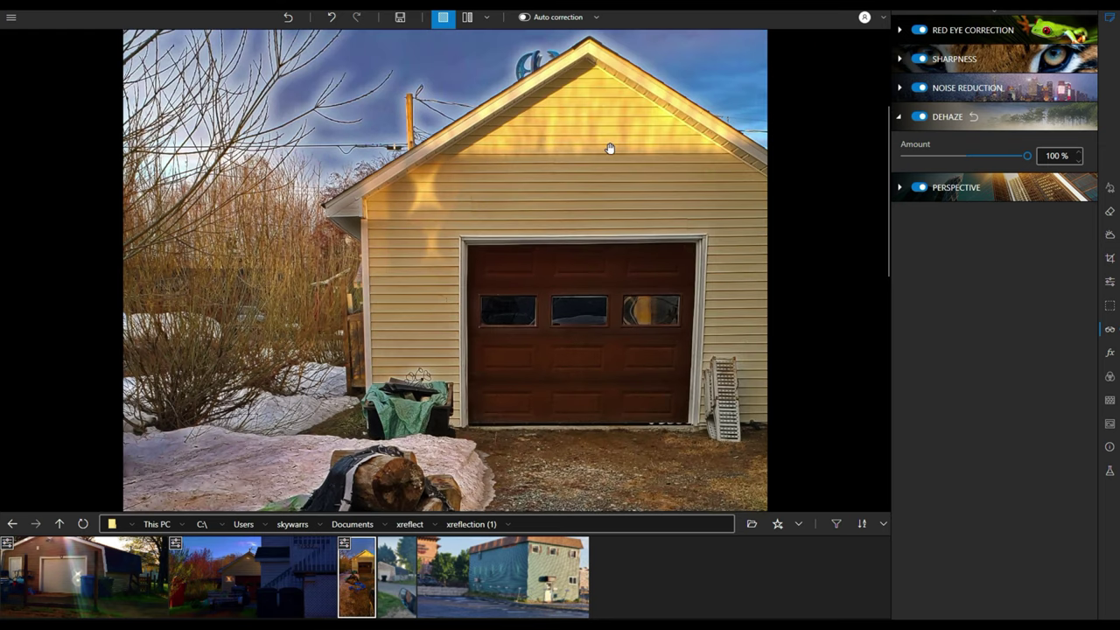
scroll(487, 210, down, 1)
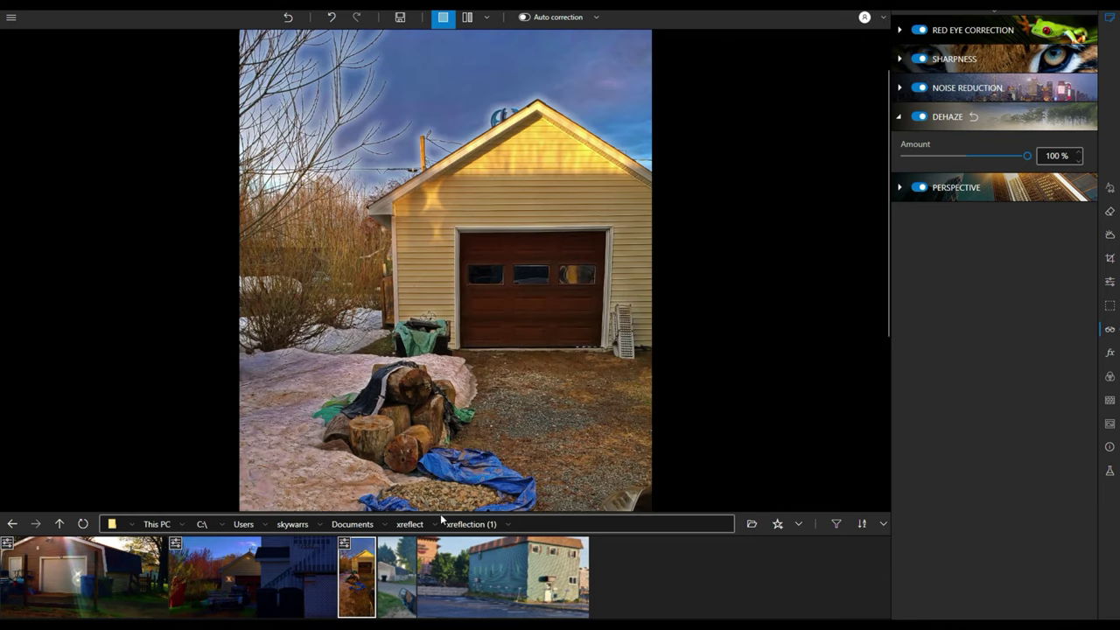
Step: Open the garage photo with the vehicle mirror, set Dehaze to 76% and view the wall reflection up close
click(403, 571)
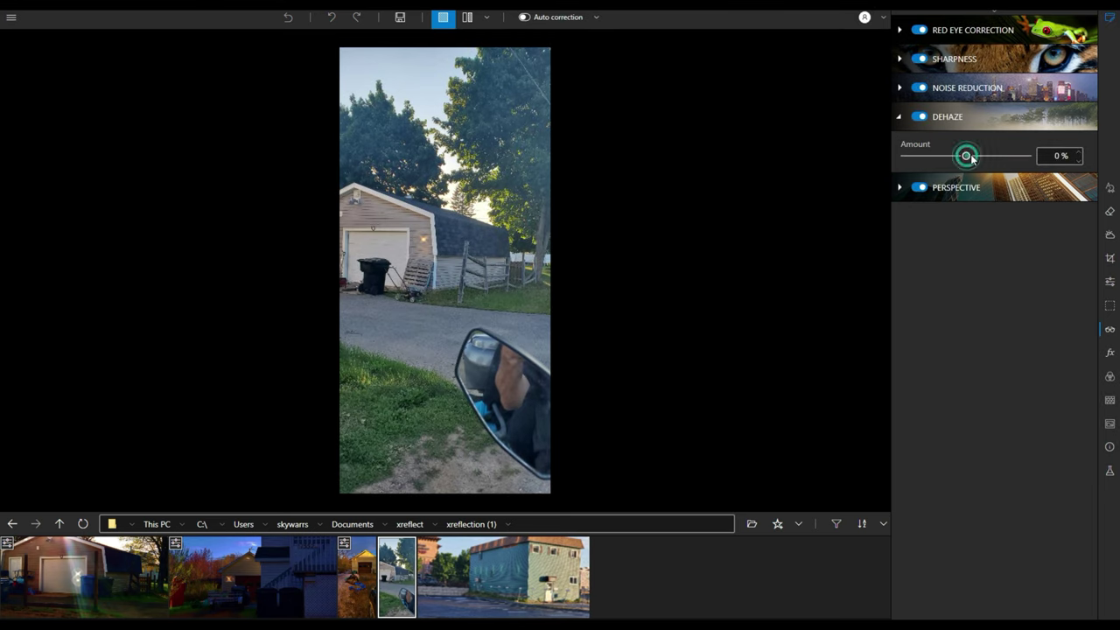
drag(1002, 153, 1014, 158)
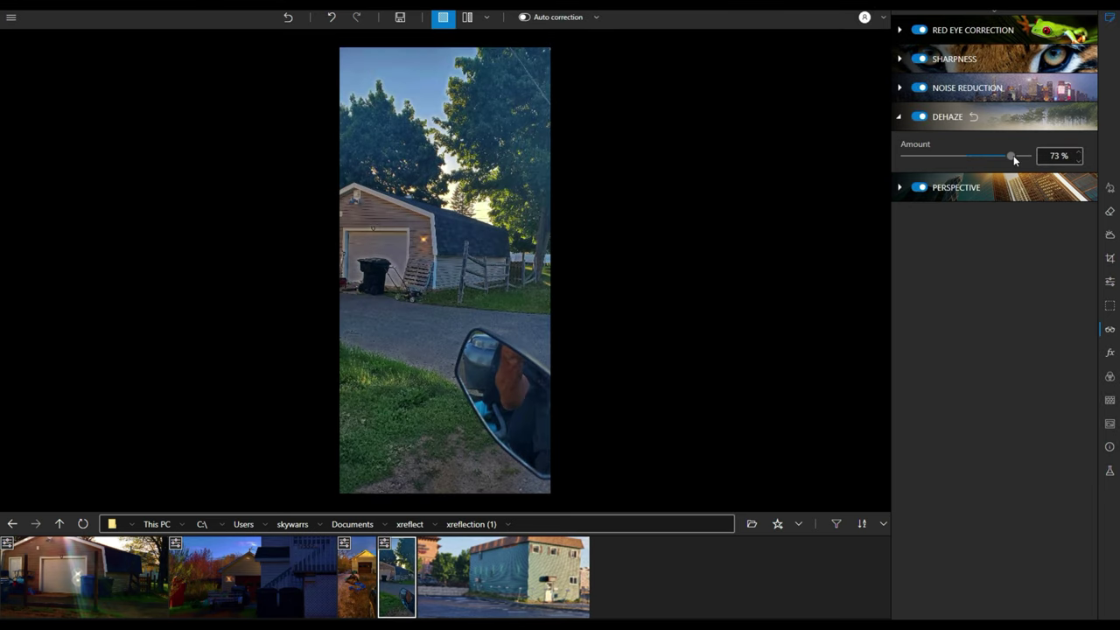
scroll(385, 250, up, 3)
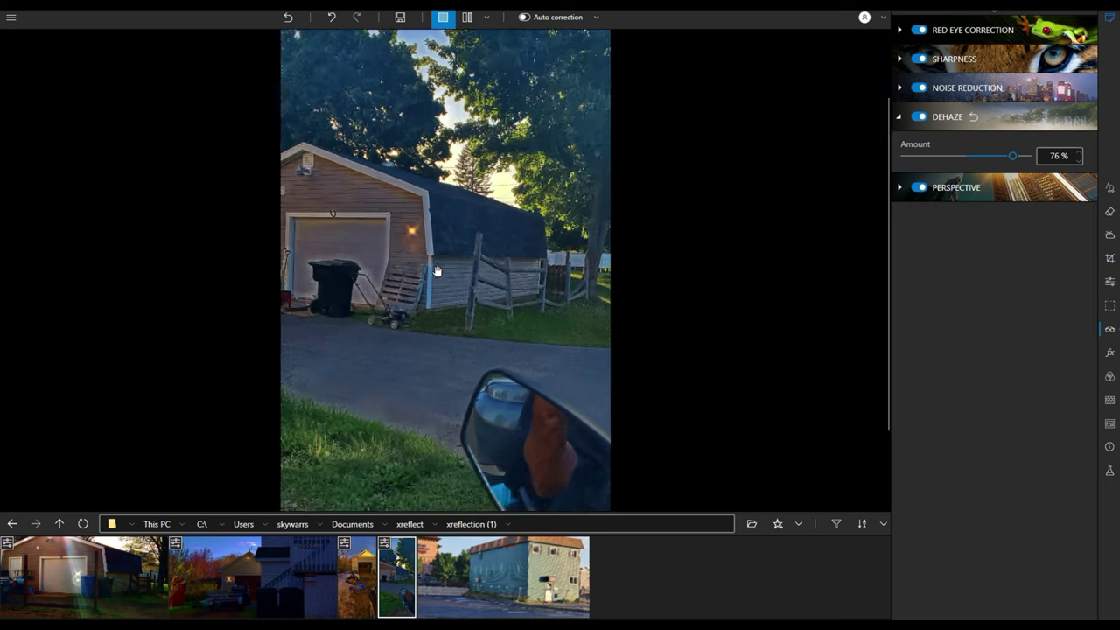
scroll(374, 246, up, 5)
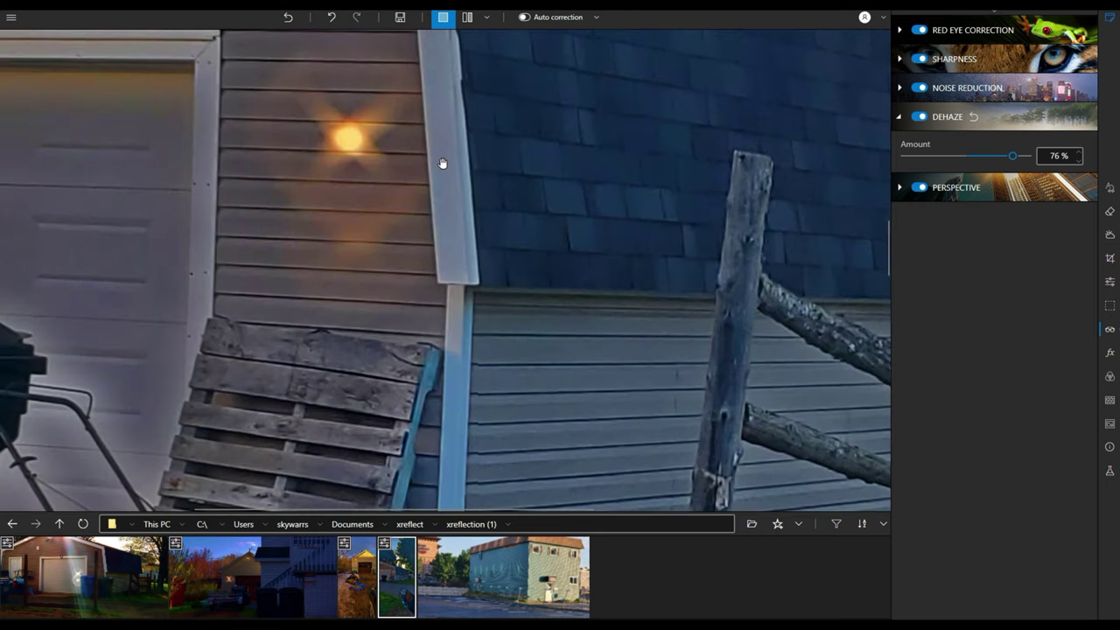
scroll(442, 163, up, 2)
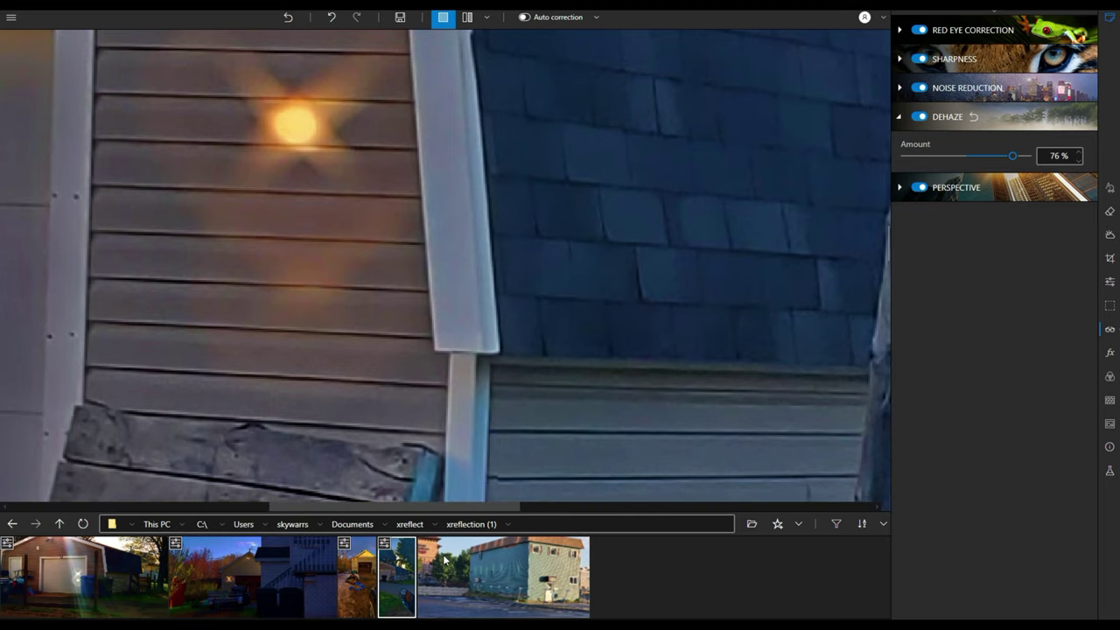
Step: Open the photo of the green building, set Dehaze to 100% and view its roof and side wall up close
key(Right)
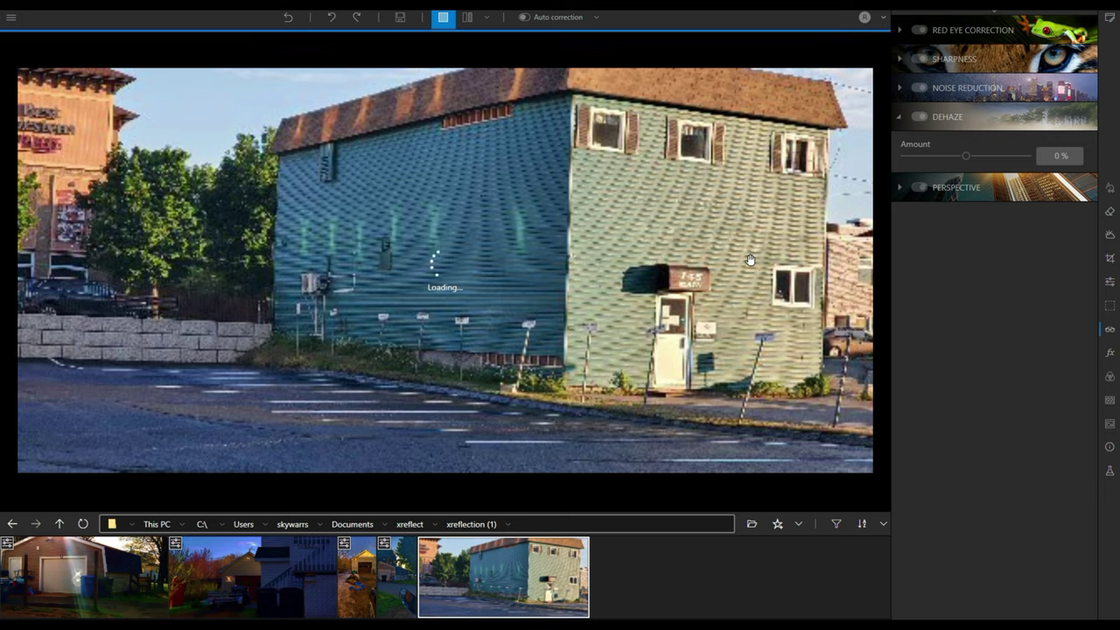
click(972, 159)
drag(973, 160, 1031, 151)
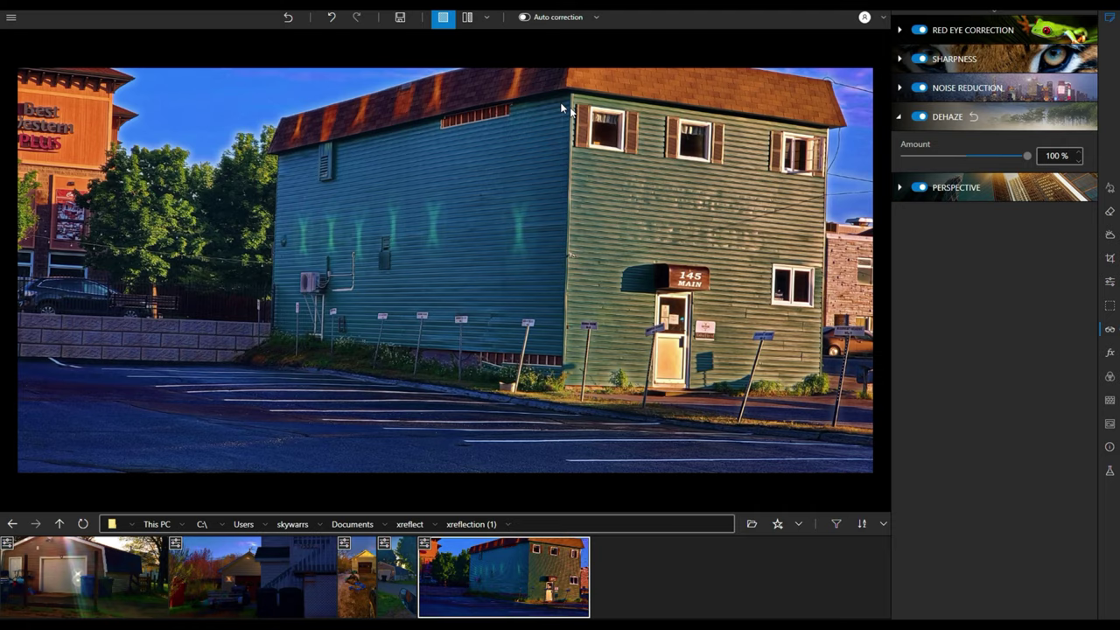
scroll(531, 81, up, 5)
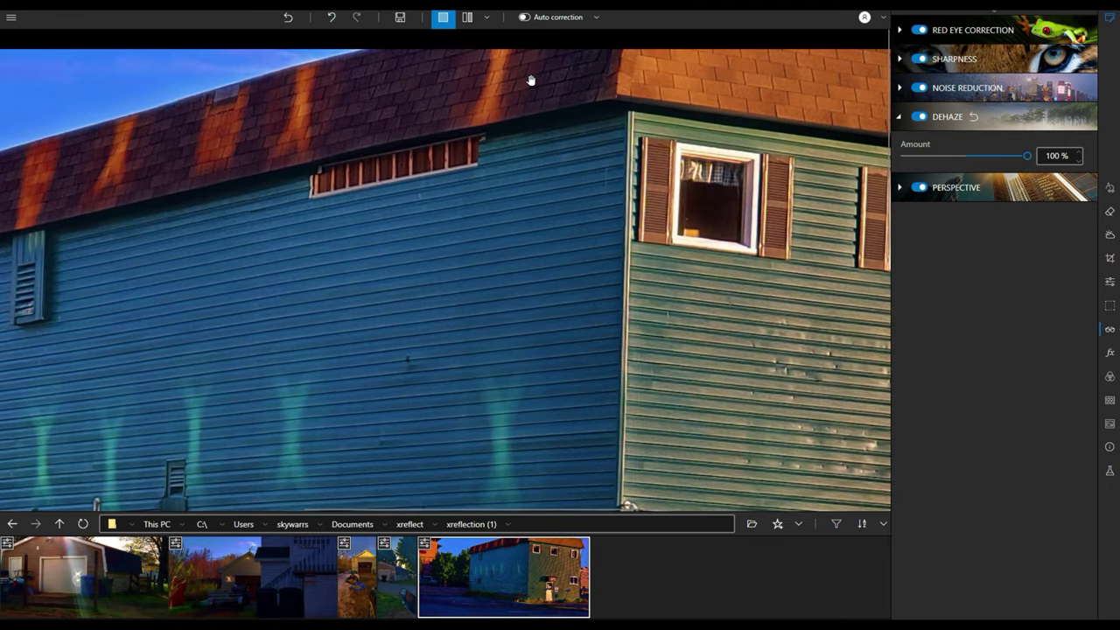
scroll(531, 81, down, 1)
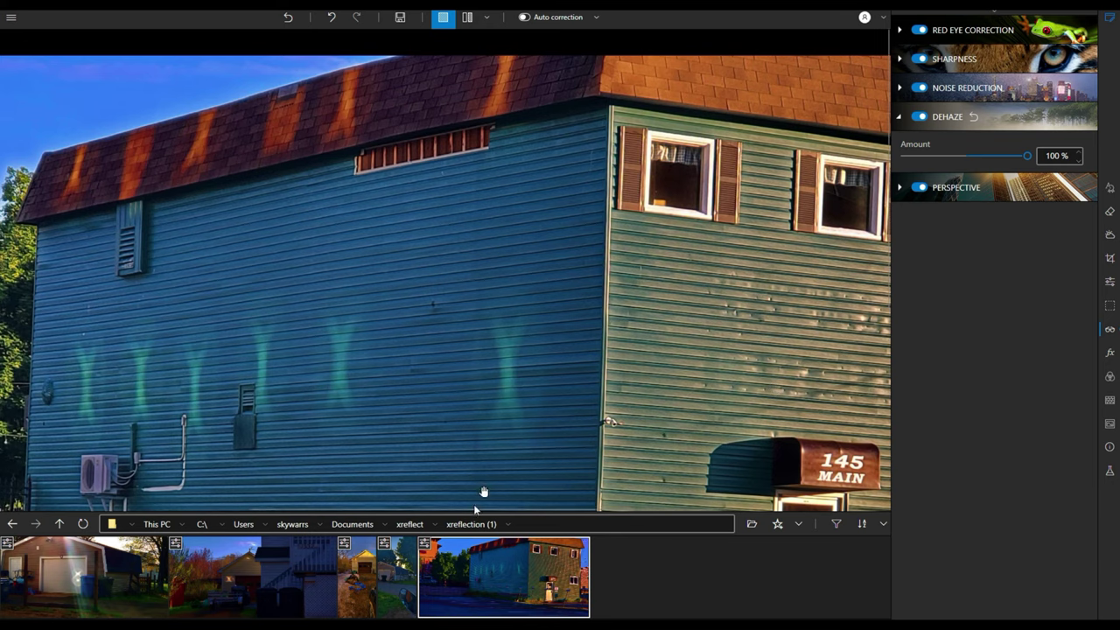
Step: Review the four edited garage photos in turn, examining the light reflections on their doors and siding up close
click(73, 600)
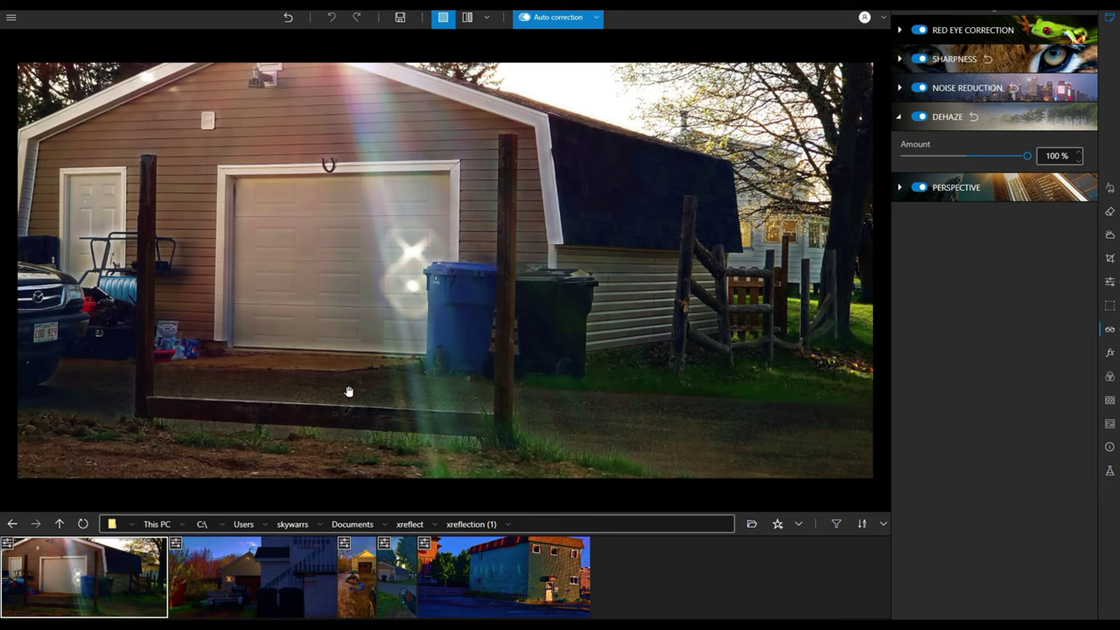
scroll(406, 326, up, 3)
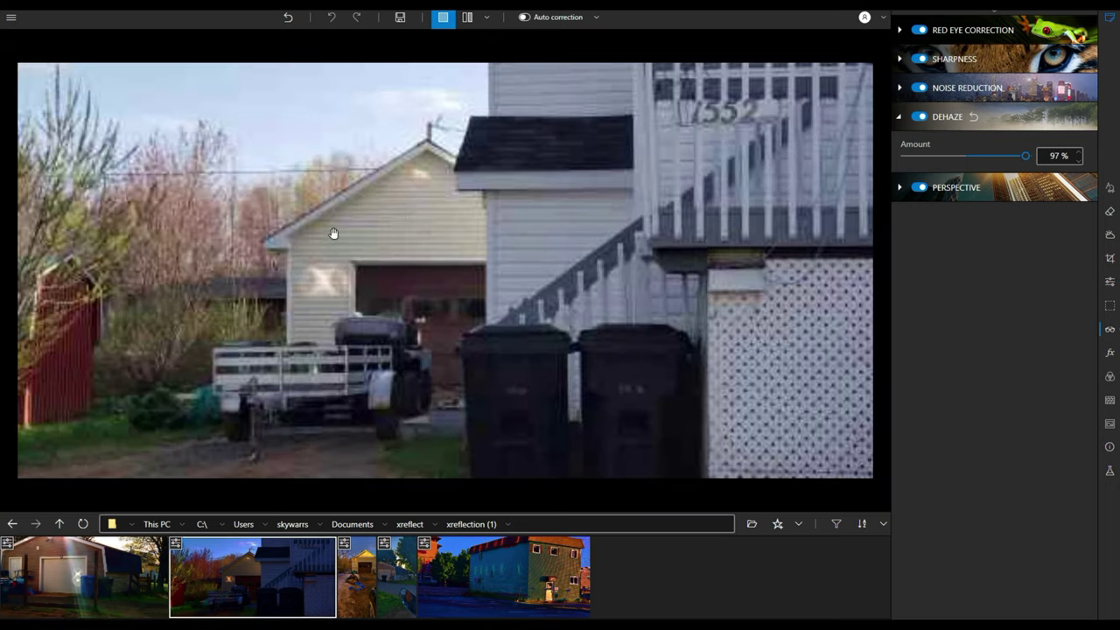
scroll(313, 308, up, 2)
scroll(326, 304, up, 5)
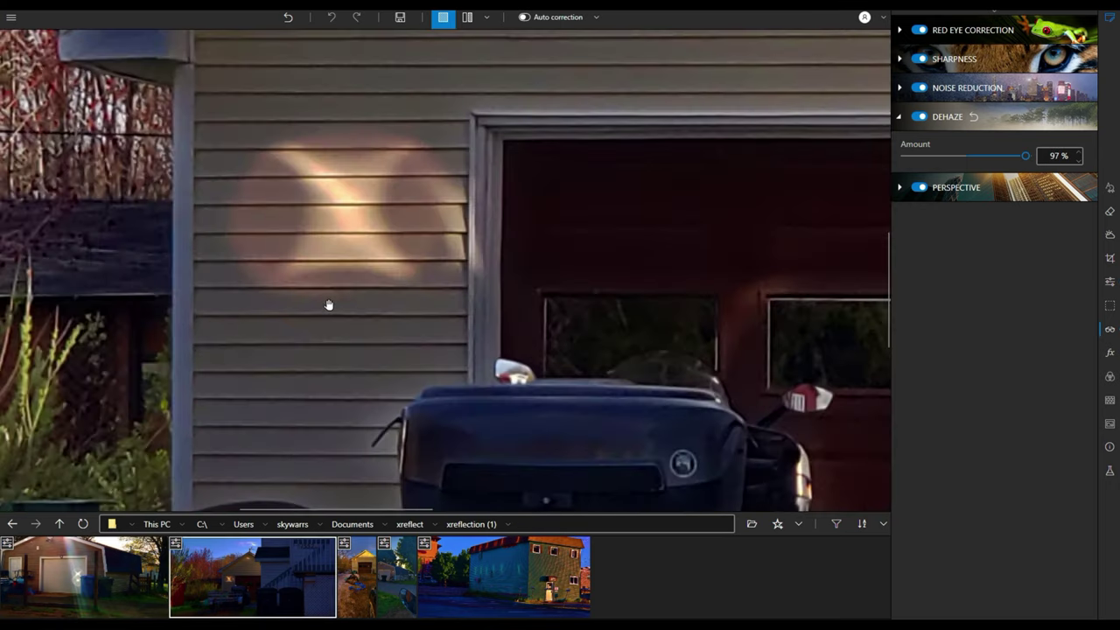
scroll(328, 304, down, 3)
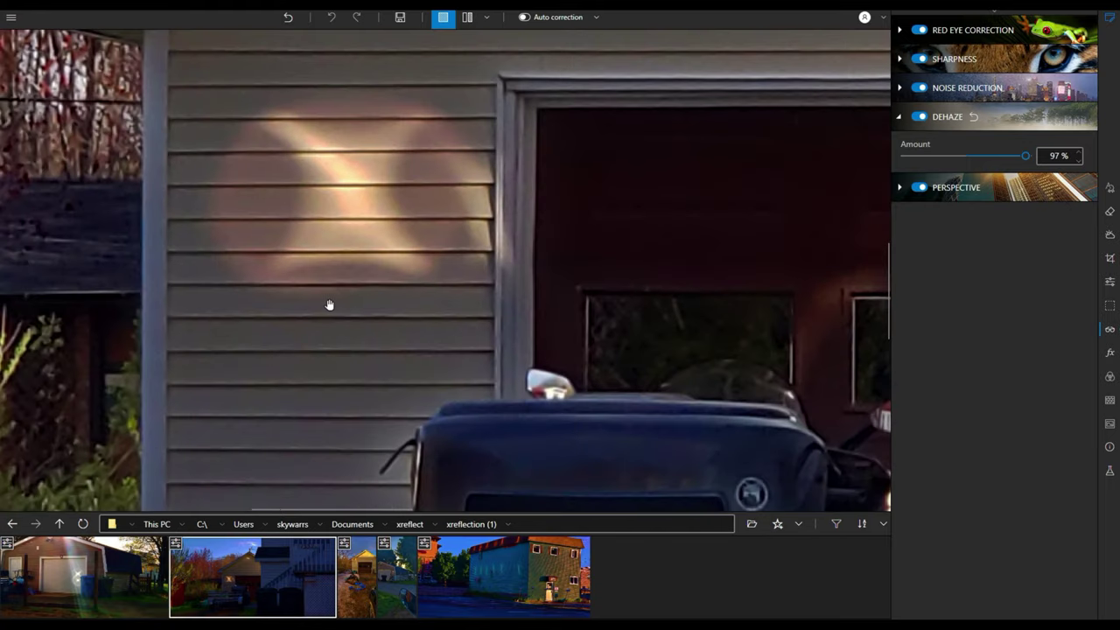
click(363, 564)
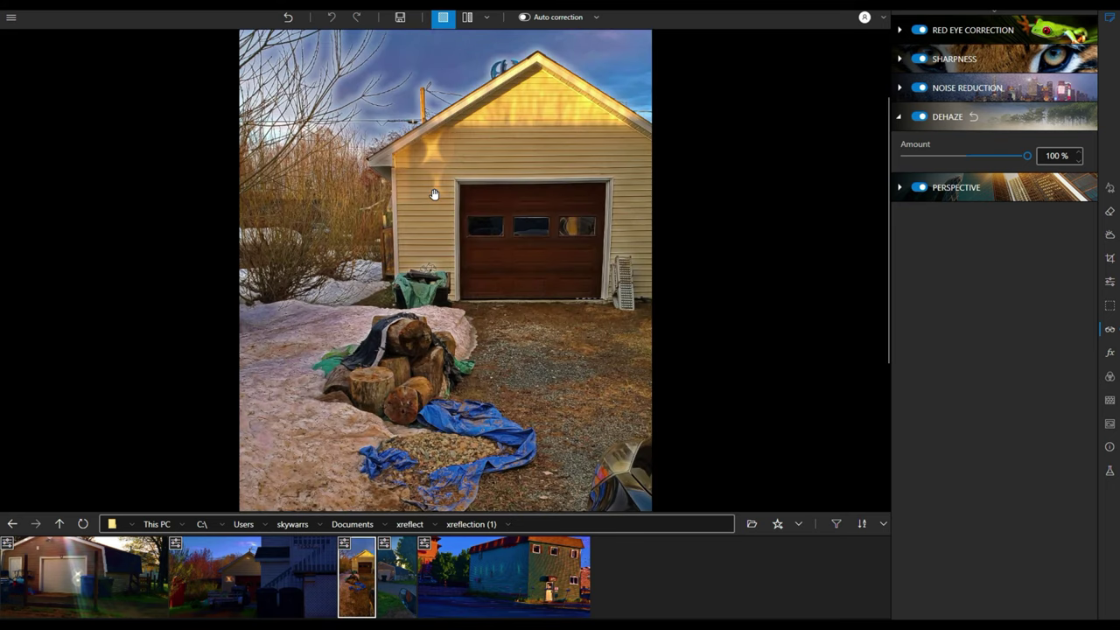
click(434, 195)
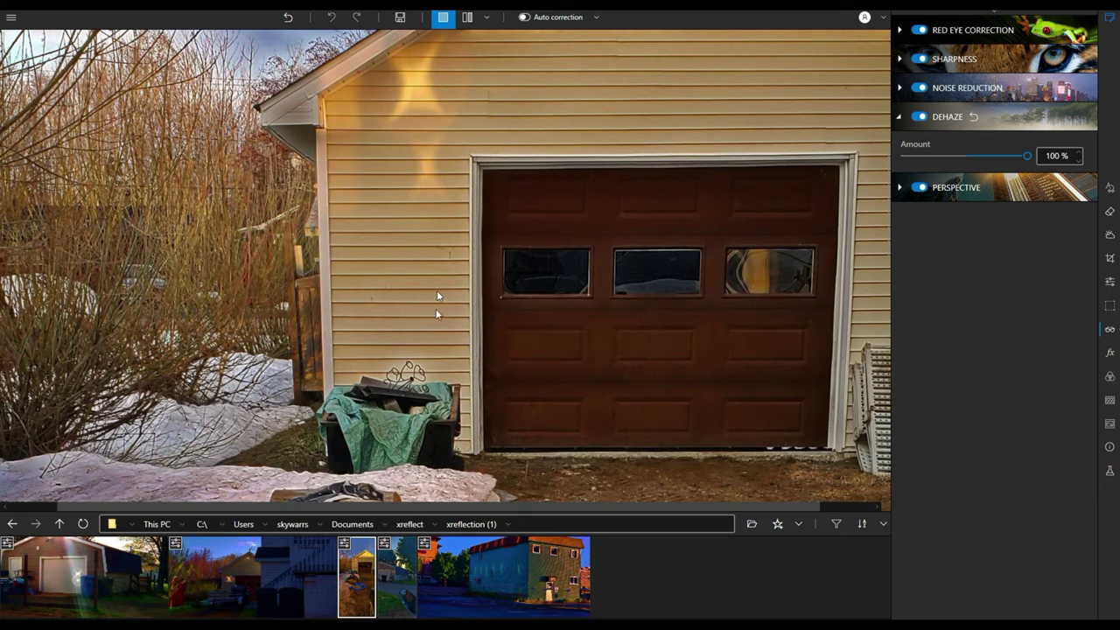
key(Right)
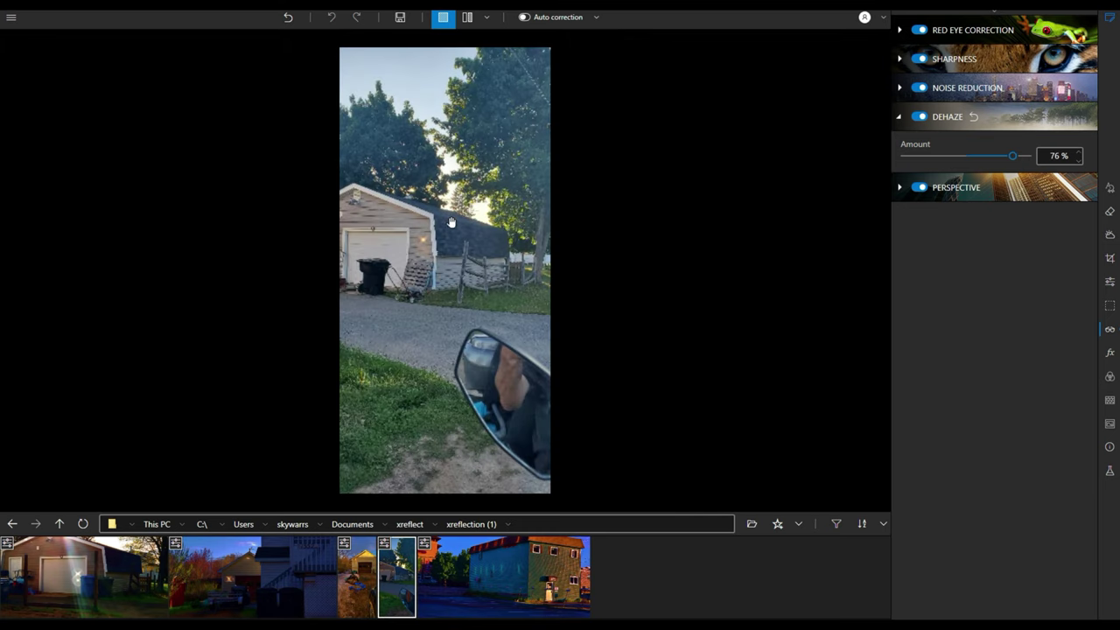
scroll(418, 252, up, 5)
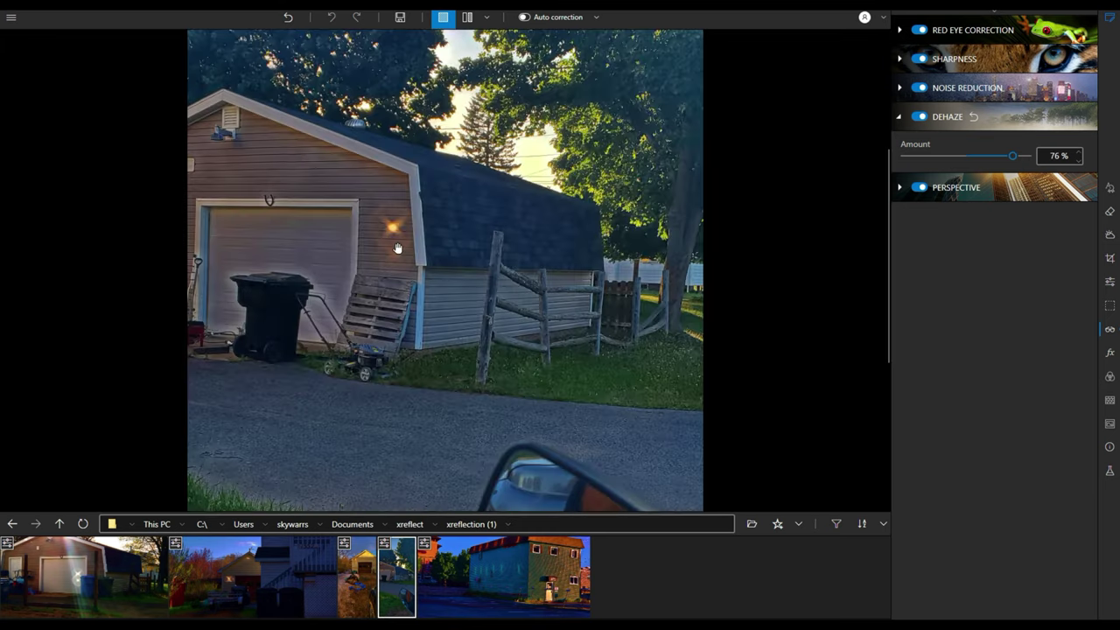
scroll(396, 249, up, 3)
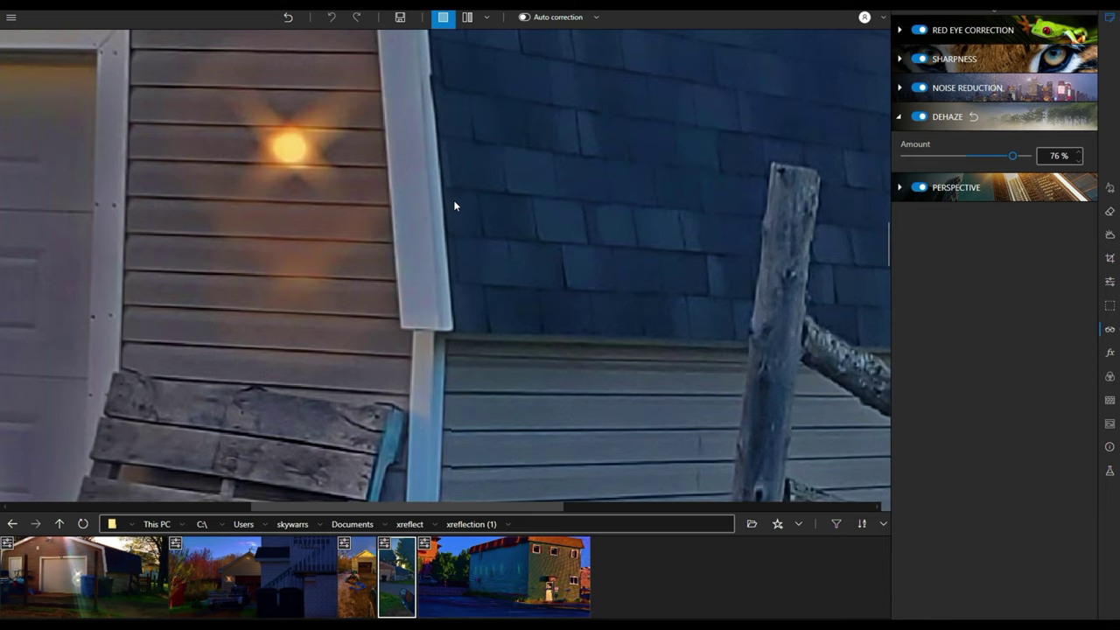
Step: Examine the light streaks on the green building's roof and side wall up close and in the whole photo
key(Right)
scroll(453, 201, up, 5)
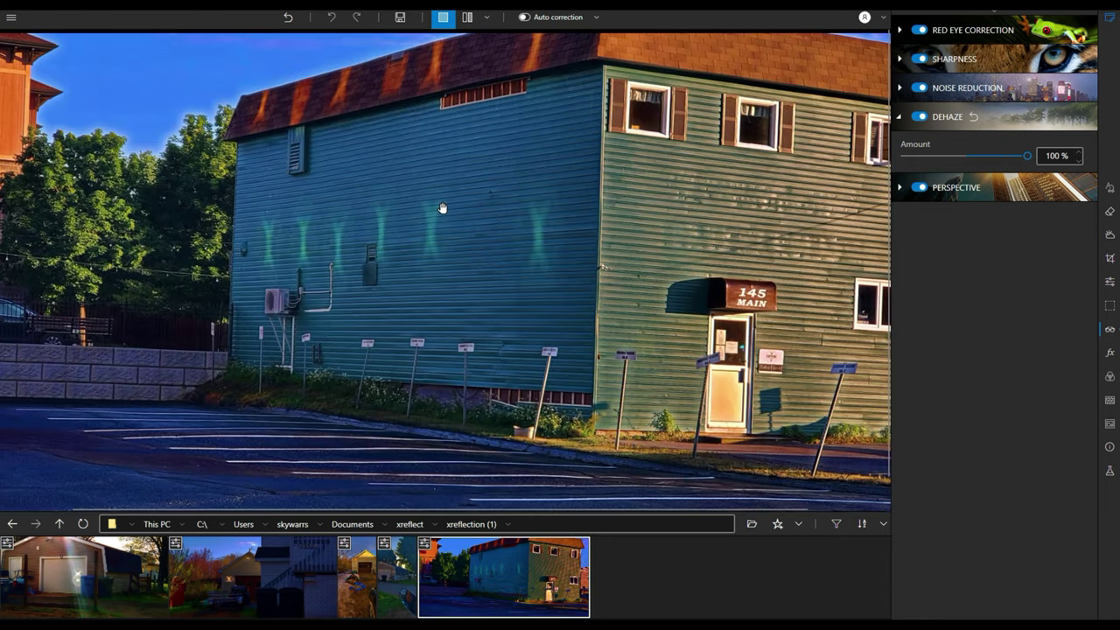
scroll(442, 208, down, 5)
scroll(452, 78, up, 4)
scroll(491, 75, up, 2)
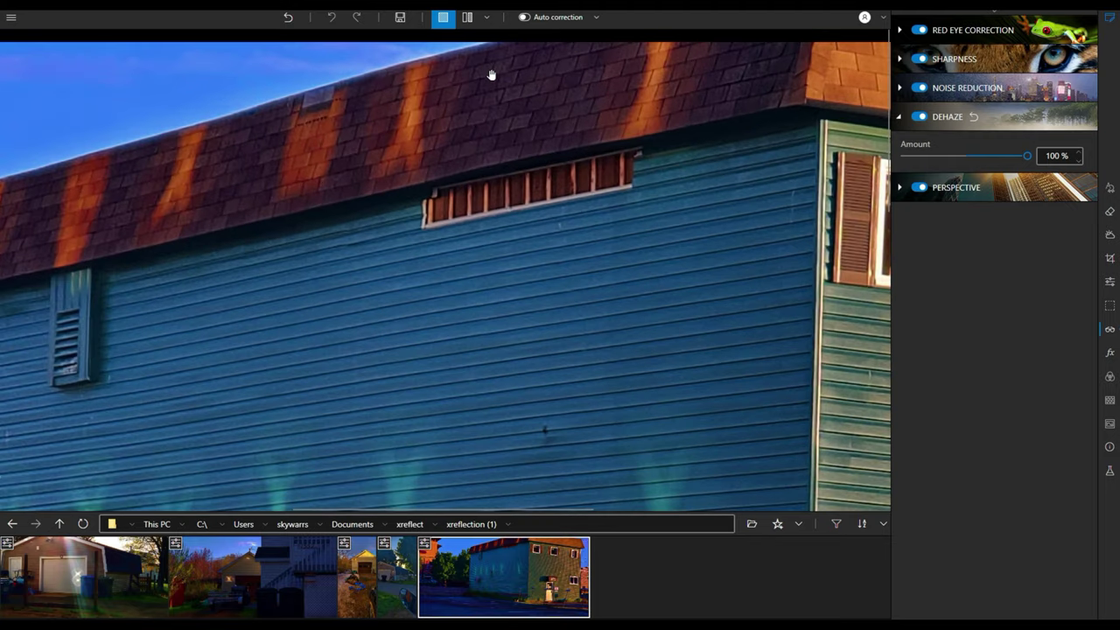
scroll(487, 78, up, 1)
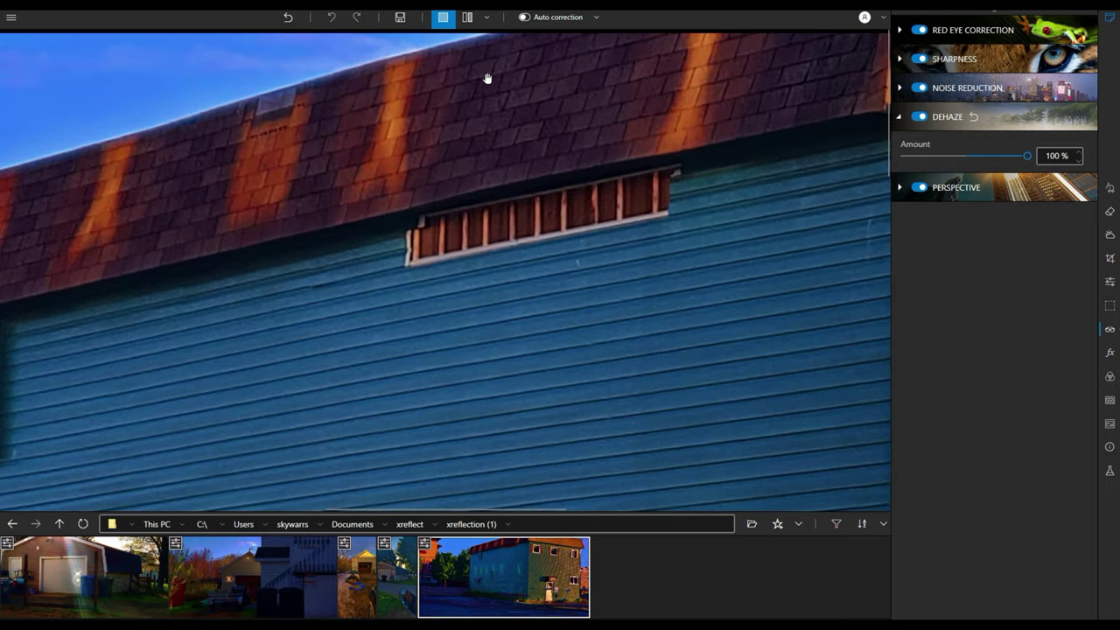
scroll(487, 79, down, 2)
scroll(483, 82, down, 1)
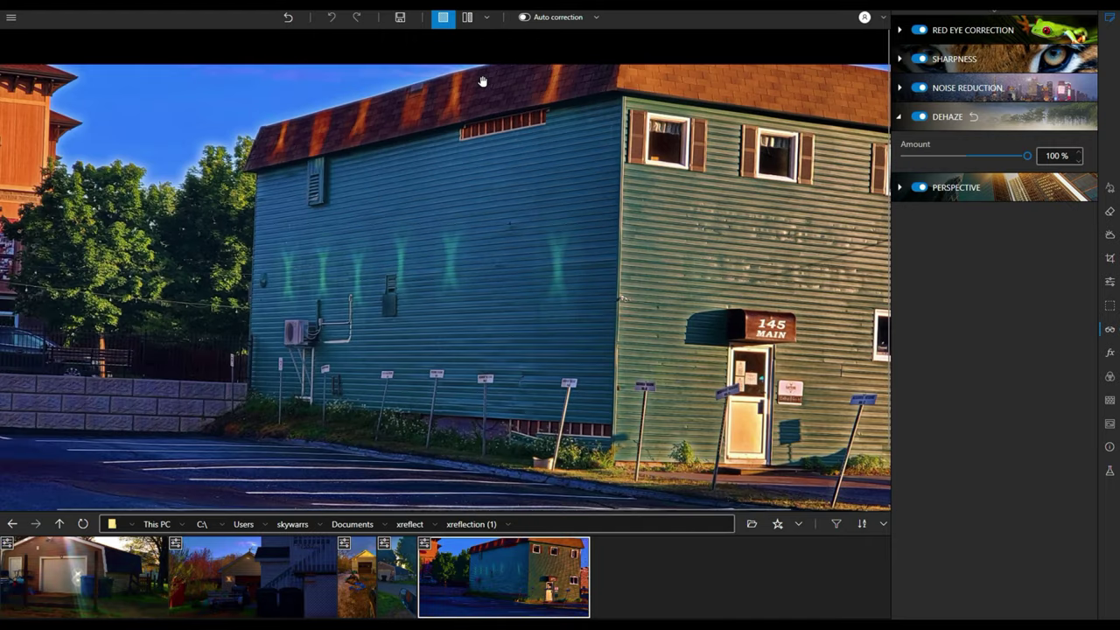
scroll(482, 82, down, 1)
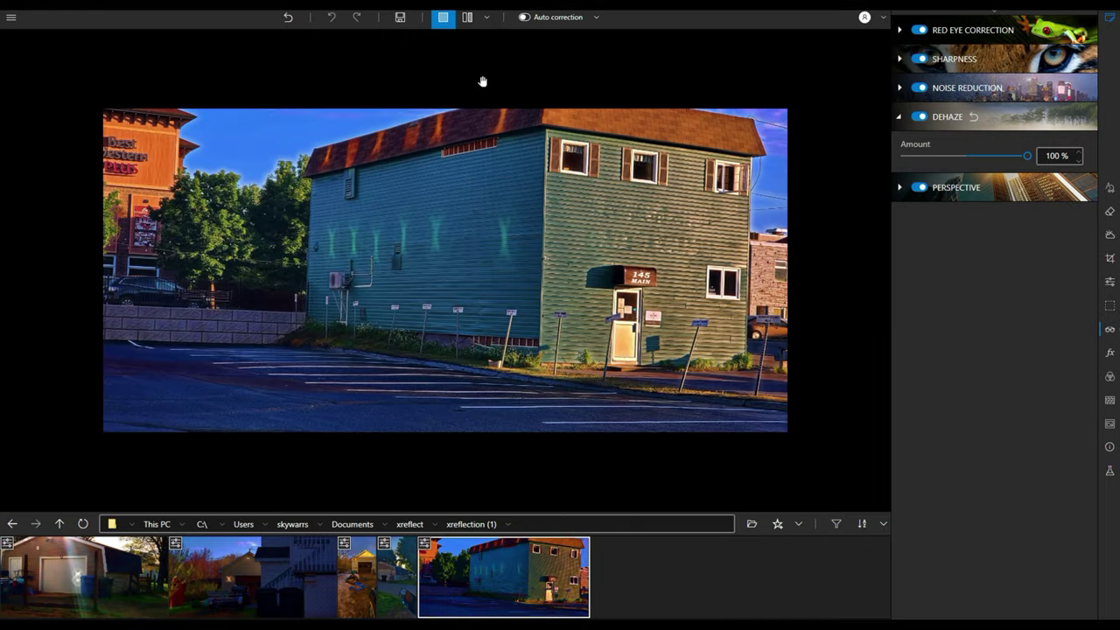